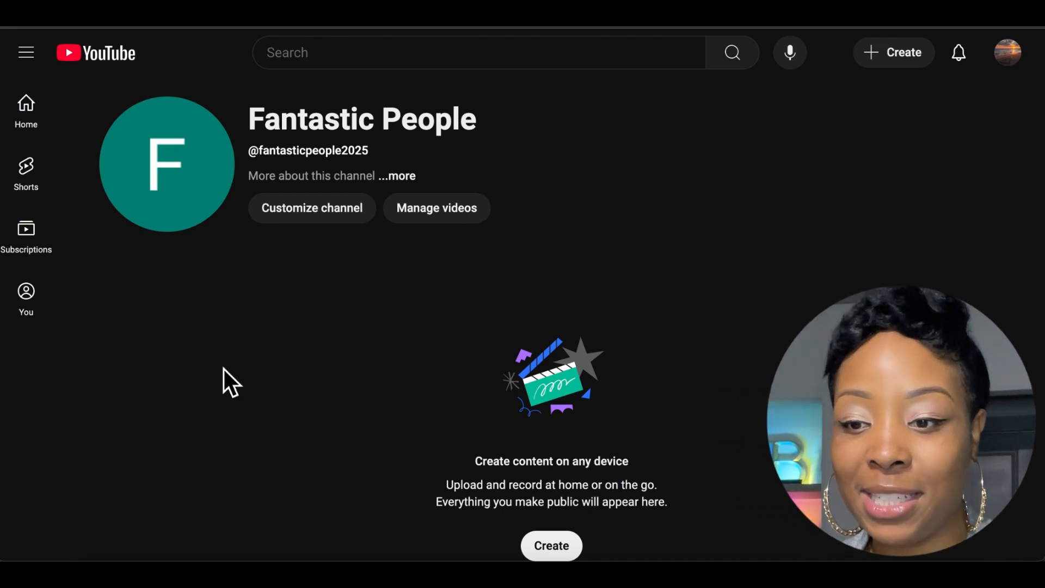
- Open the channel's customization page in YouTube Studio and dismiss the welcome message
left_click(308, 213)
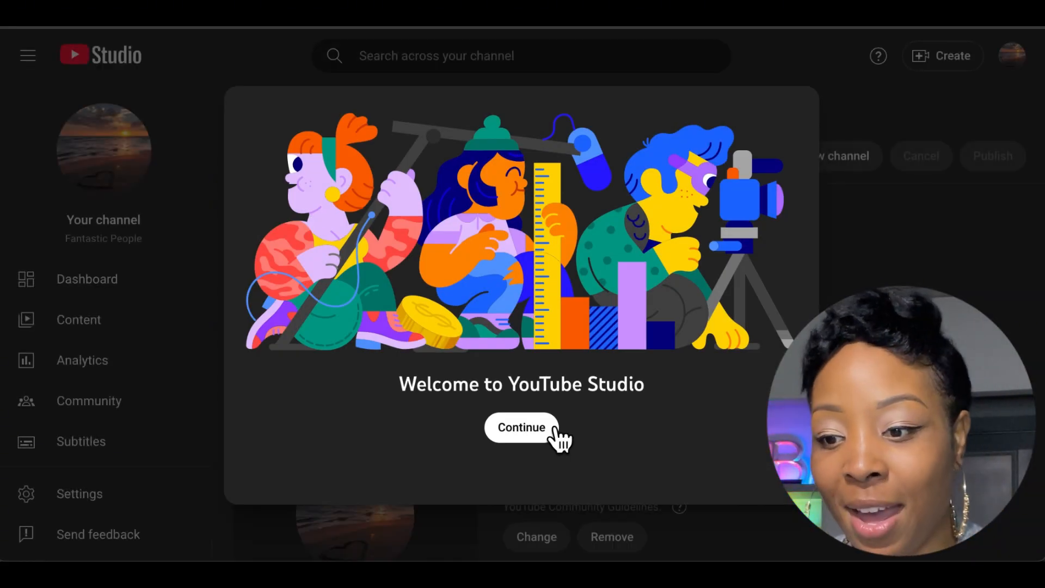
left_click(523, 434)
scroll(521, 442, "down", 1)
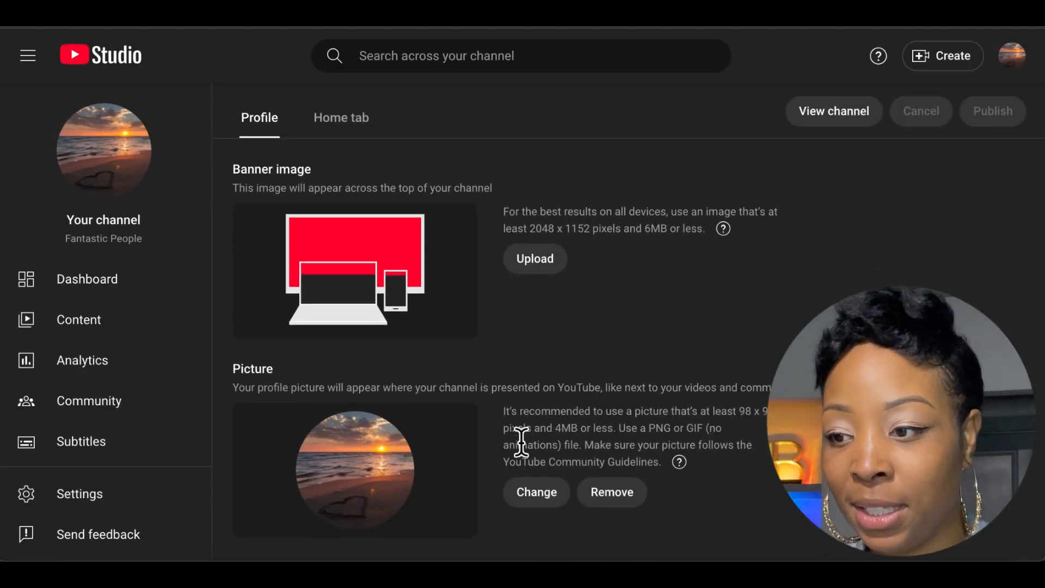
scroll(521, 441, "up", 1)
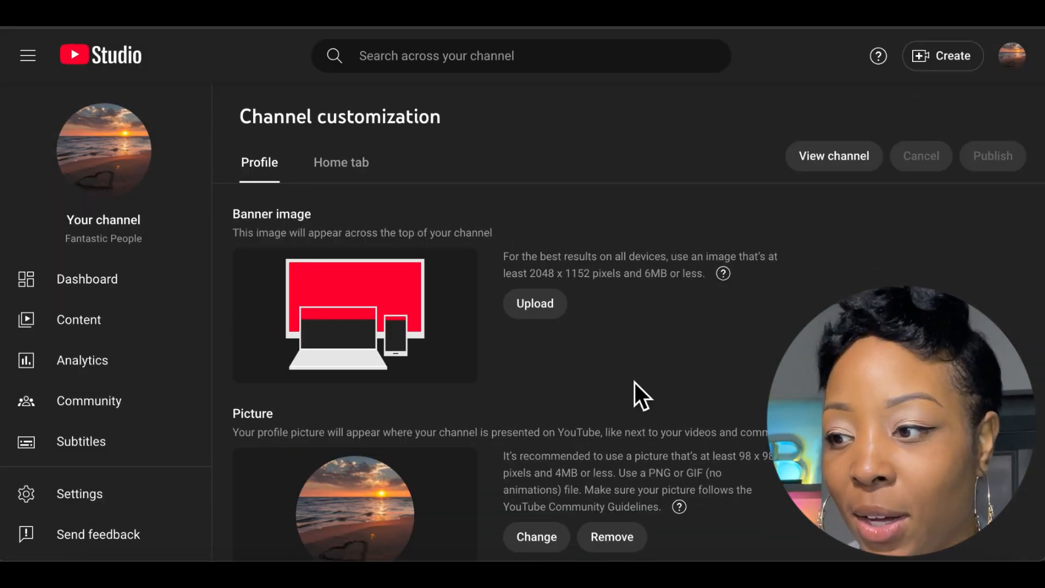
- View the Fantastic People channel page from the account options
left_click(1027, 68)
left_click(1027, 66)
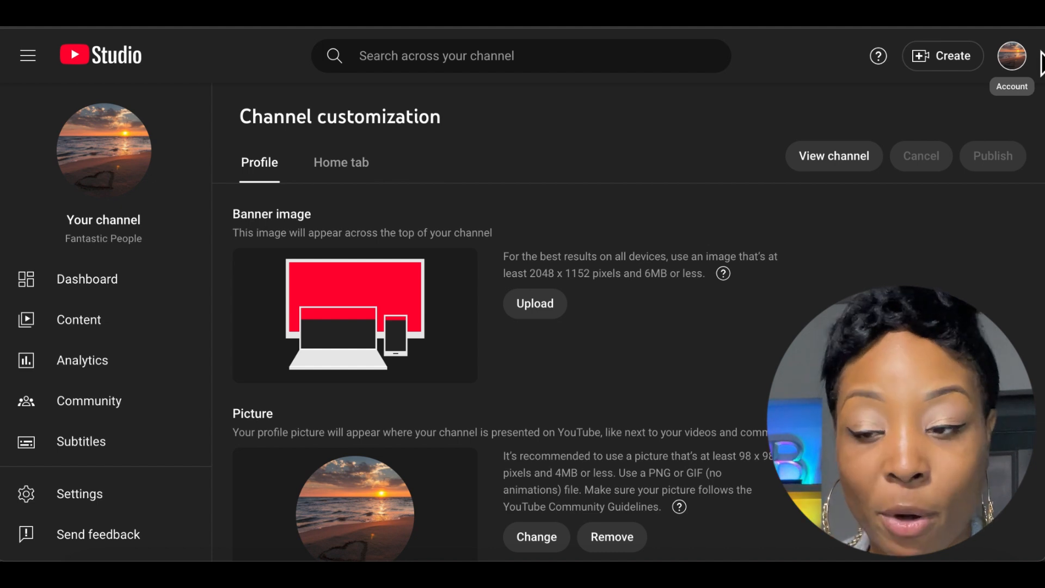
left_click(1024, 64)
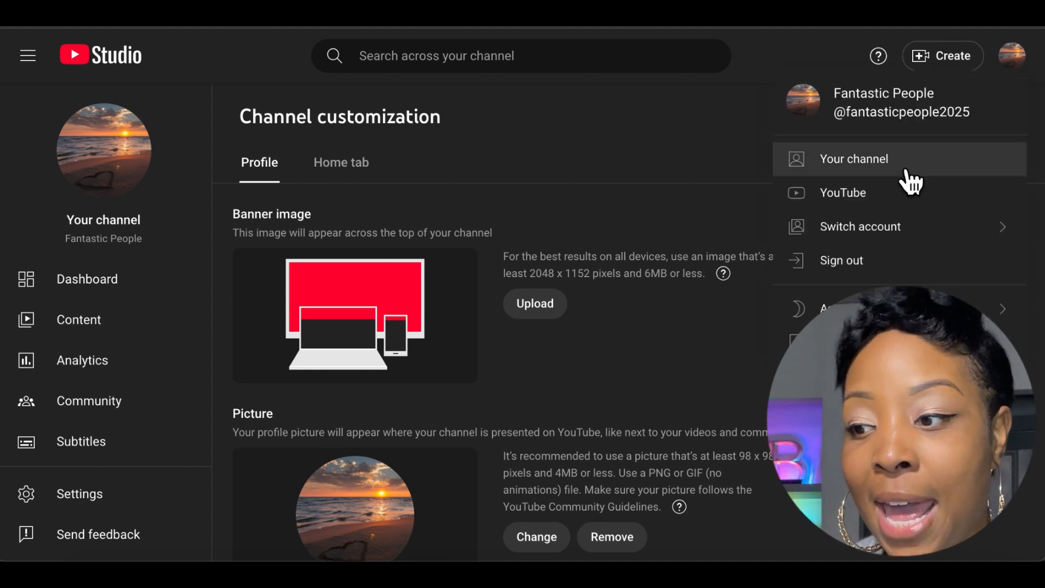
left_click(847, 166)
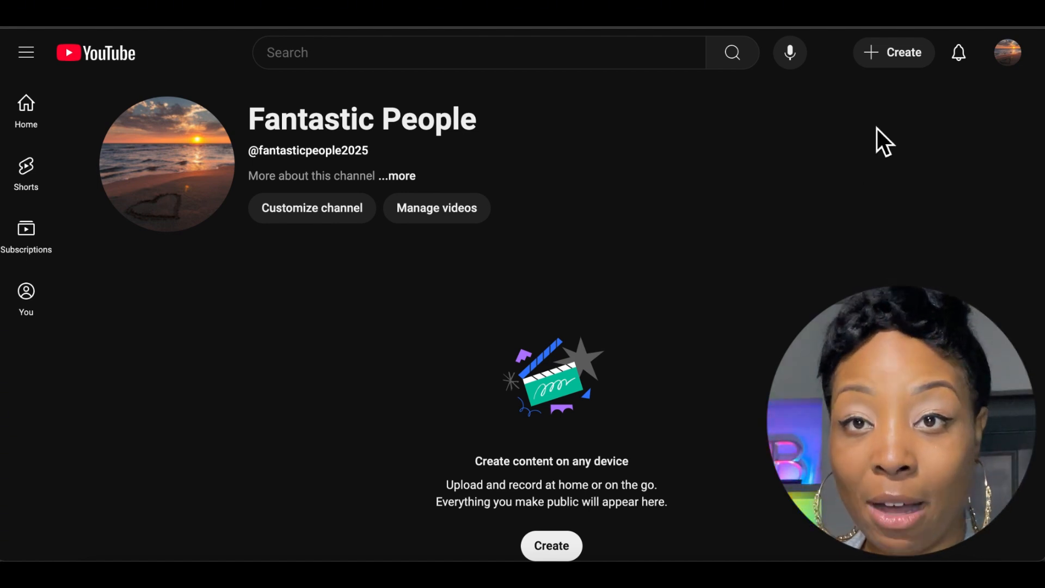
- Switch to YouTube Studio and open the channel's customization page from the dashboard
left_click(1008, 53)
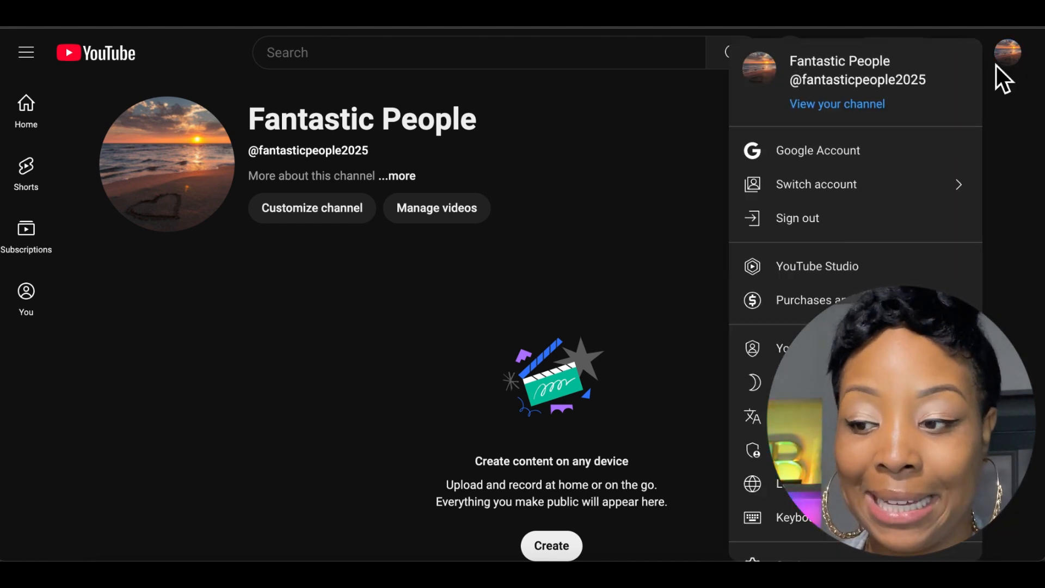
left_click(814, 263)
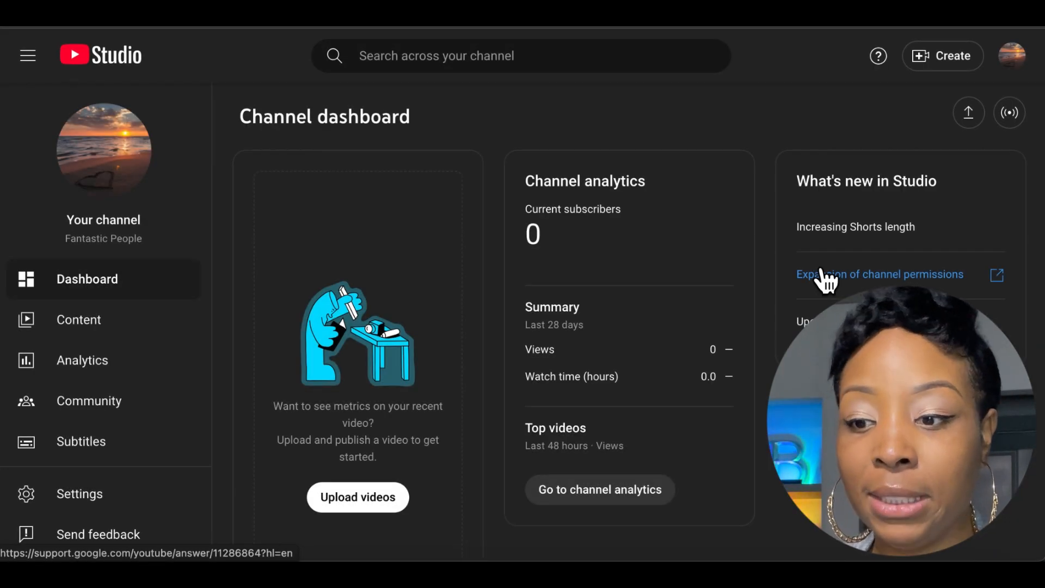
scroll(112, 396, "down", 3)
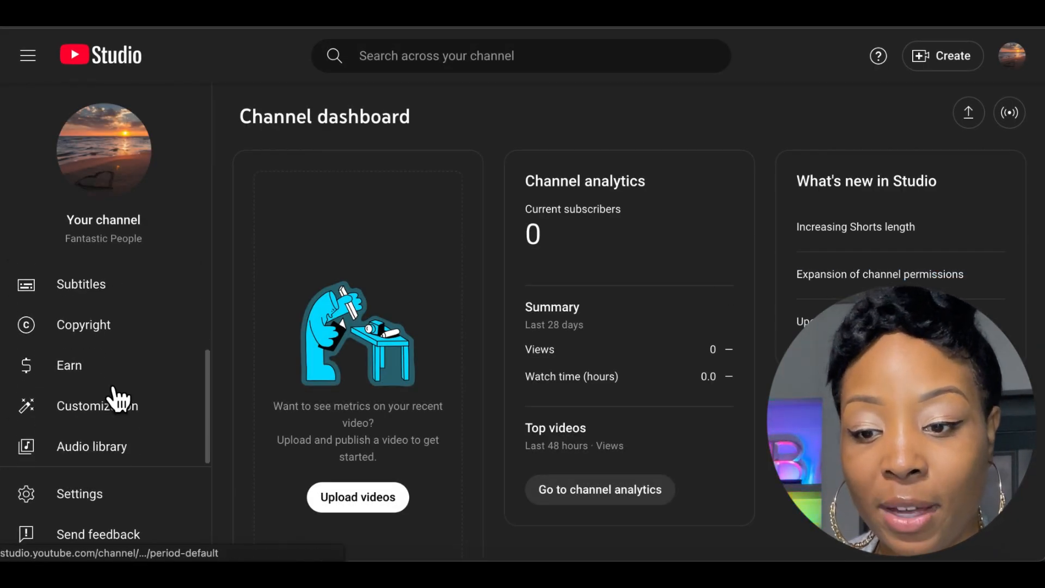
left_click(103, 417)
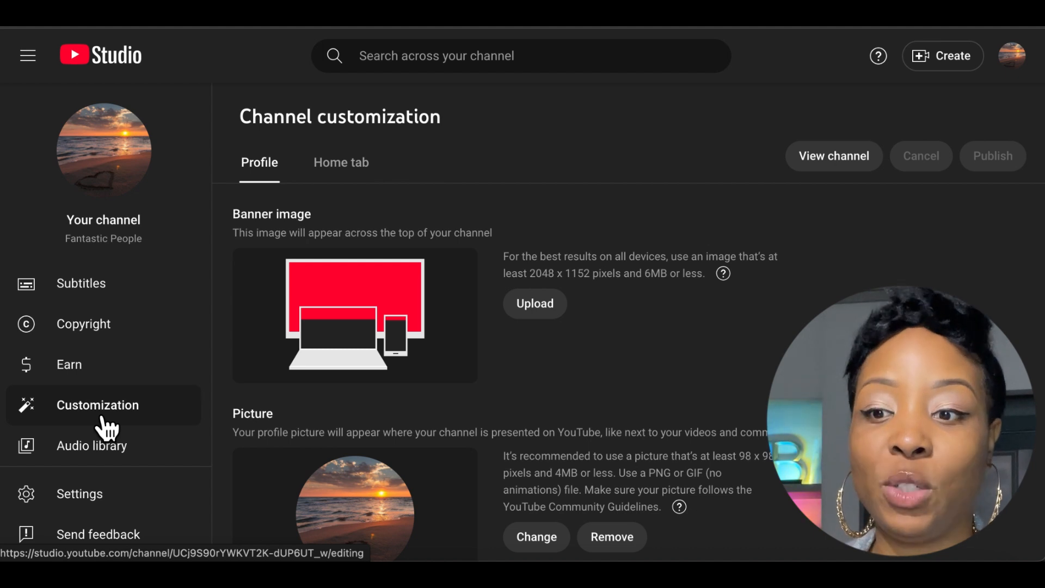
scroll(106, 427, "up", 3)
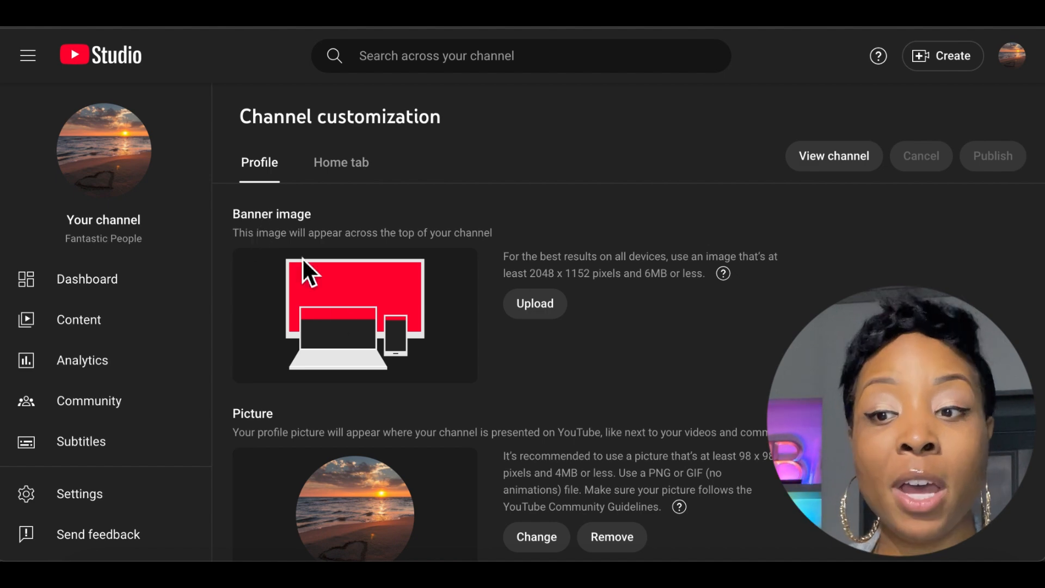
- Upload pexels-pixabay-326612.jpg as the channel's banner image
scroll(355, 328, "down", 8)
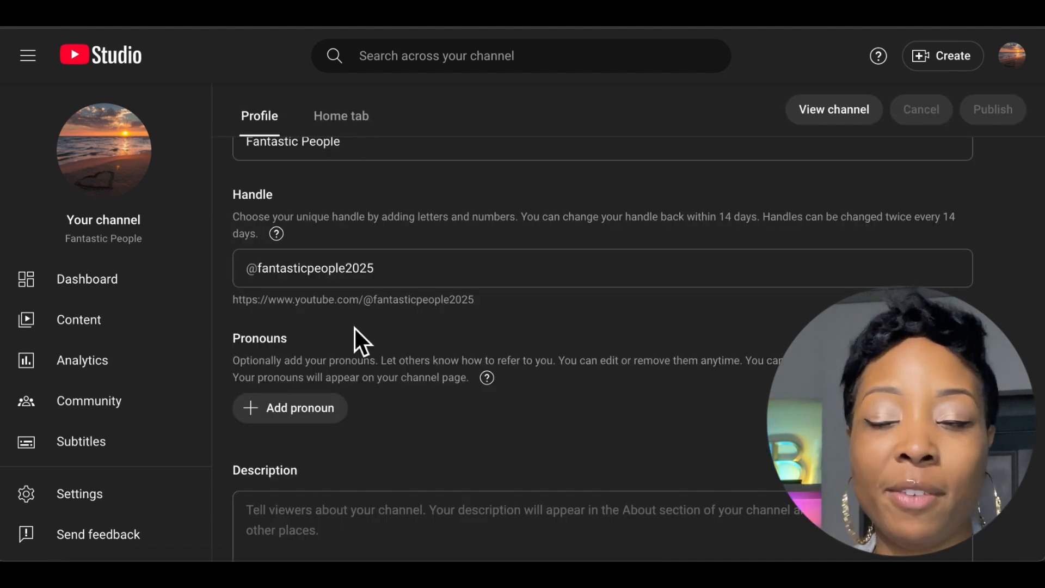
scroll(355, 328, "up", 8)
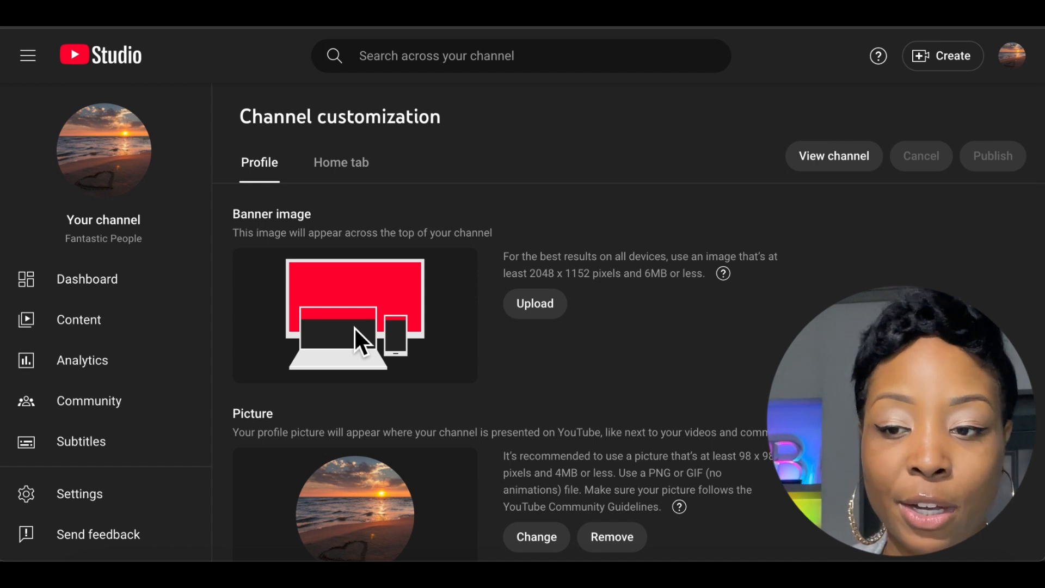
left_click(550, 321)
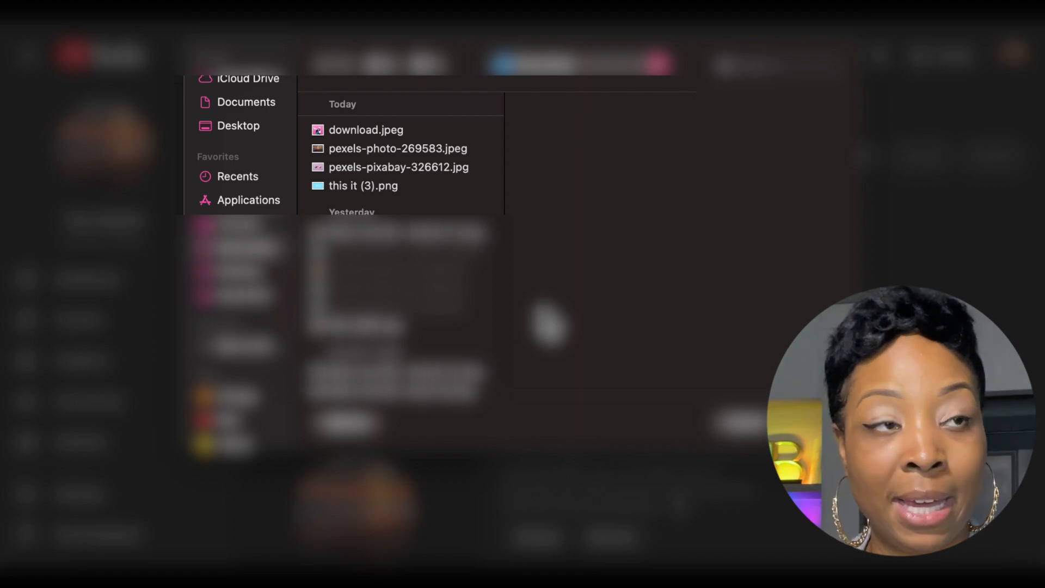
left_click(351, 131)
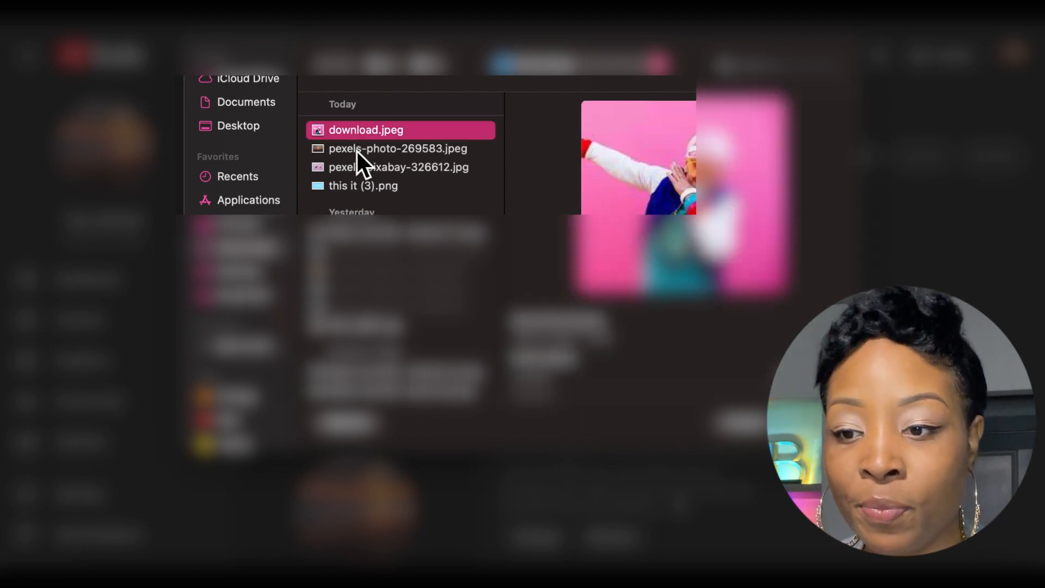
left_click(357, 152)
left_click(356, 165)
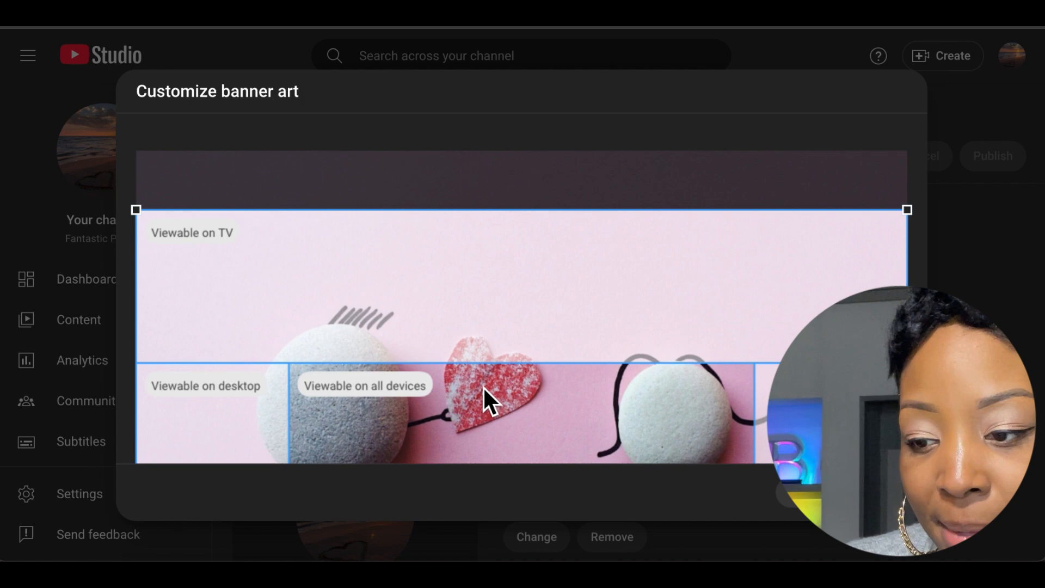
- Position the banner crop so the heart and both stones fall within the area viewable on all devices, and accept the crop
left_click_drag(482, 386, 506, 361)
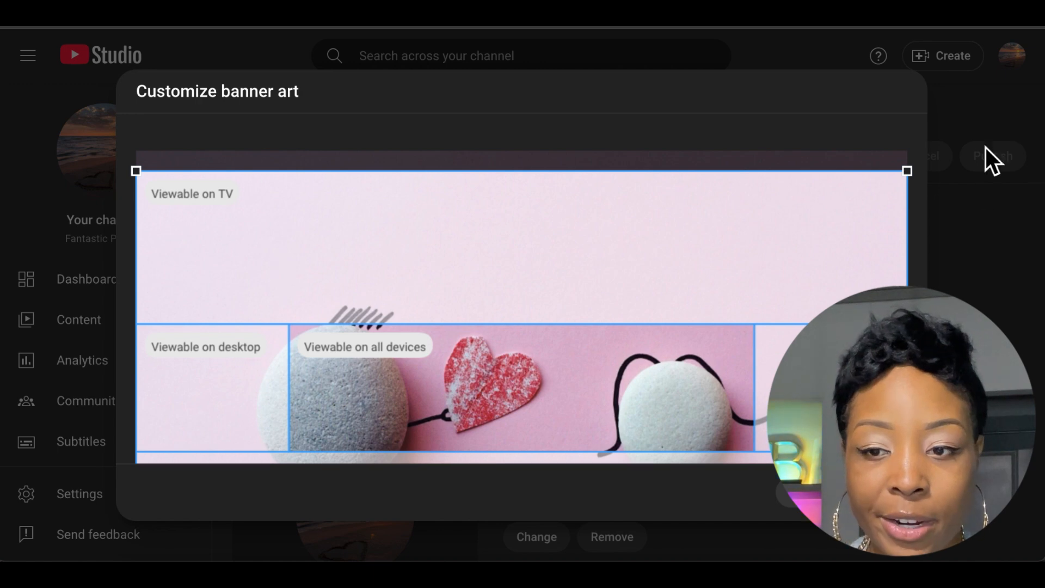
mouse_move(204, 195)
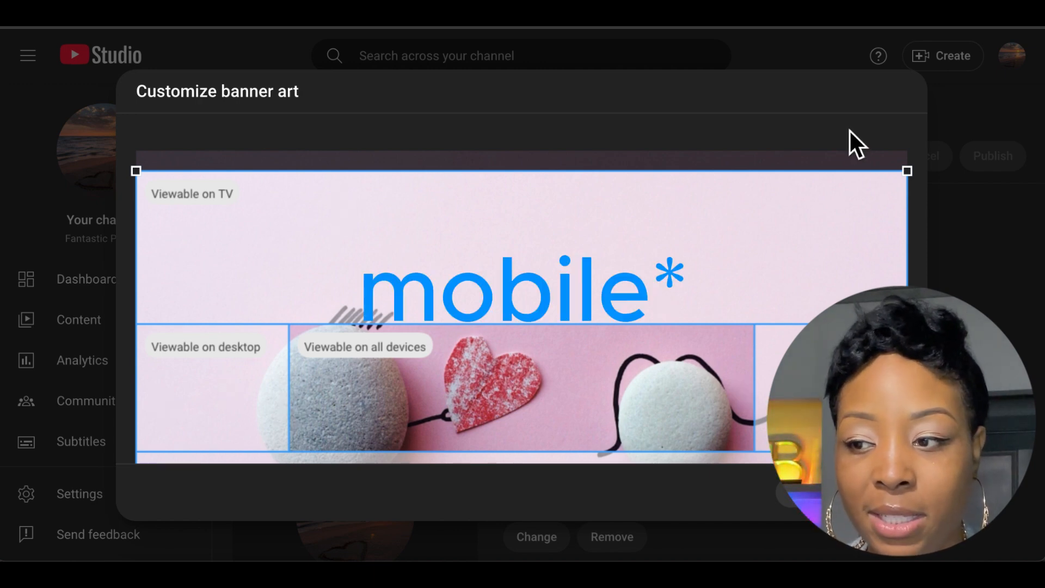
left_click(907, 170)
mouse_move(907, 171)
left_mouse_down()
mouse_move(776, 310)
mouse_move(691, 378)
mouse_move(937, 284)
mouse_move(922, 268)
mouse_move(914, 170)
mouse_move(743, 366)
mouse_move(907, 207)
mouse_move(906, 183)
left_mouse_up()
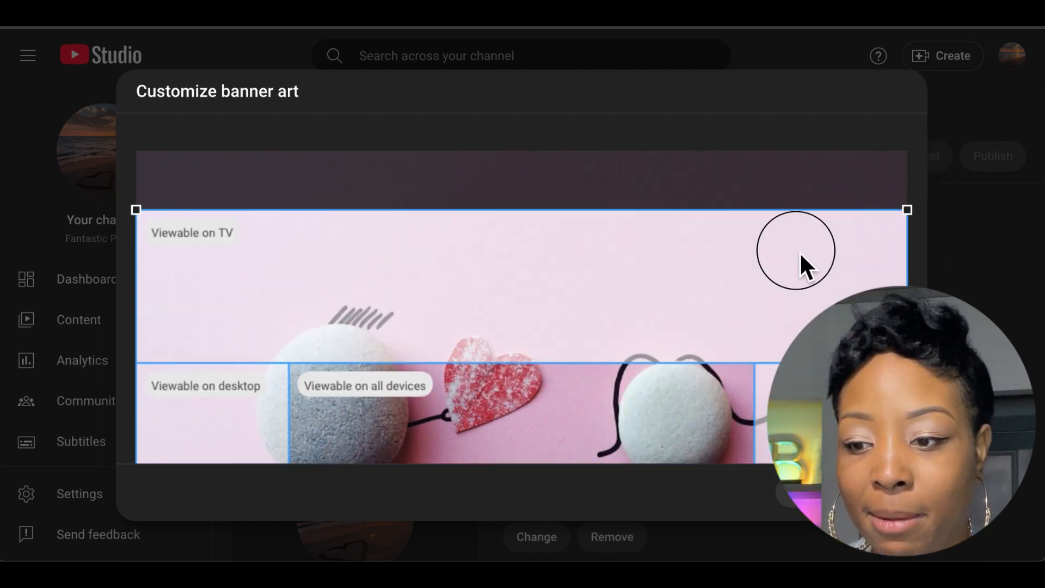
left_click_drag(805, 263, 801, 191)
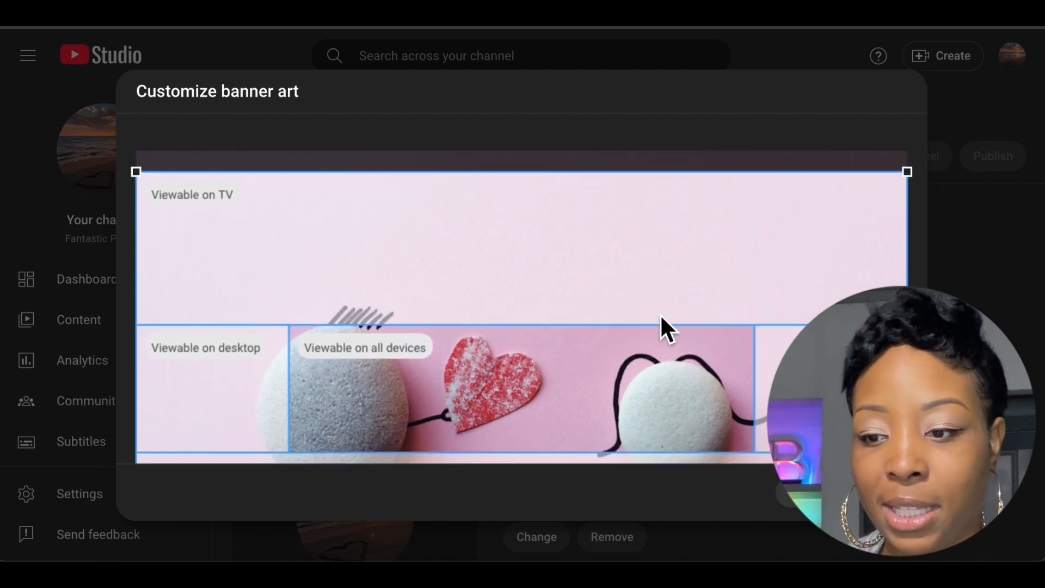
left_click_drag(660, 313, 660, 318)
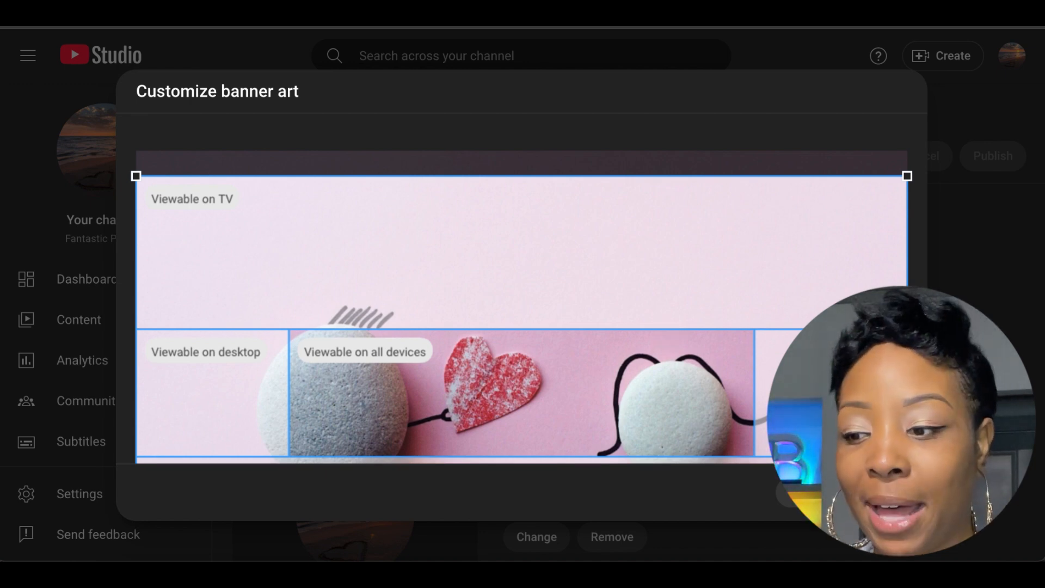
left_click(876, 492)
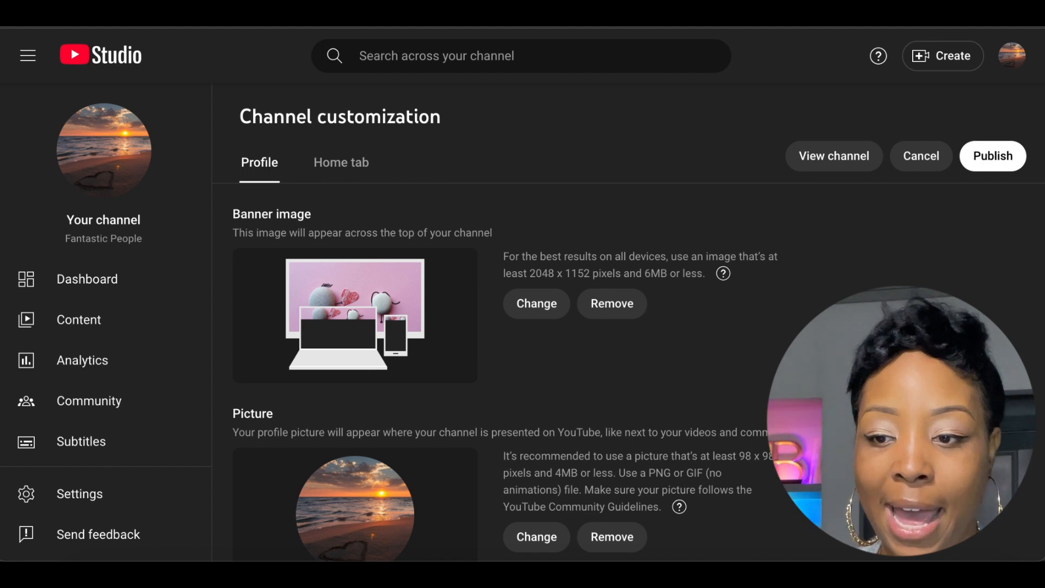
- Review the banner preview and the picture, name, handle and pronoun settings in the channel profile
scroll(420, 338, "down", 1)
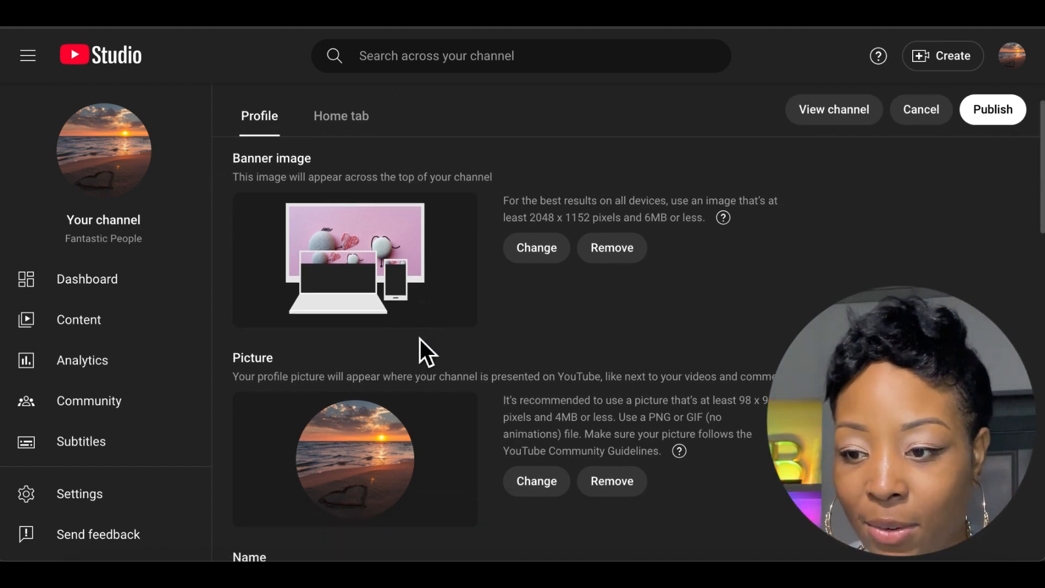
scroll(420, 339, "up", 1)
scroll(419, 339, "down", 1)
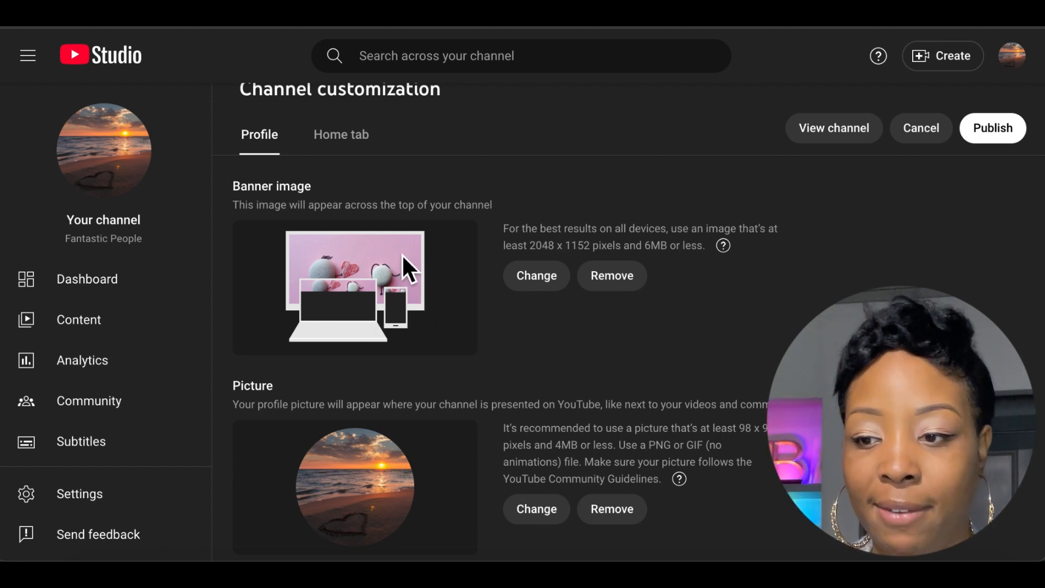
scroll(402, 253, "down", 4)
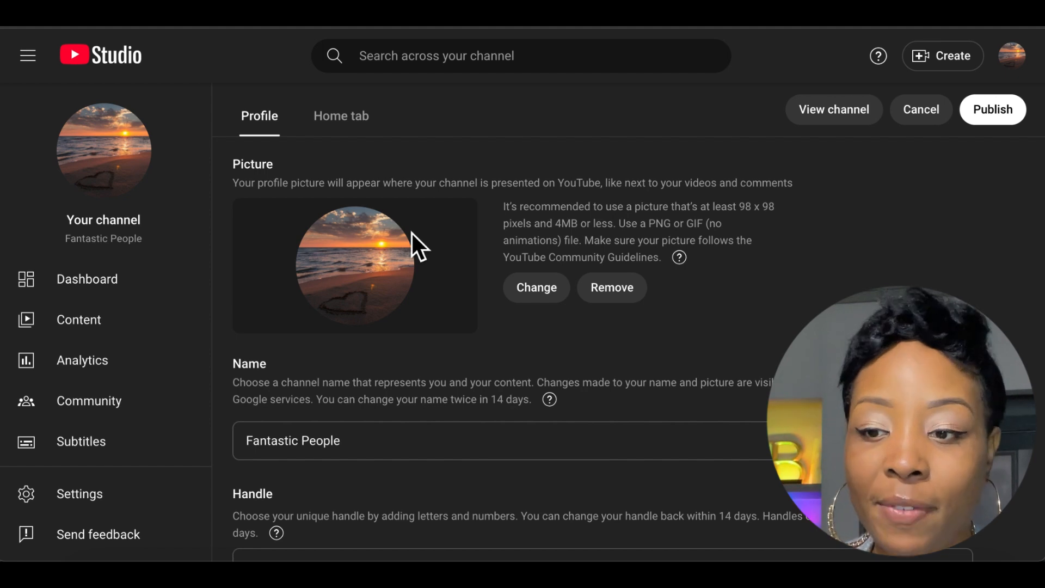
scroll(403, 279, "down", 2)
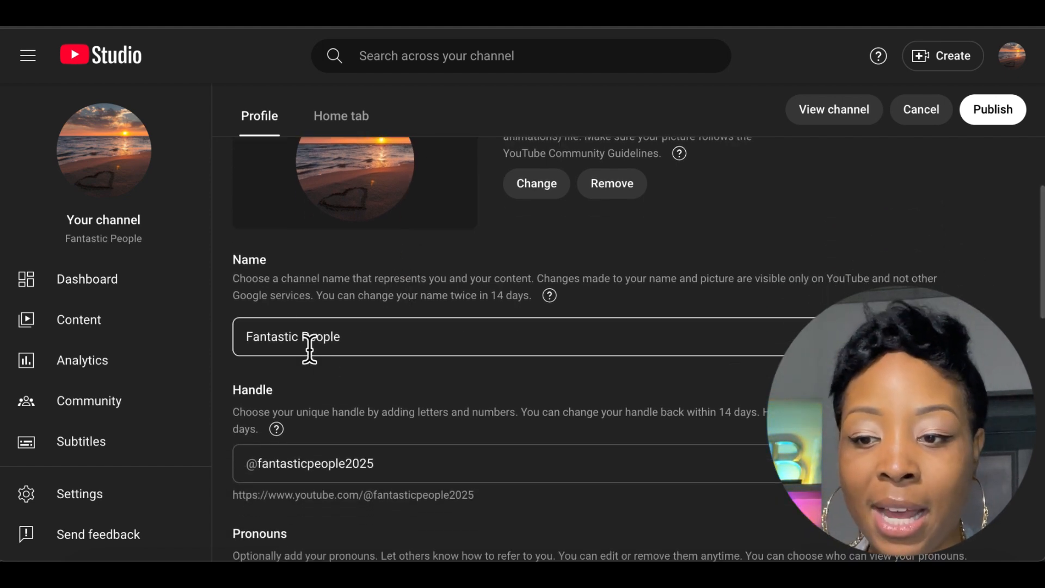
scroll(463, 354, "down", 1)
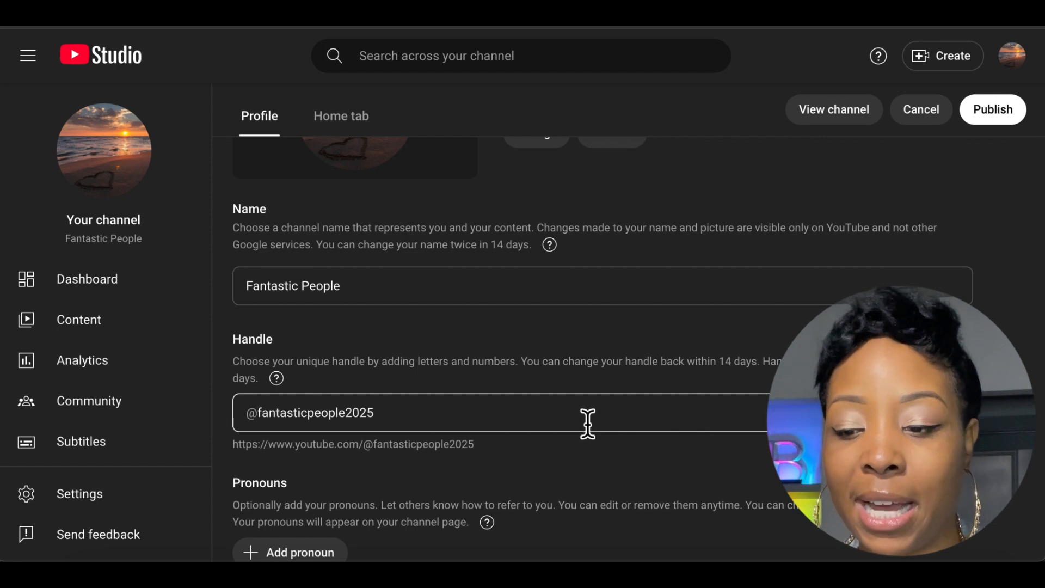
scroll(587, 424, "down", 1)
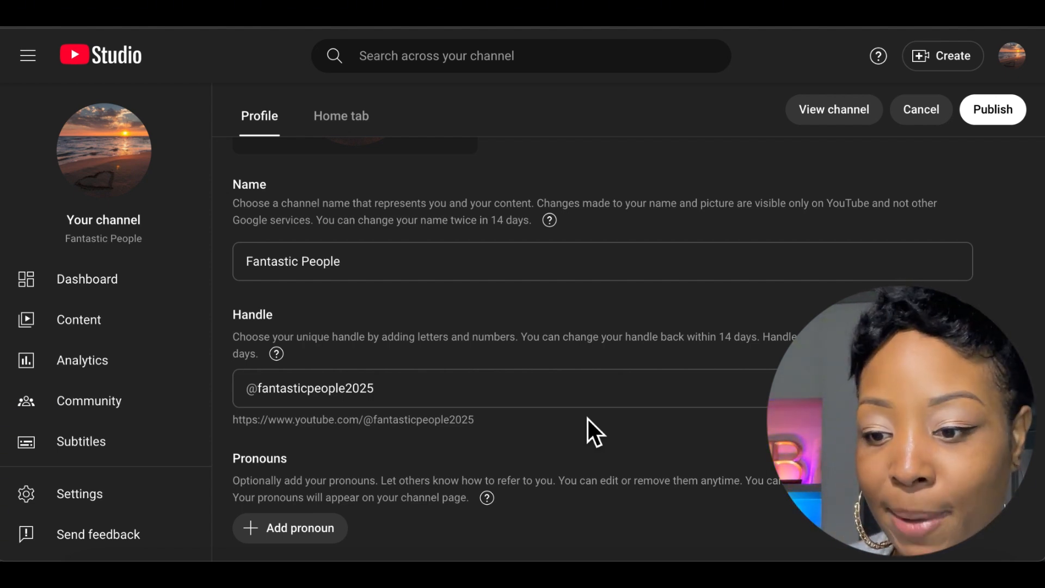
scroll(587, 418, "down", 3)
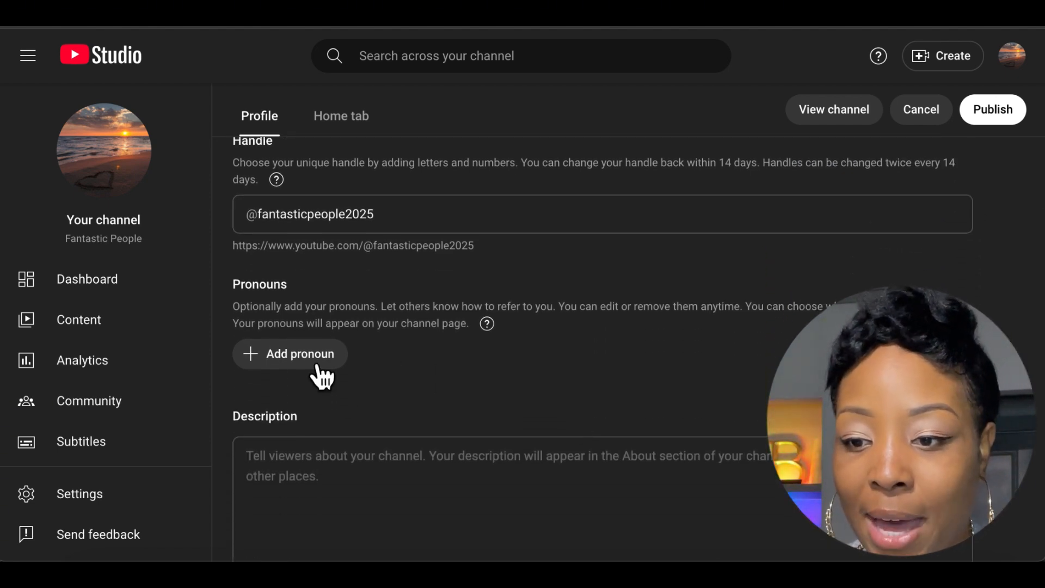
- Enter the channel description "MY channel is about fantastic people! Subscribe for all of the good stuff!"
scroll(402, 430, "down", 2)
left_click(365, 374)
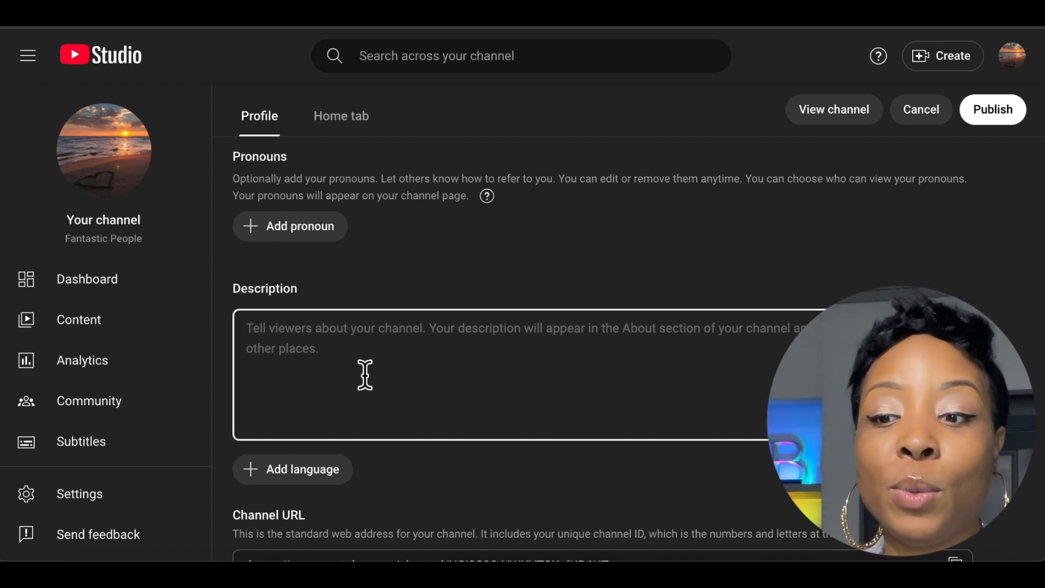
type("MY")
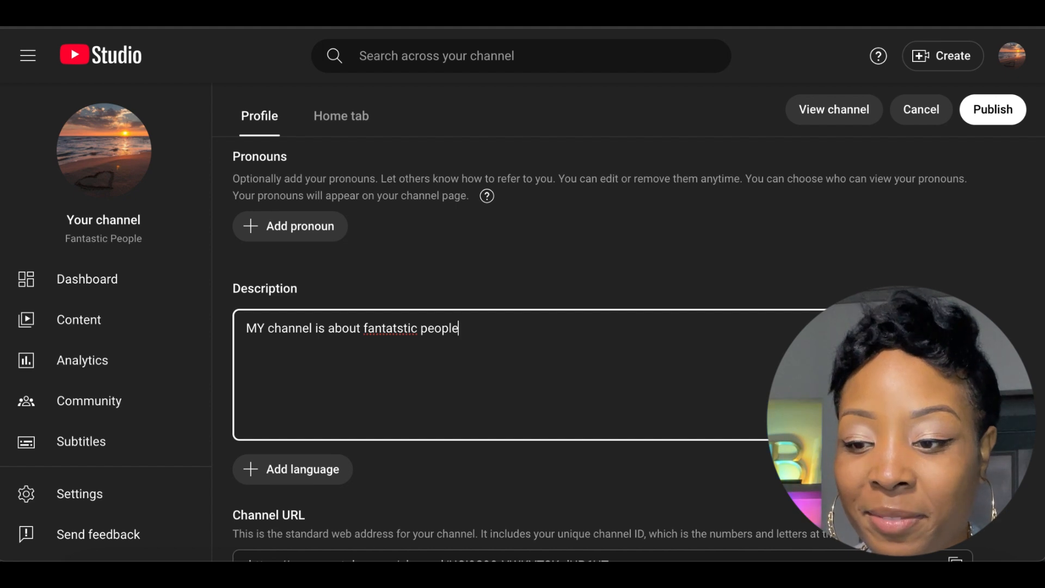
left_click_drag(409, 330, 364, 329)
type("fanta")
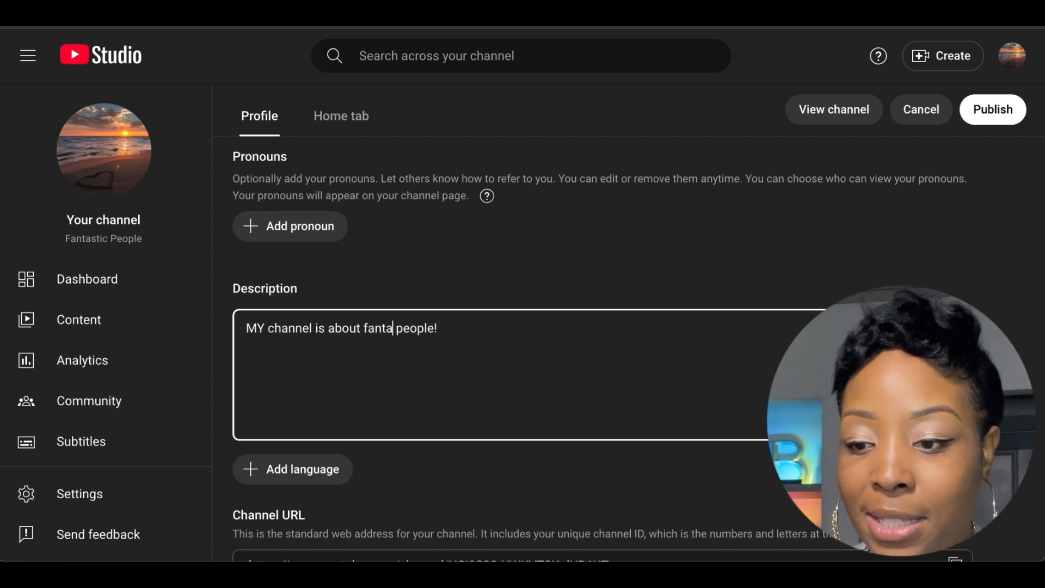
type("stic")
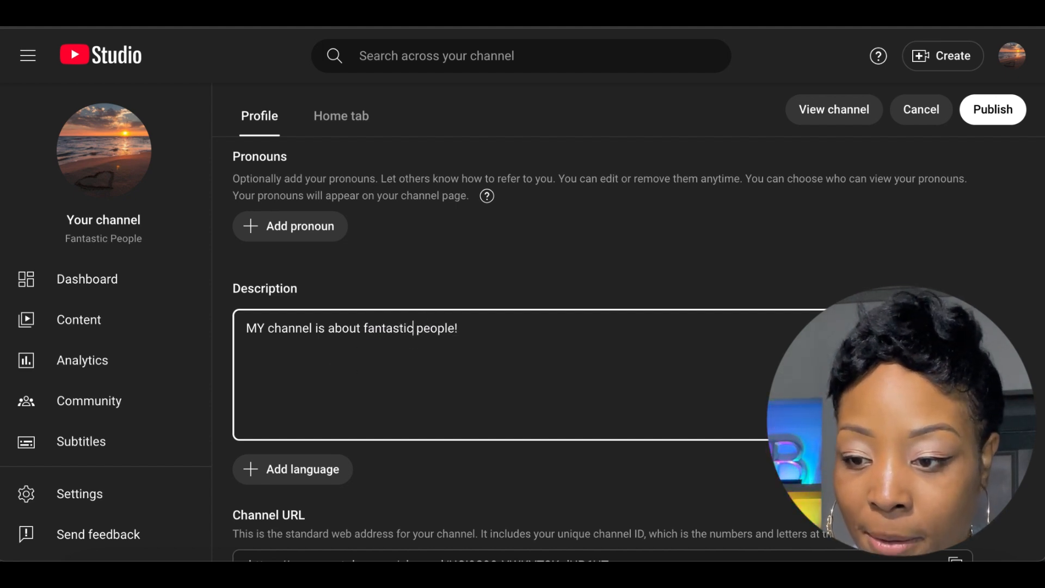
left_click(482, 338)
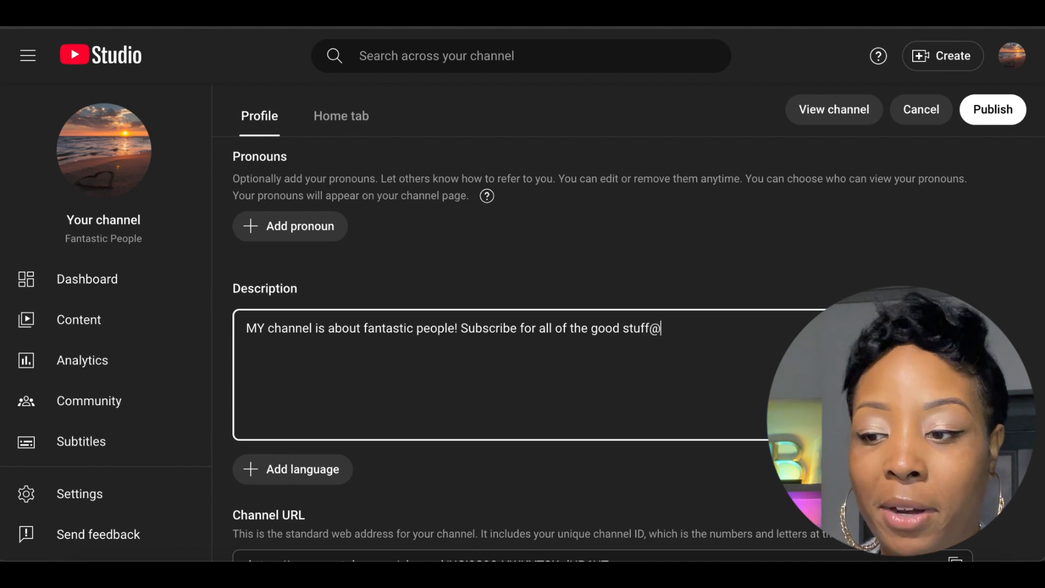
key("BackSpace")
type("!")
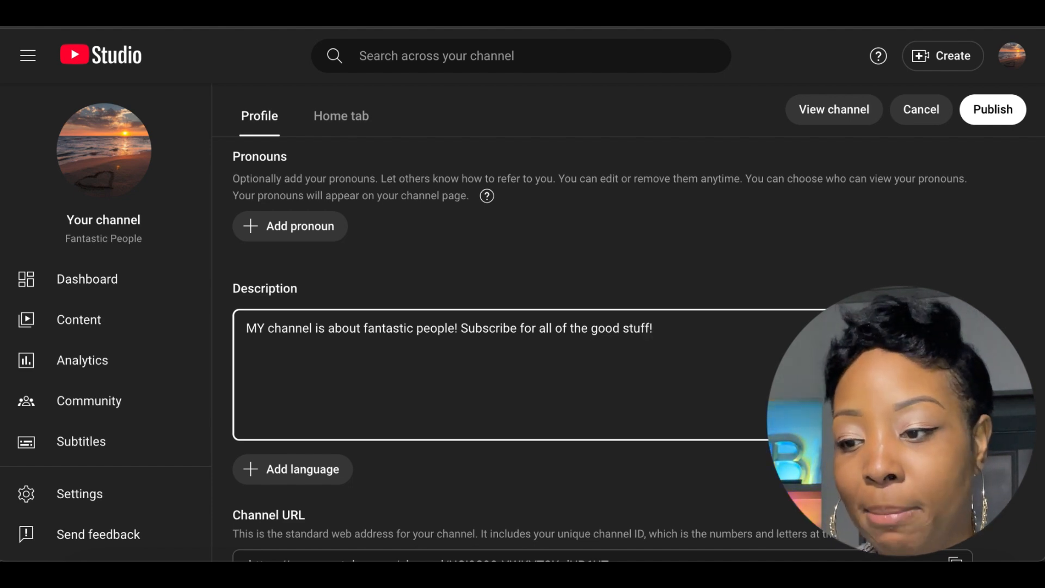
- Add the two pink hearts emoji (💕) to the end of the channel description
key("super+period")
left_click(542, 74)
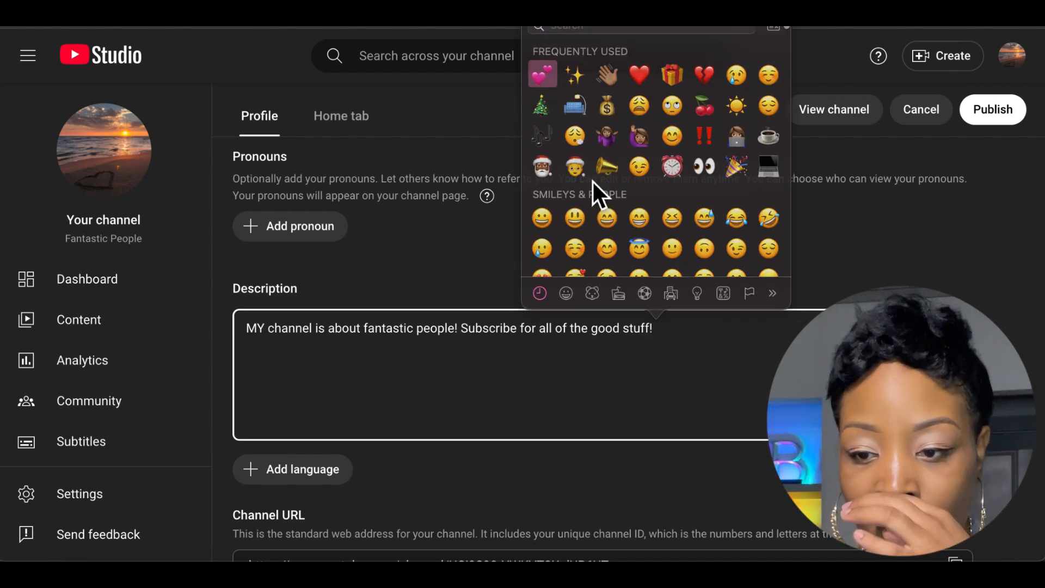
scroll(690, 365, "down", 2)
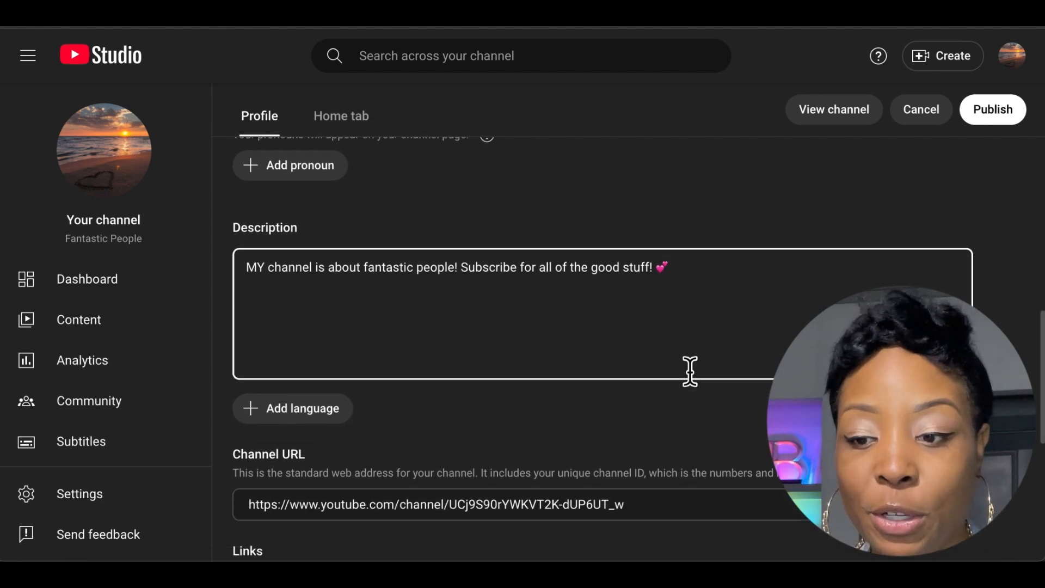
- Browse the translation languages offered for the channel name and description, and close the channel translation without adding one
scroll(690, 372, "down", 1)
left_click(285, 322)
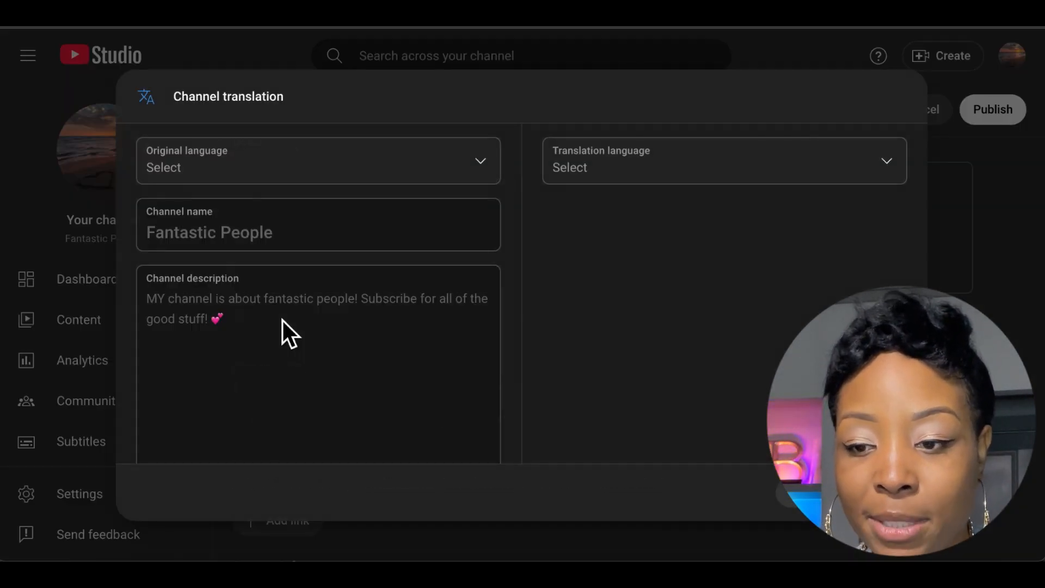
left_click(576, 178)
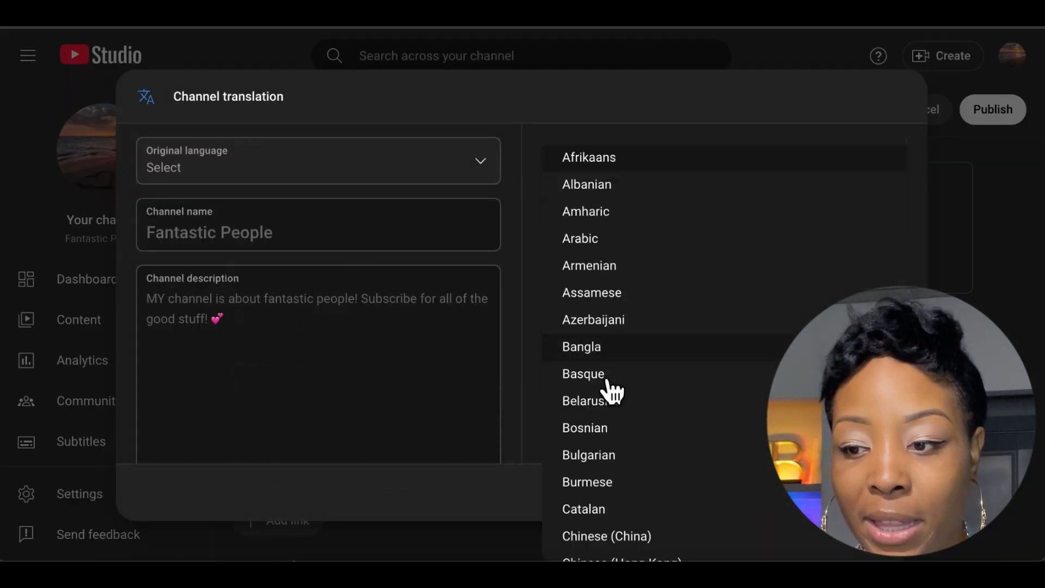
left_click(419, 394)
left_click(812, 493)
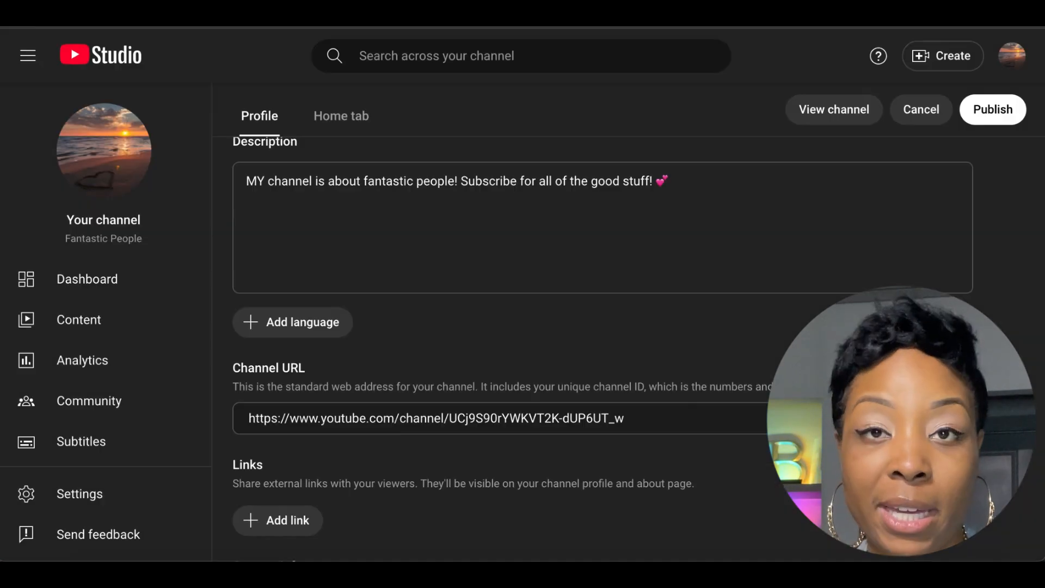
scroll(420, 354, "down", 2)
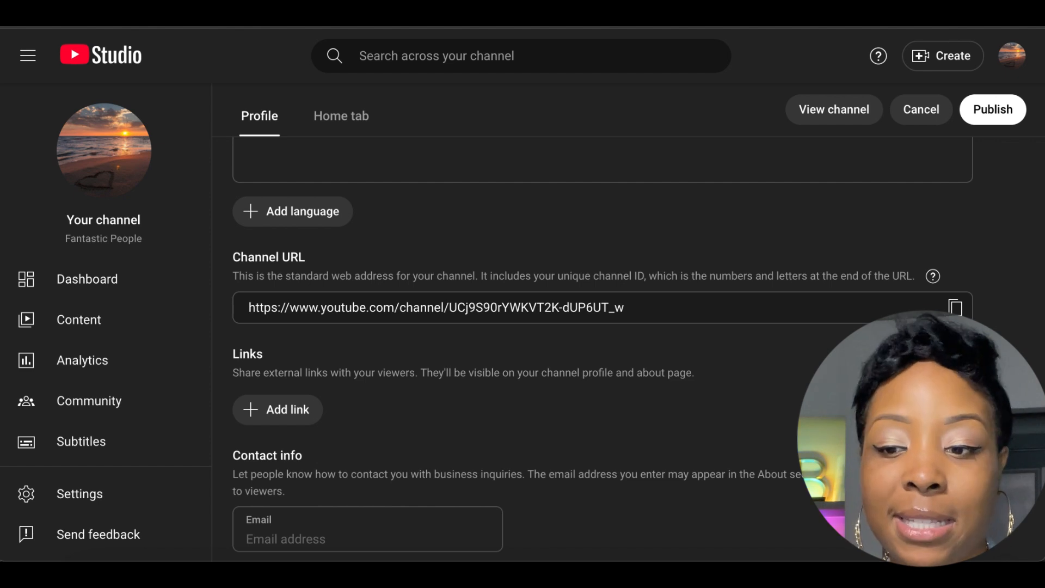
scroll(603, 349, "down", 2)
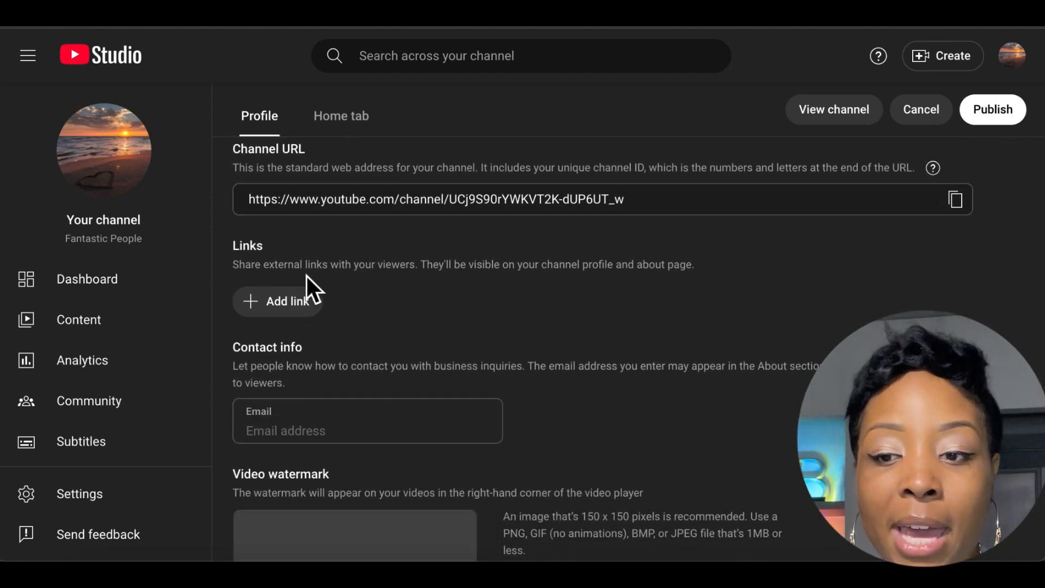
left_click(314, 305)
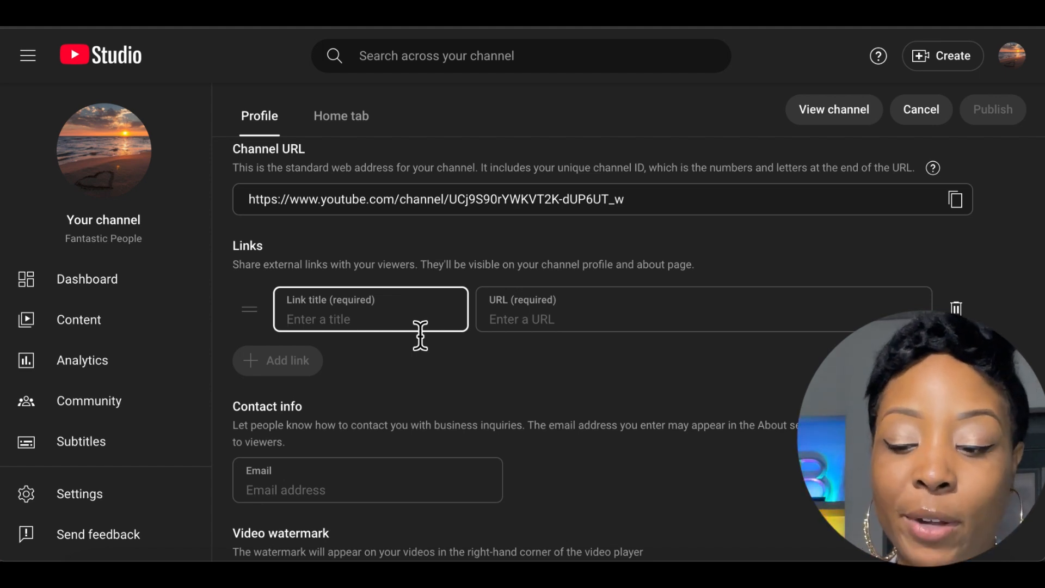
type("Facebook")
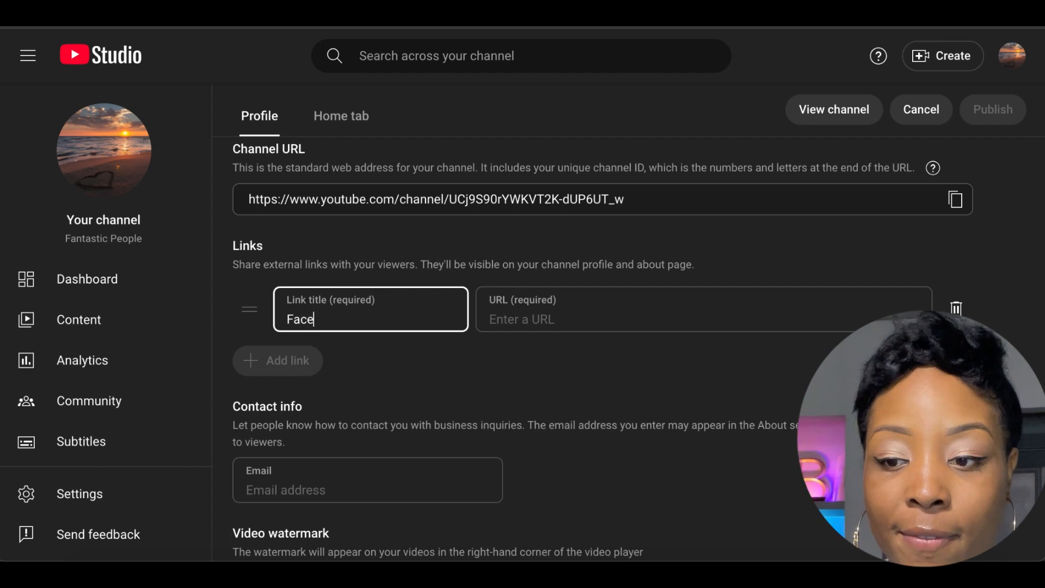
left_click(560, 324)
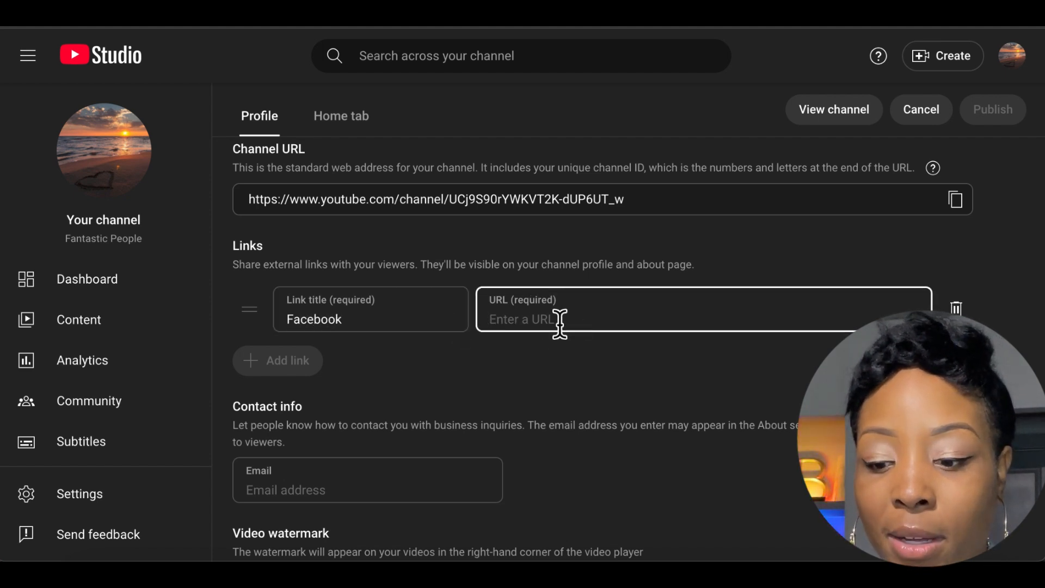
type("www.facebookc")
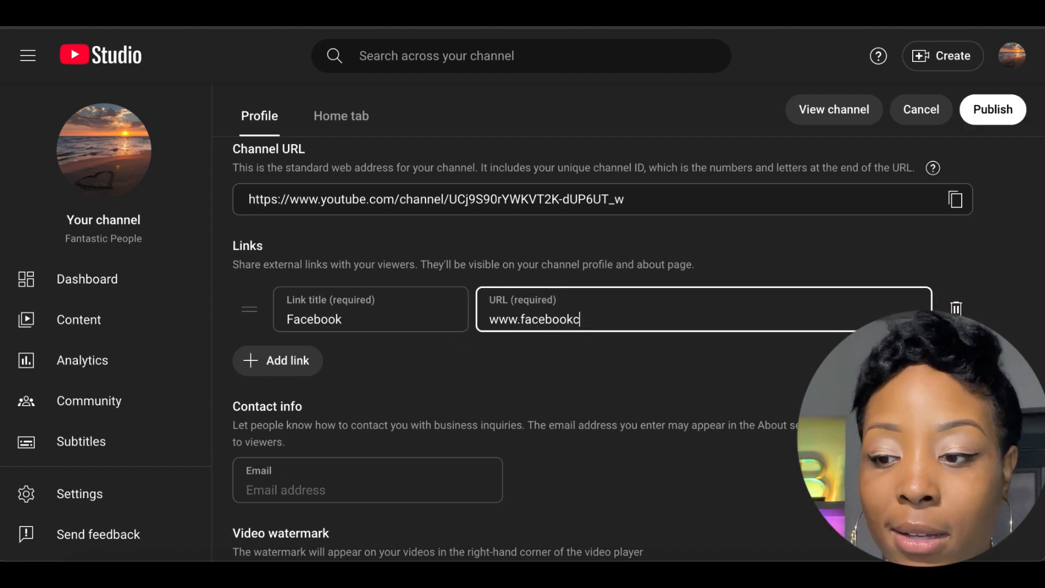
key("BackSpace")
type(".com/f")
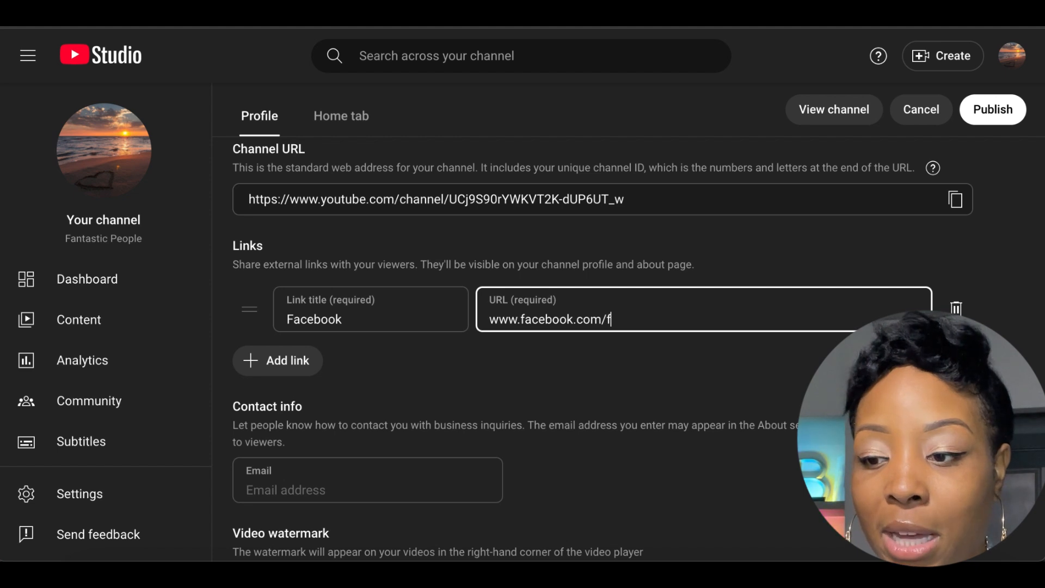
type("antastic.")
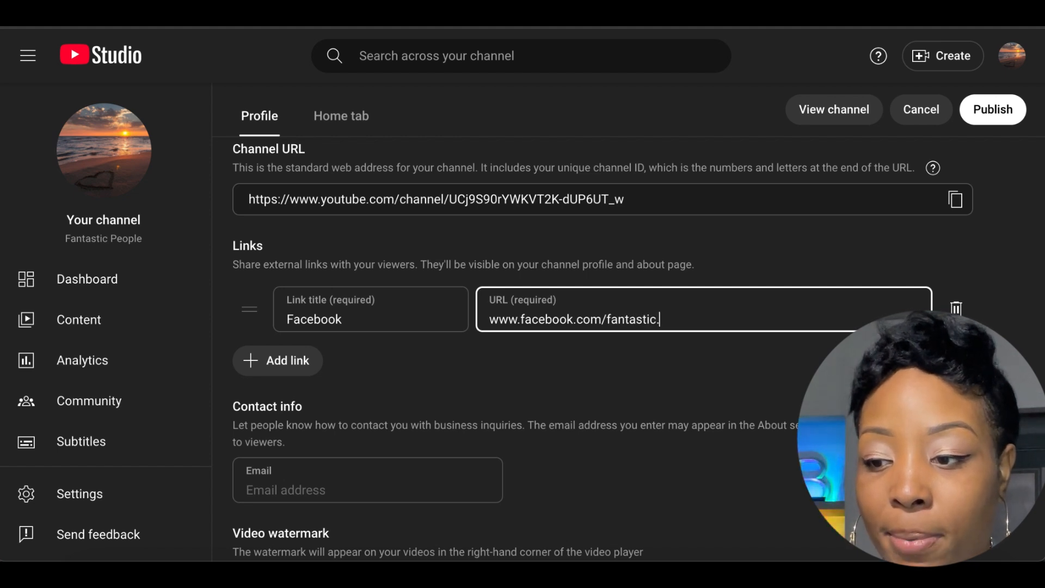
key("BackSpace")
type("people2025")
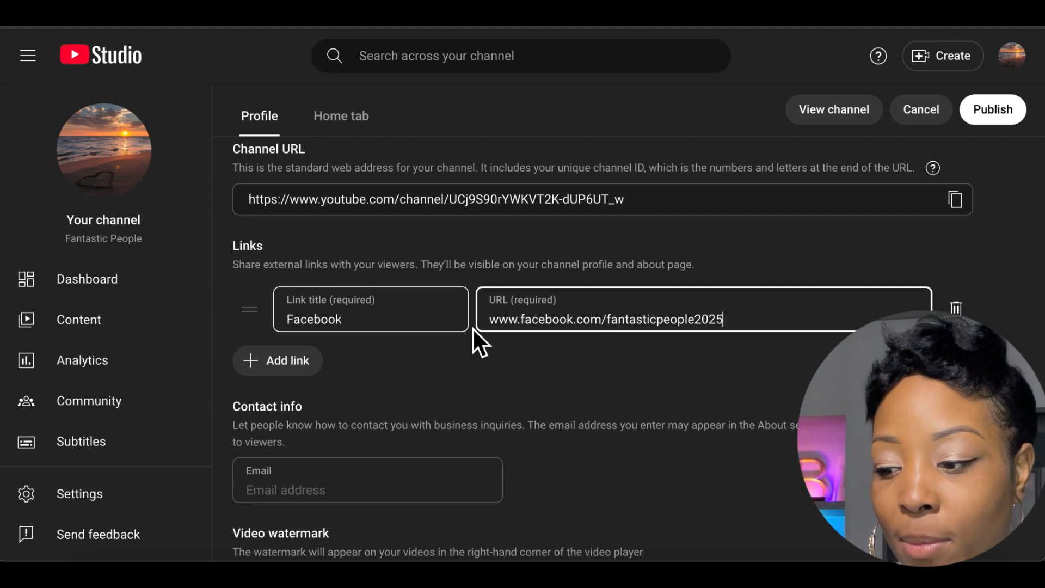
- Add a second empty link entry below the Facebook link and delete it
scroll(451, 351, "down", 1)
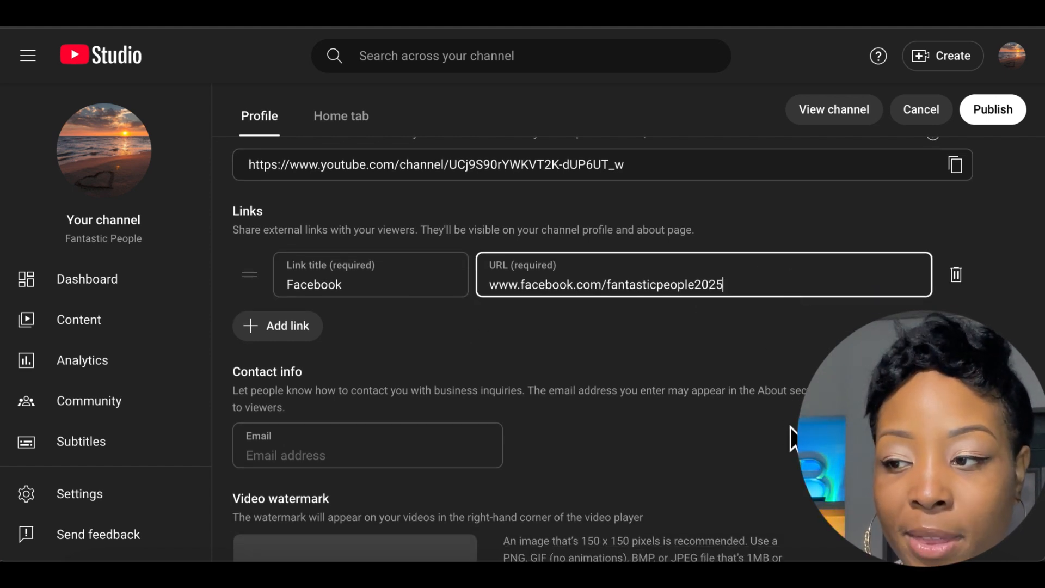
scroll(509, 434, "down", 3)
scroll(509, 434, "up", 2)
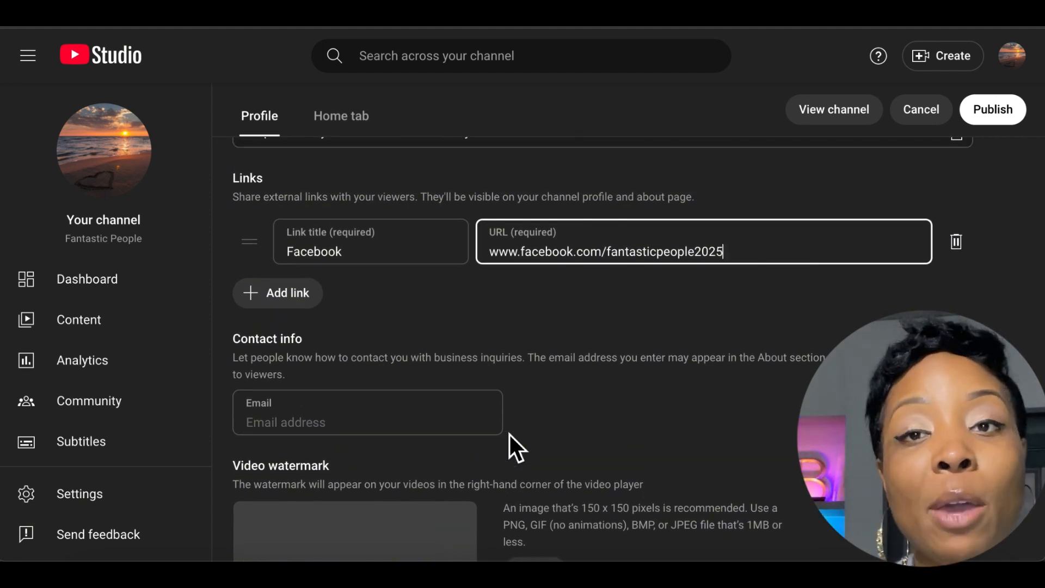
left_click(279, 294)
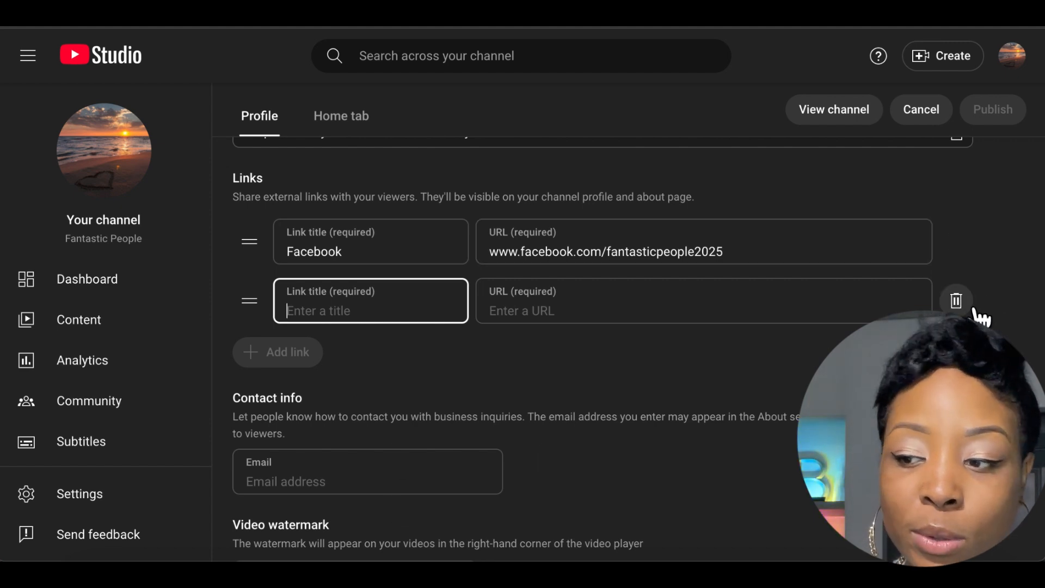
left_click(956, 300)
- Look over the contact, watermark and other profile settings, and publish the channel profile changes
scroll(650, 371, "down", 1)
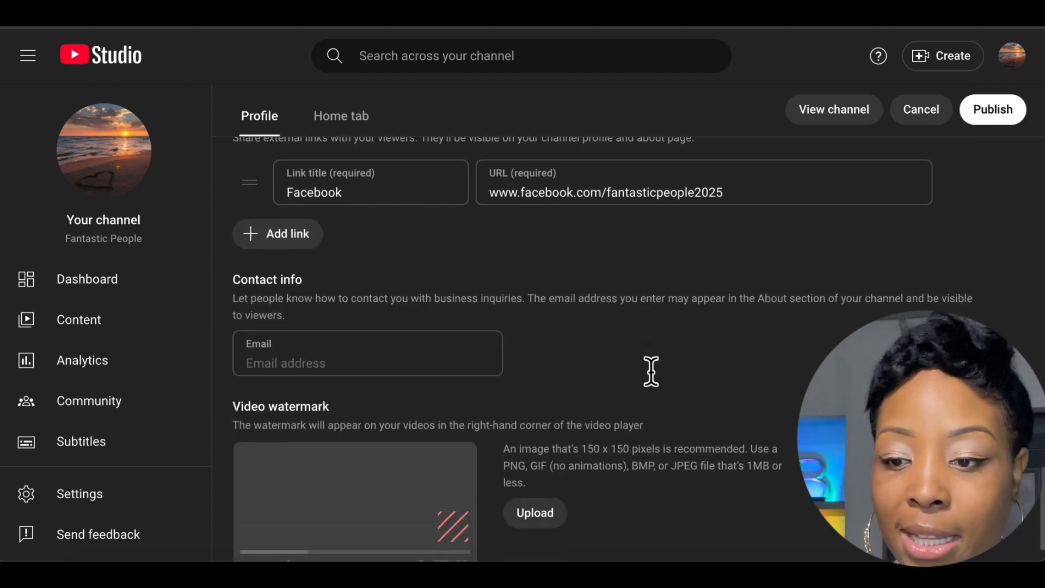
scroll(651, 372, "down", 1)
left_click(393, 330)
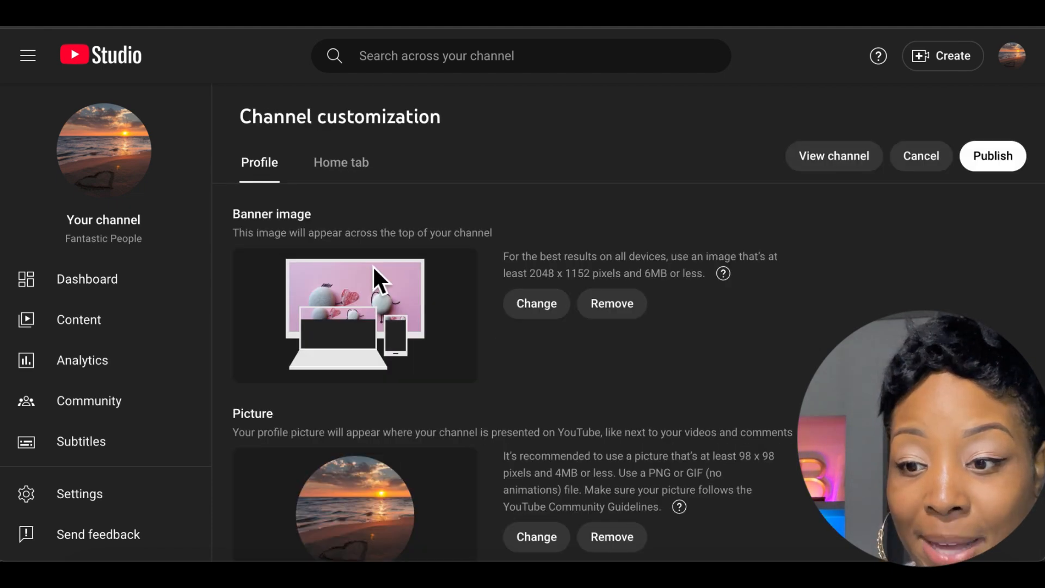
scroll(374, 272, "down", 10)
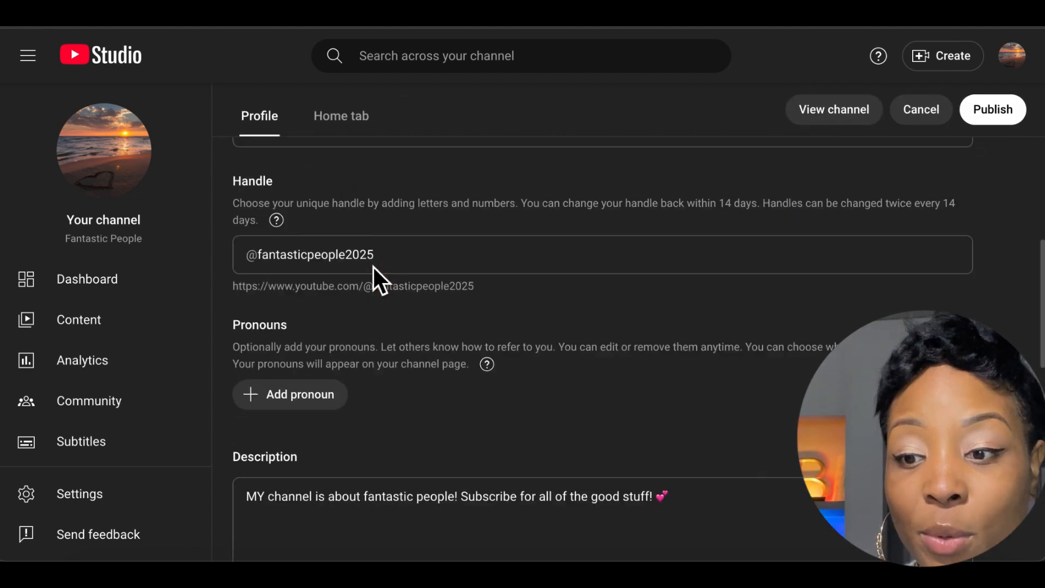
scroll(373, 266, "down", 8)
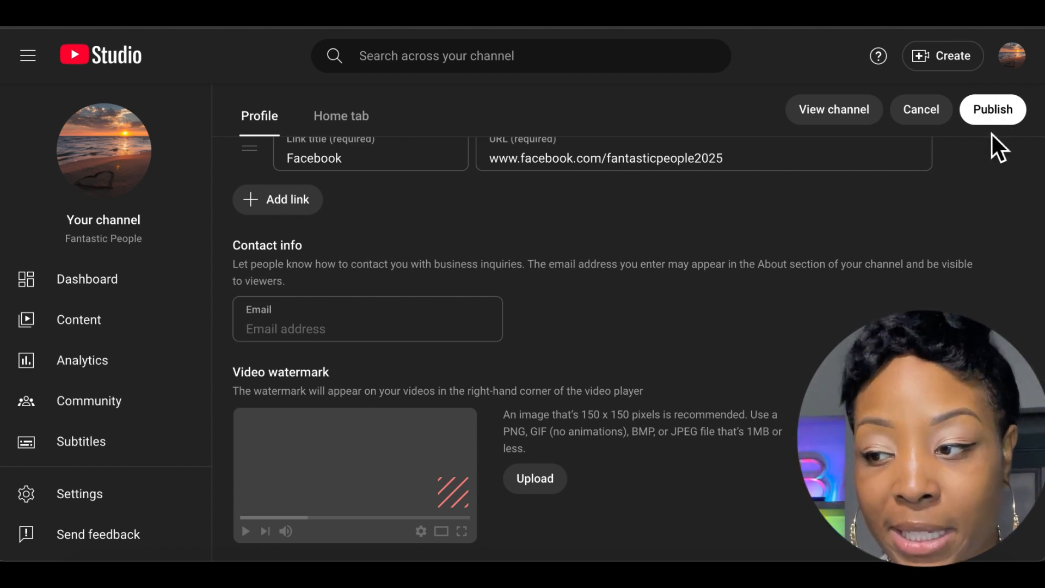
scroll(347, 400, "up", 10)
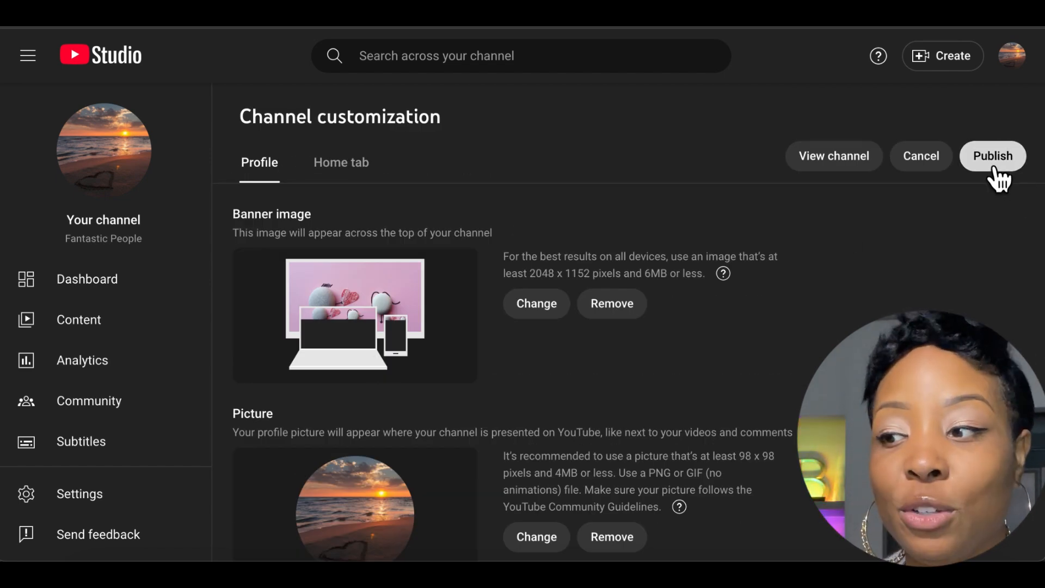
left_click(993, 168)
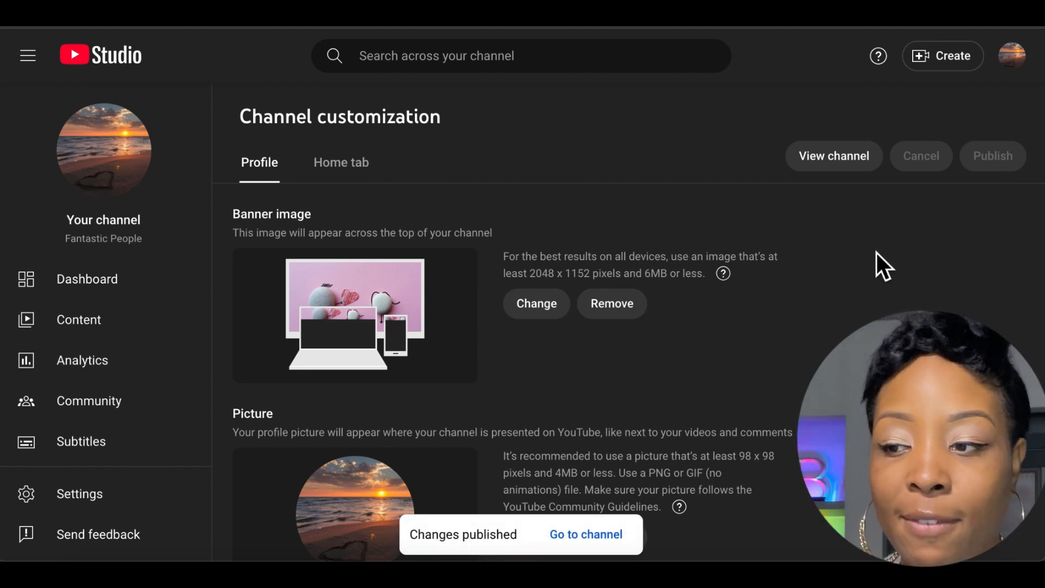
- View the public channel page and check the links and channel details in its About information
left_click(827, 157)
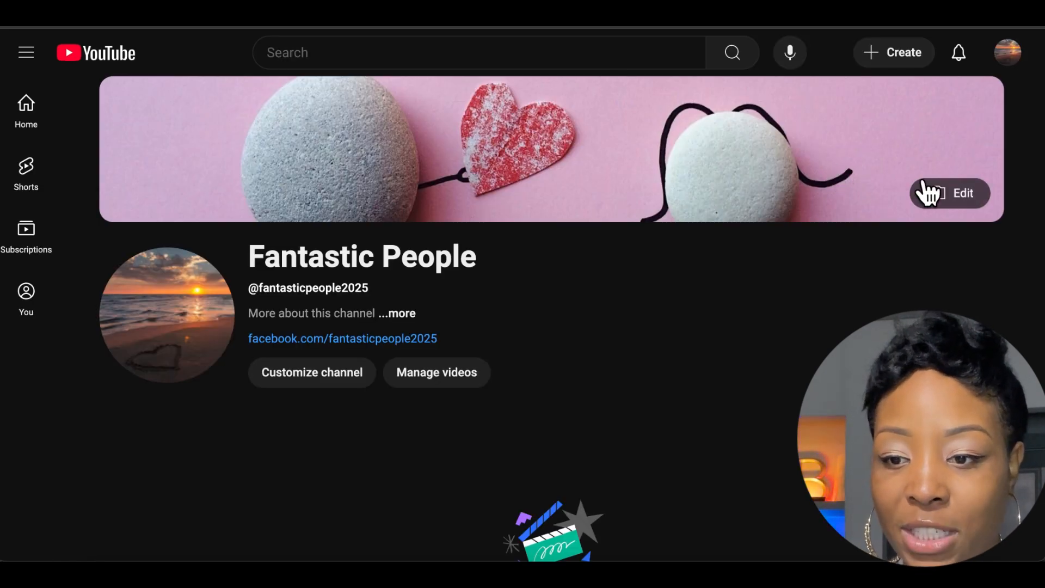
scroll(665, 412, "down", 5)
scroll(665, 412, "up", 3)
scroll(665, 413, "up", 1)
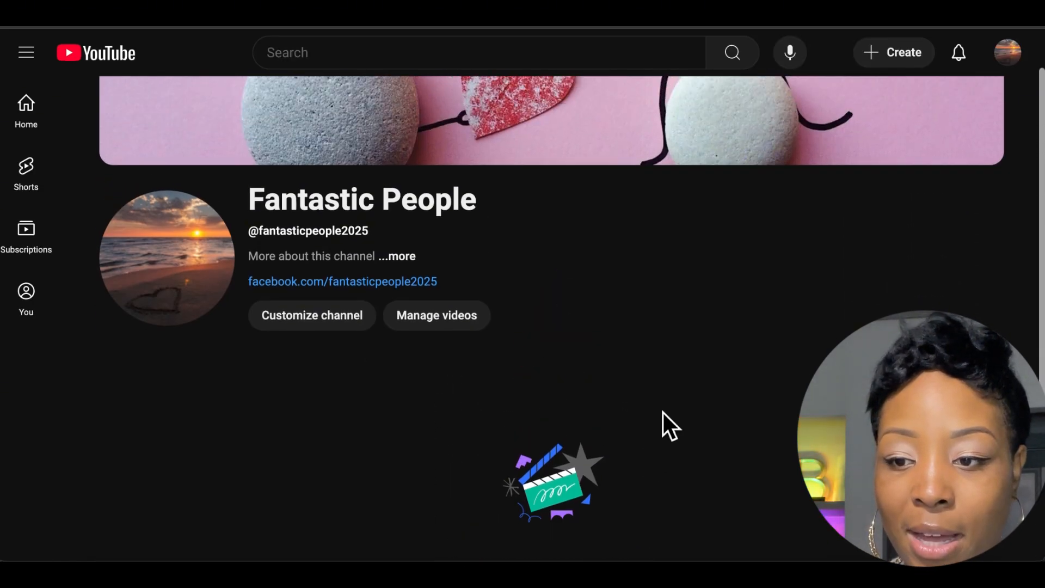
left_click(419, 261)
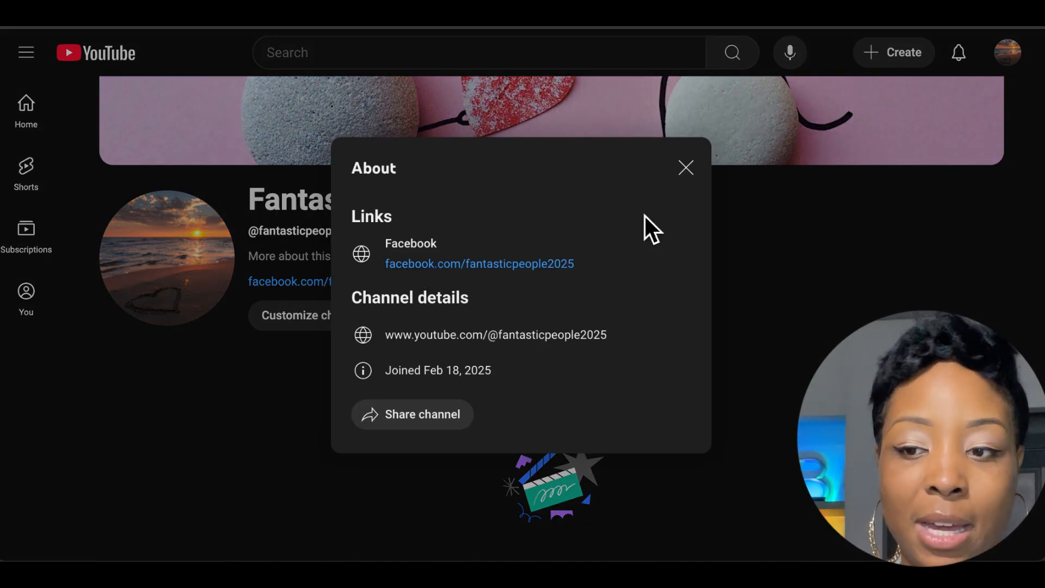
left_click(698, 178)
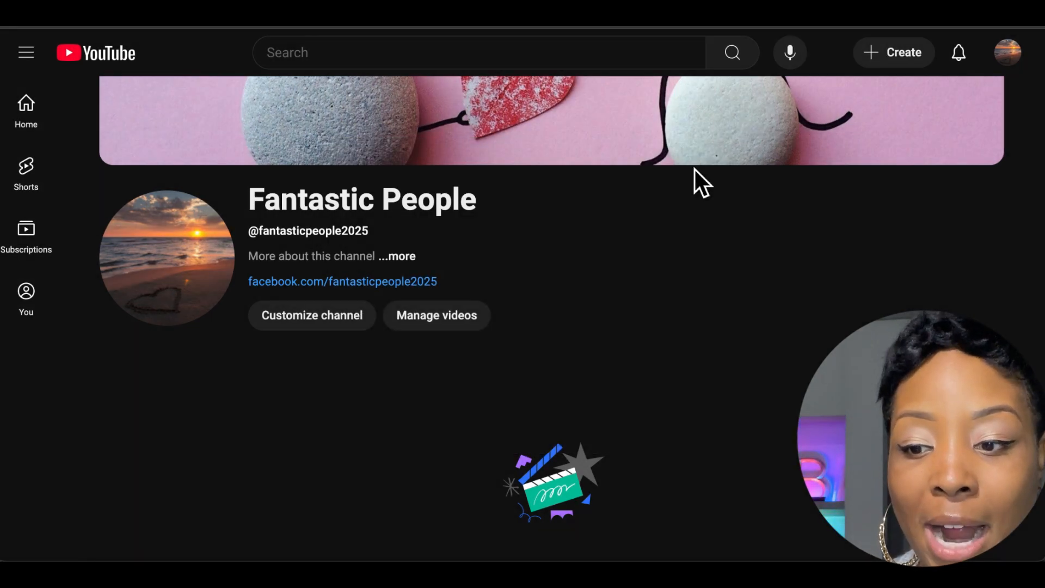
- Return to channel customization, turn on the channel's Home tab and look over its layout sections
left_click(290, 318)
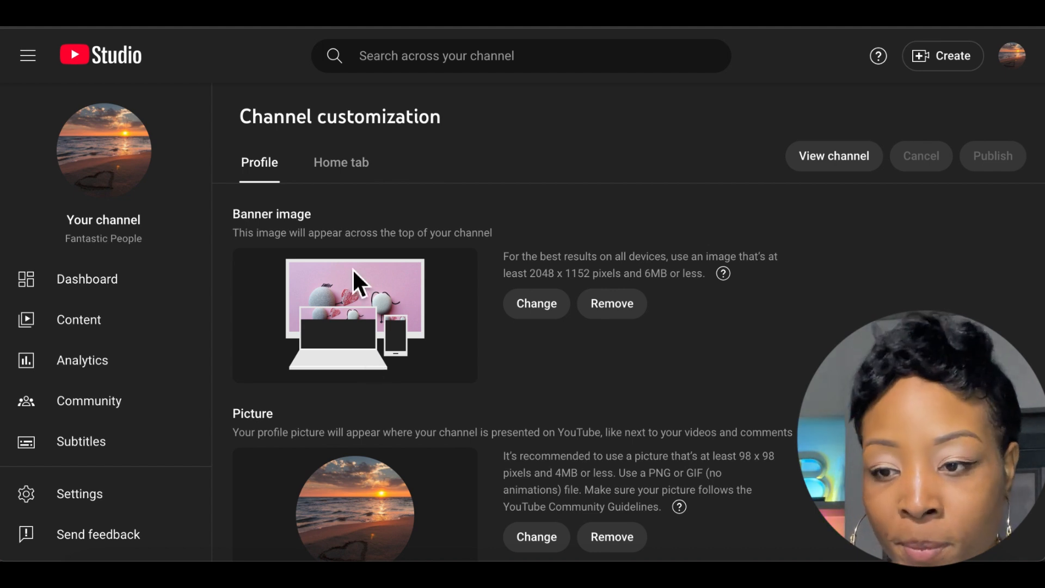
left_click(343, 175)
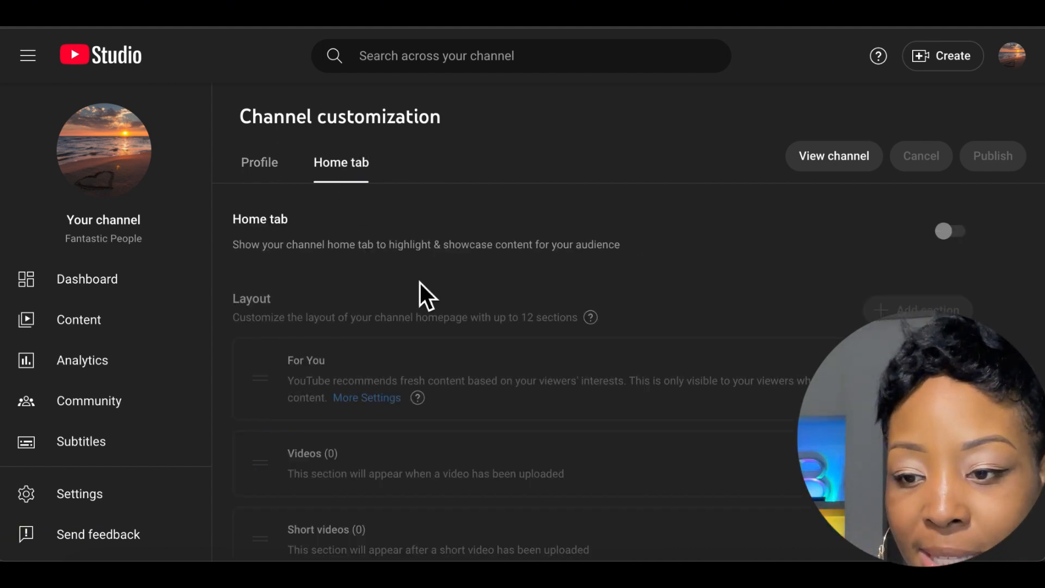
scroll(420, 296, "down", 1)
scroll(420, 283, "down", 3)
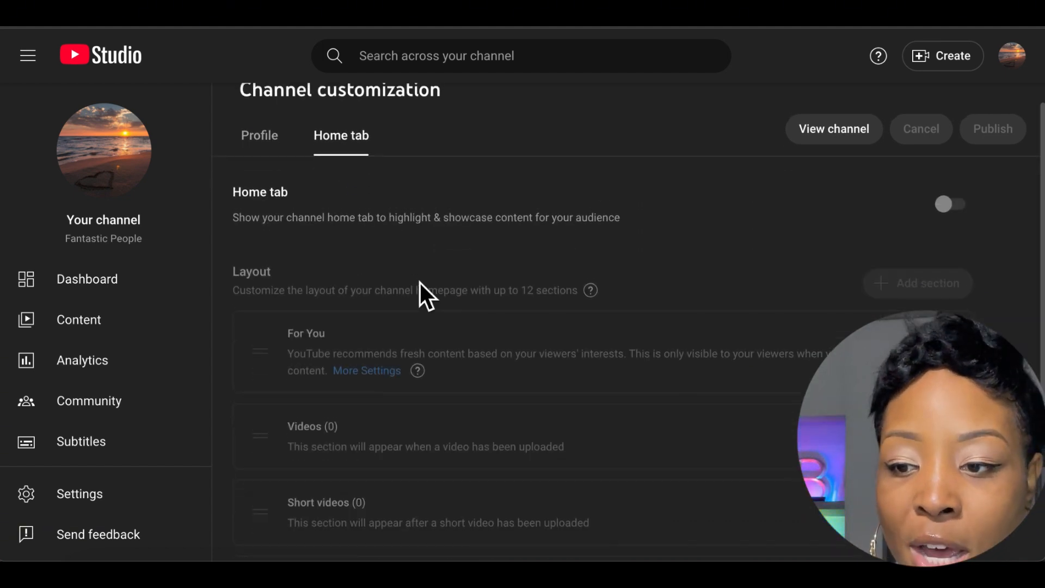
scroll(420, 282, "up", 3)
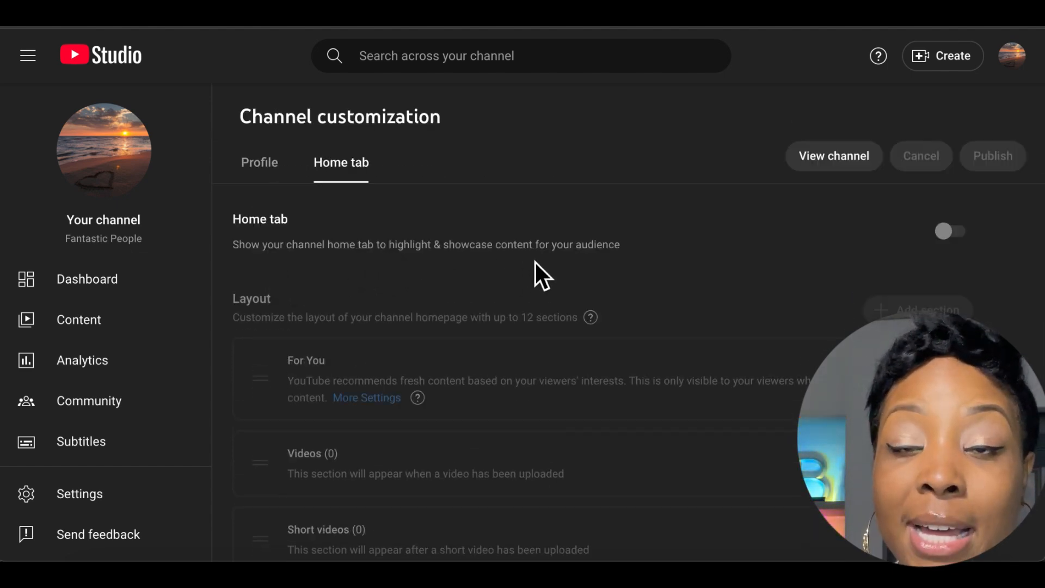
left_click(959, 235)
left_click(959, 235)
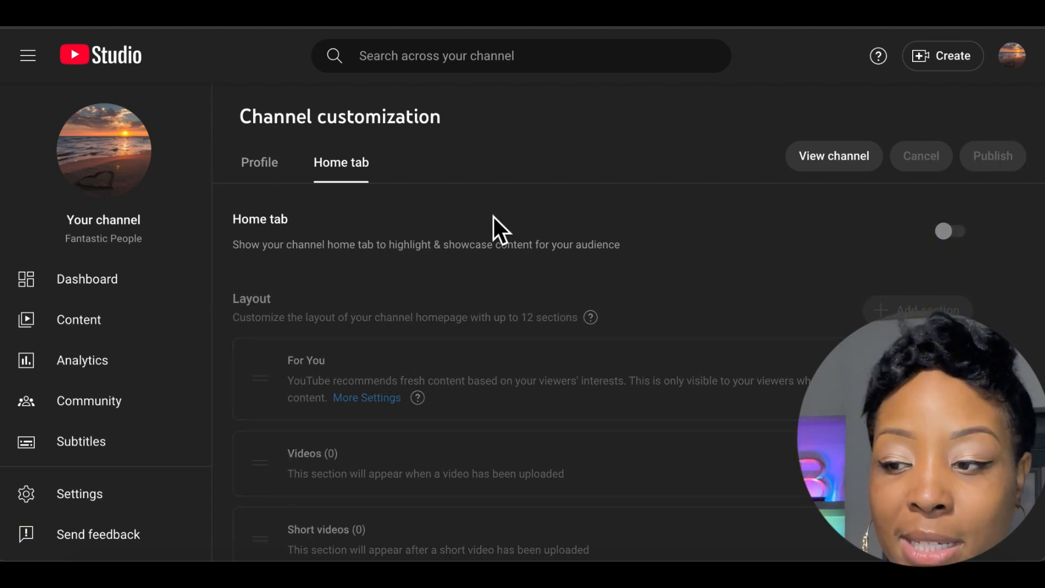
left_click(954, 243)
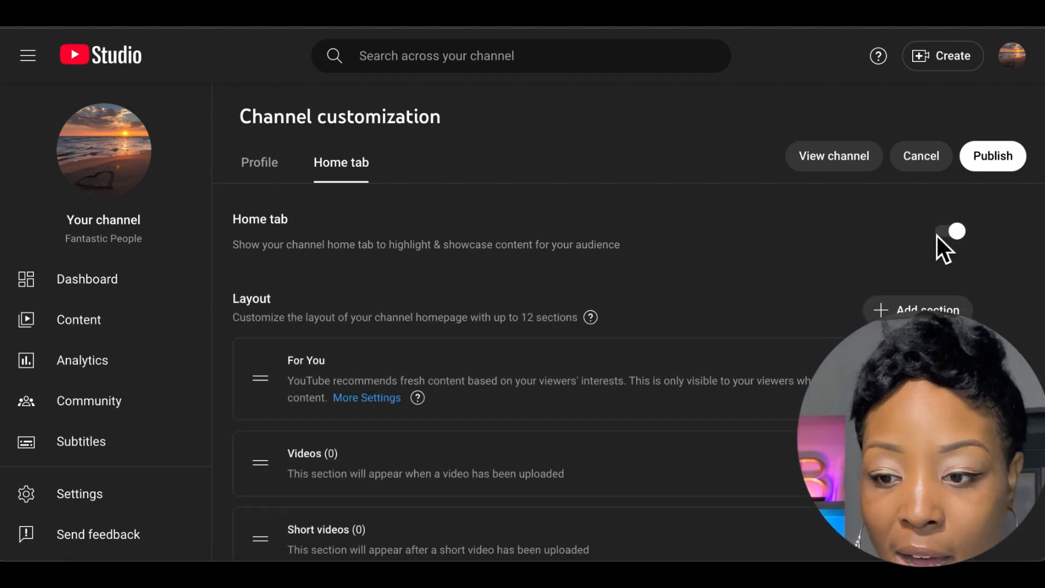
scroll(781, 331, "down", 1)
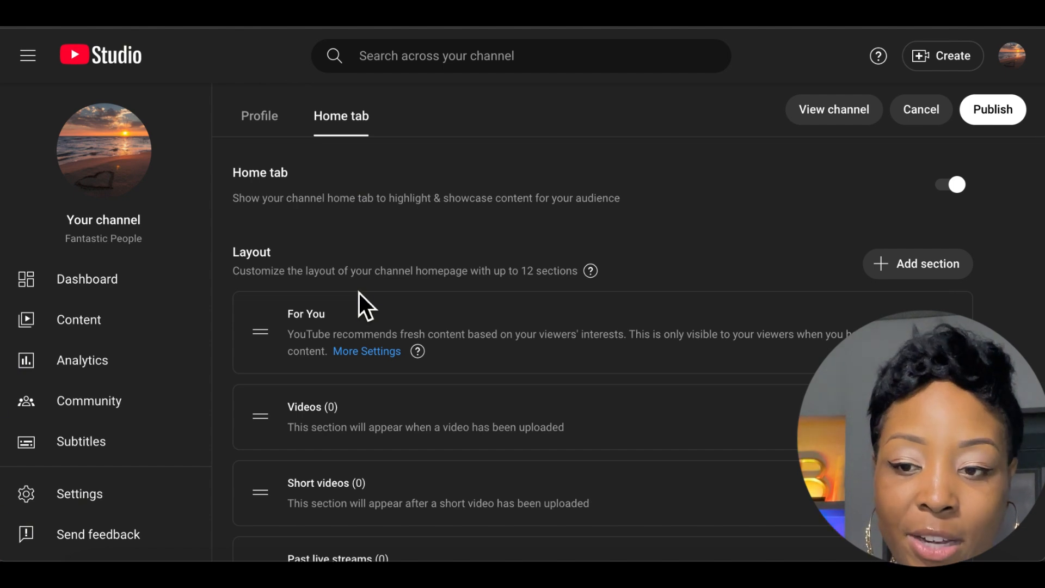
scroll(358, 292, "down", 1)
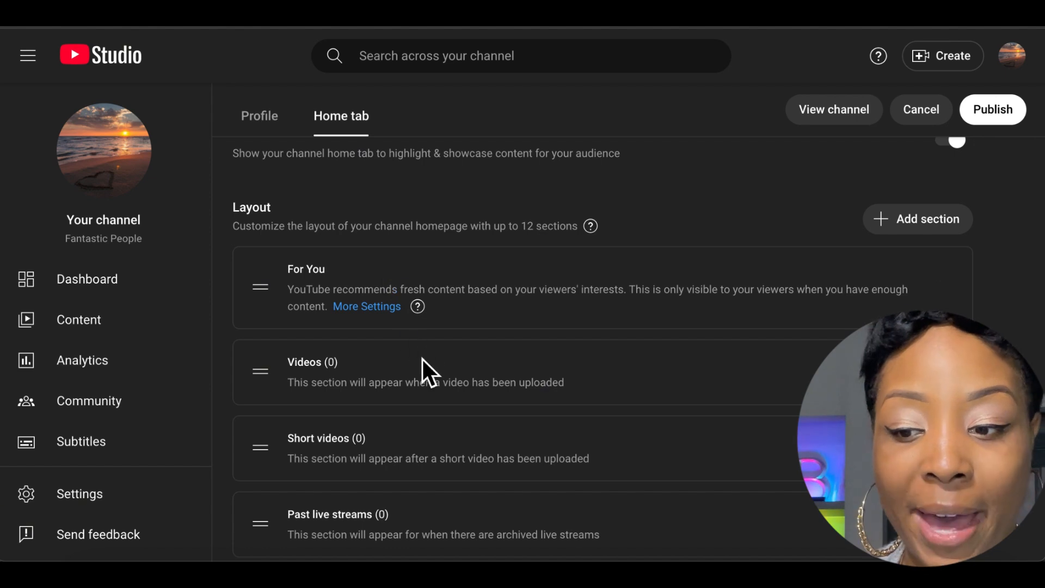
- Reorder the Home tab's layout sections, placing Past live streams first, above Videos and For You
scroll(423, 360, "down", 1)
scroll(414, 326, "down", 1)
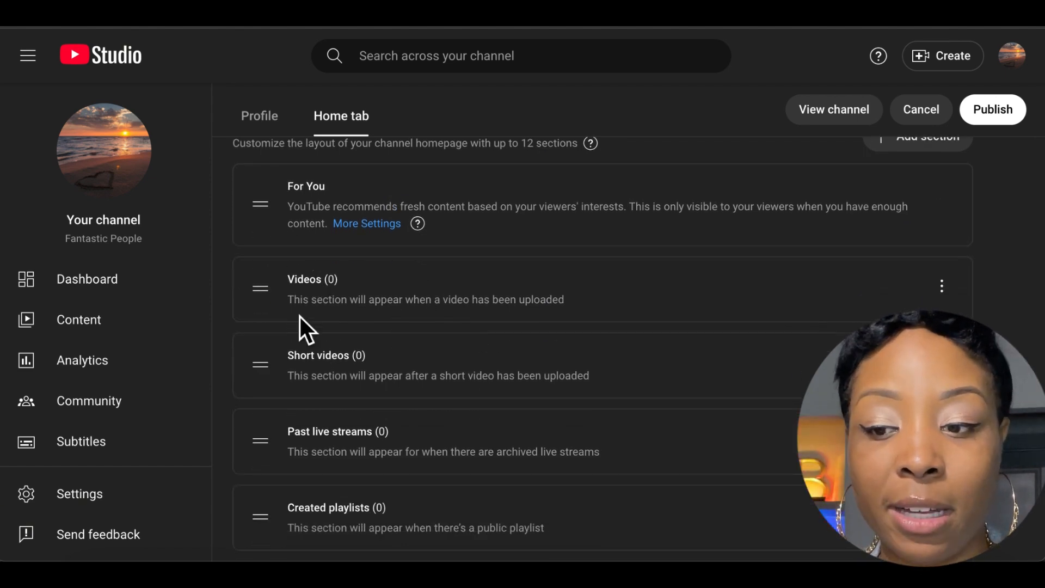
scroll(389, 371, "down", 1)
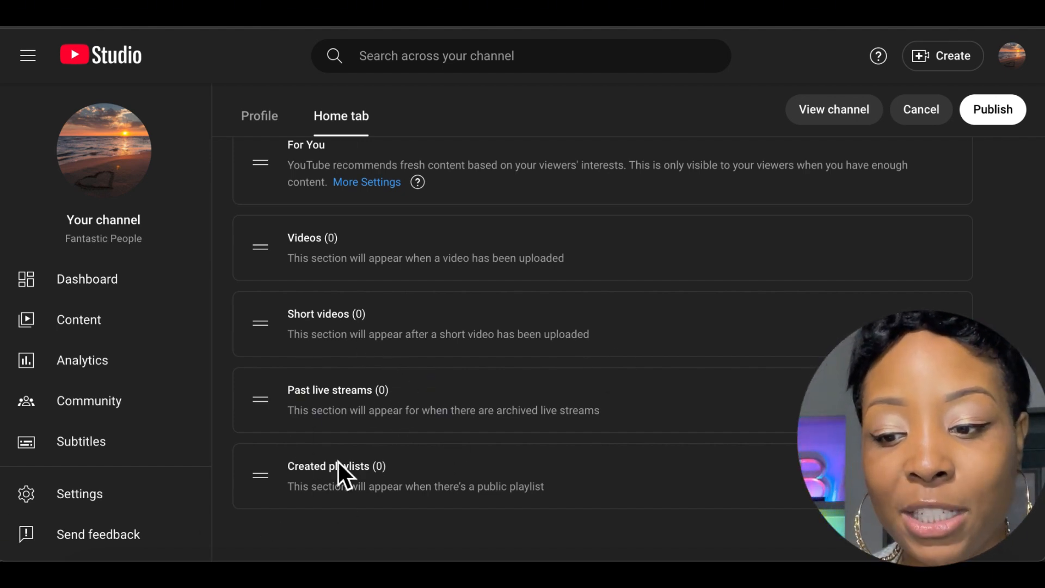
mouse_move(262, 475)
left_mouse_down()
mouse_move(269, 442)
mouse_move(268, 468)
left_mouse_up()
left_click_drag(269, 414, 283, 305)
scroll(276, 412, "up", 1)
scroll(272, 403, "up", 3)
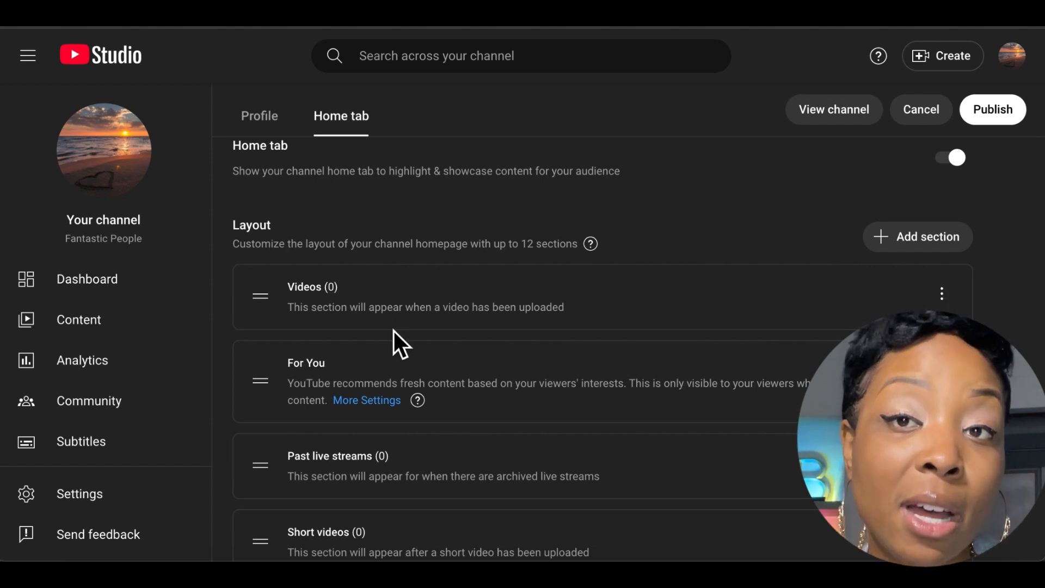
scroll(394, 330, "down", 2)
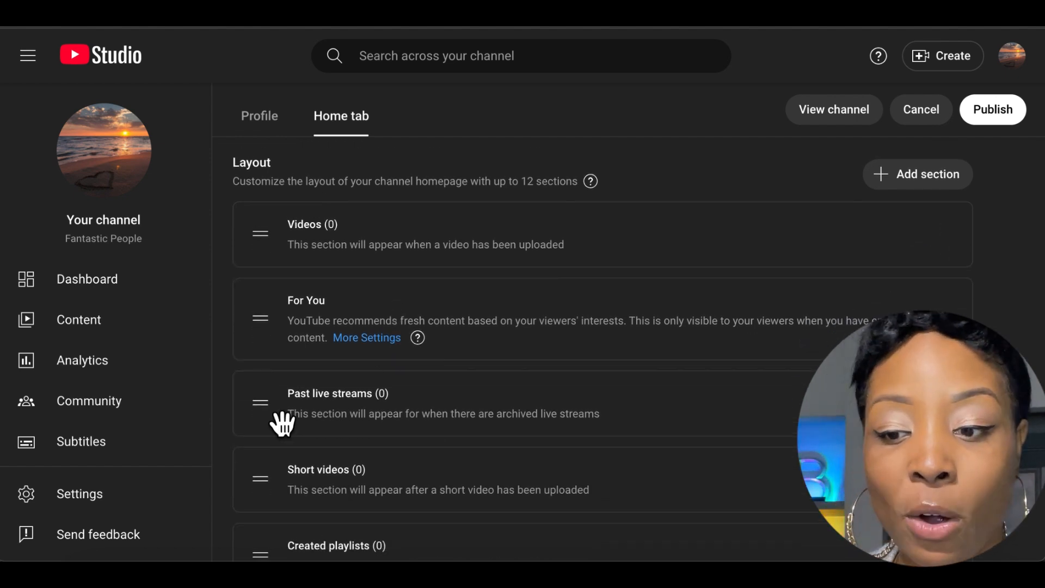
left_click_drag(266, 416, 271, 233)
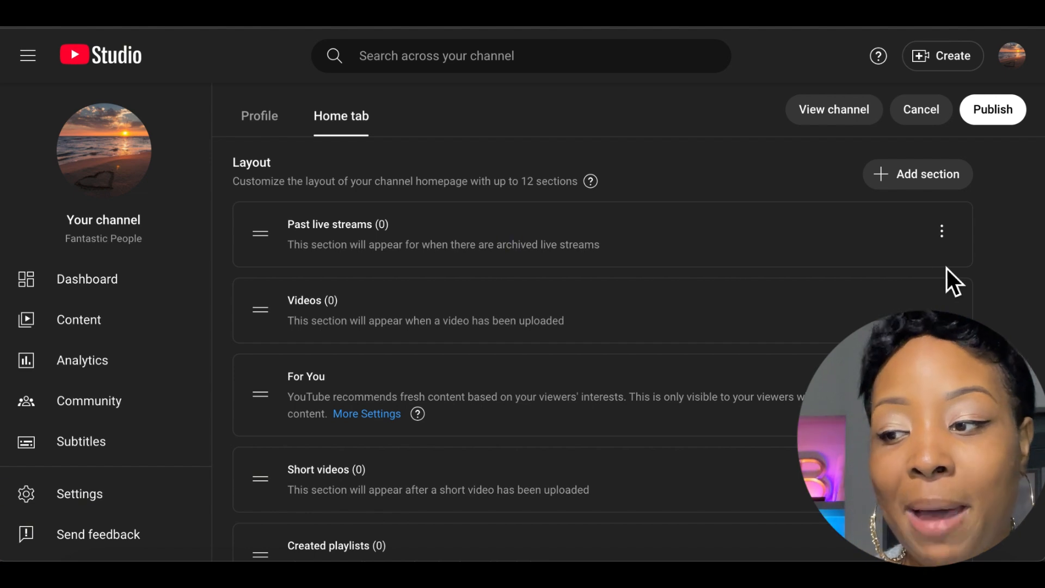
- Check the removal option of the Past live streams section and dismiss it without removing the section
left_click(950, 246)
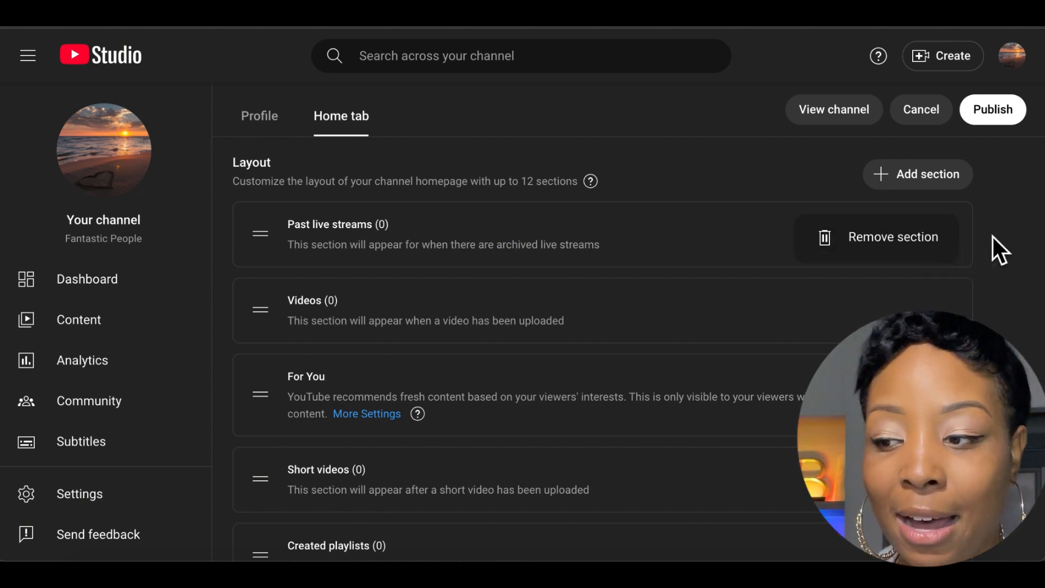
left_click(998, 250)
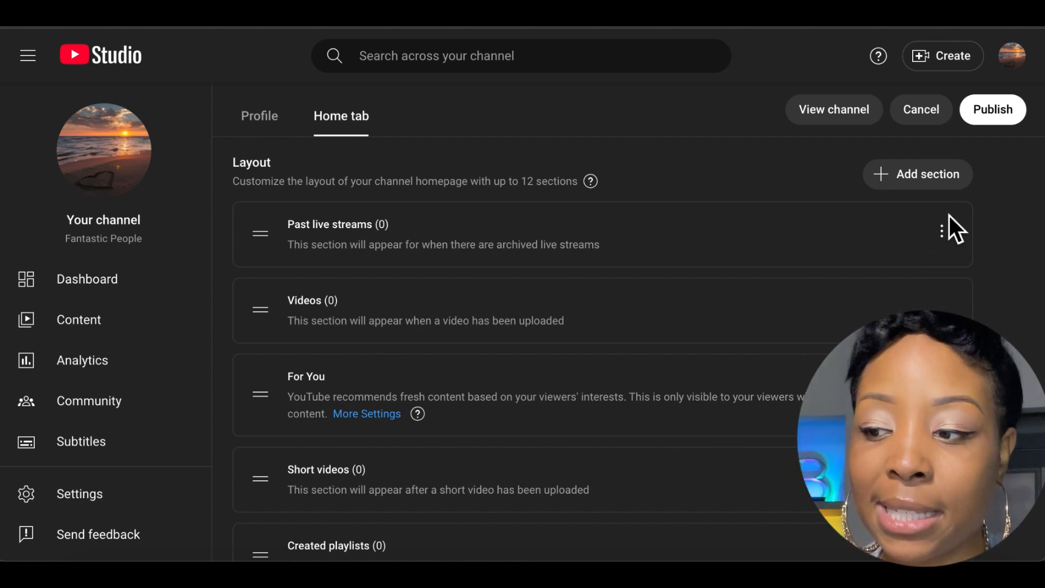
left_click(951, 239)
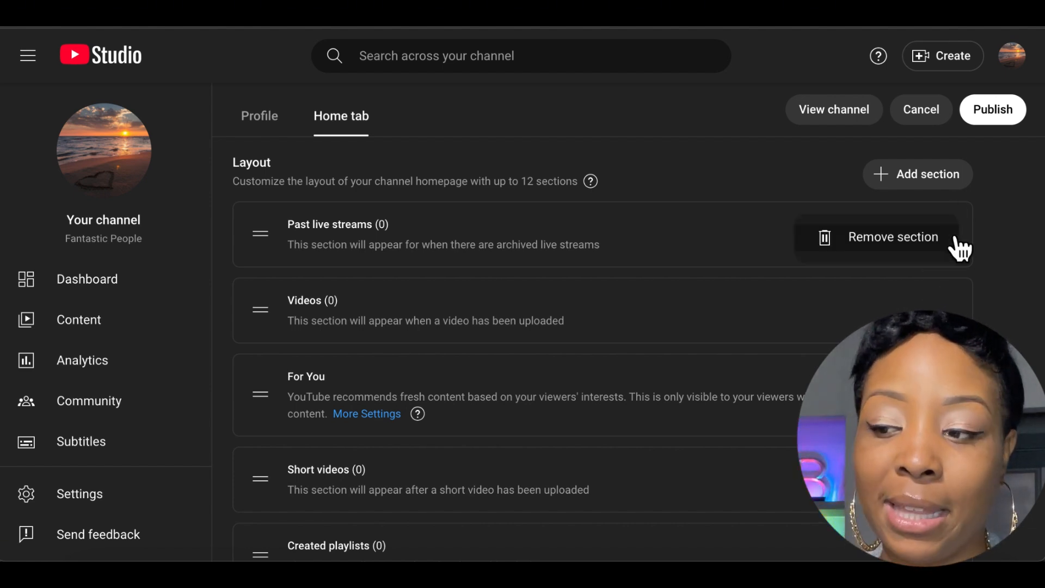
left_click(1018, 259)
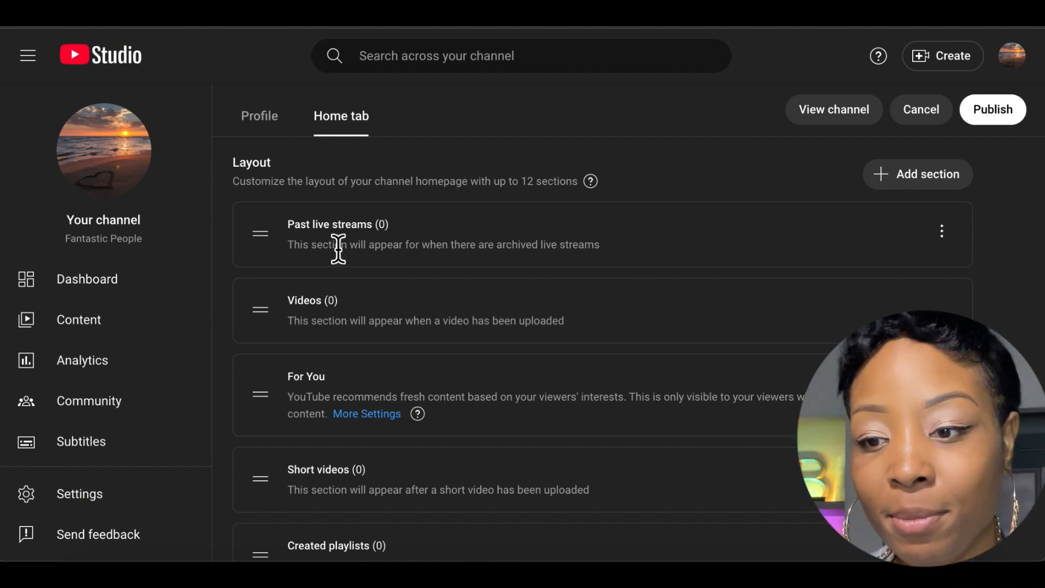
- Turn off the channel's Home tab and look over its layout sections
scroll(566, 335, "up", 3)
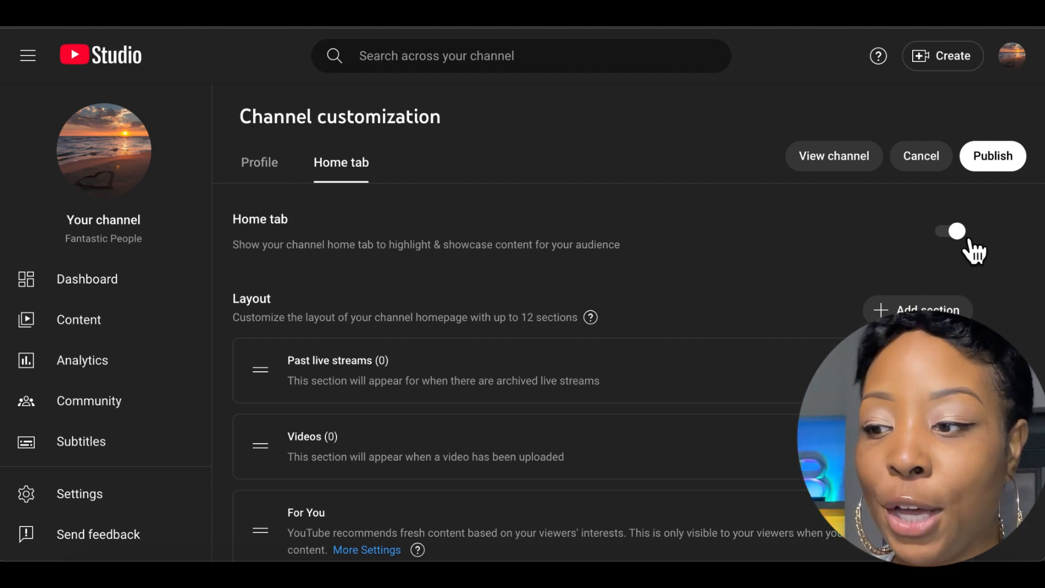
left_click(968, 239)
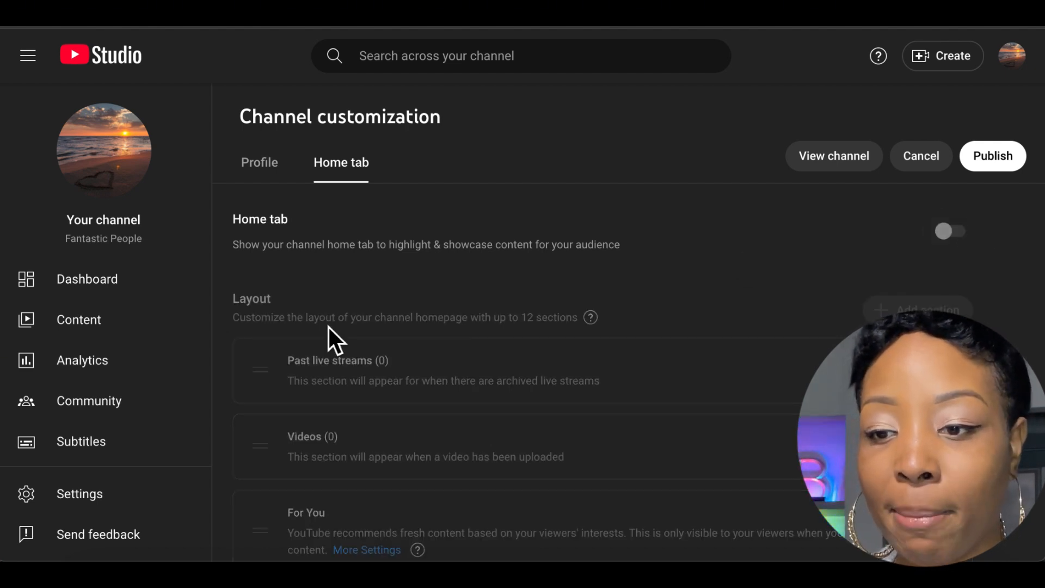
scroll(319, 238, "down", 1)
scroll(319, 238, "down", 3)
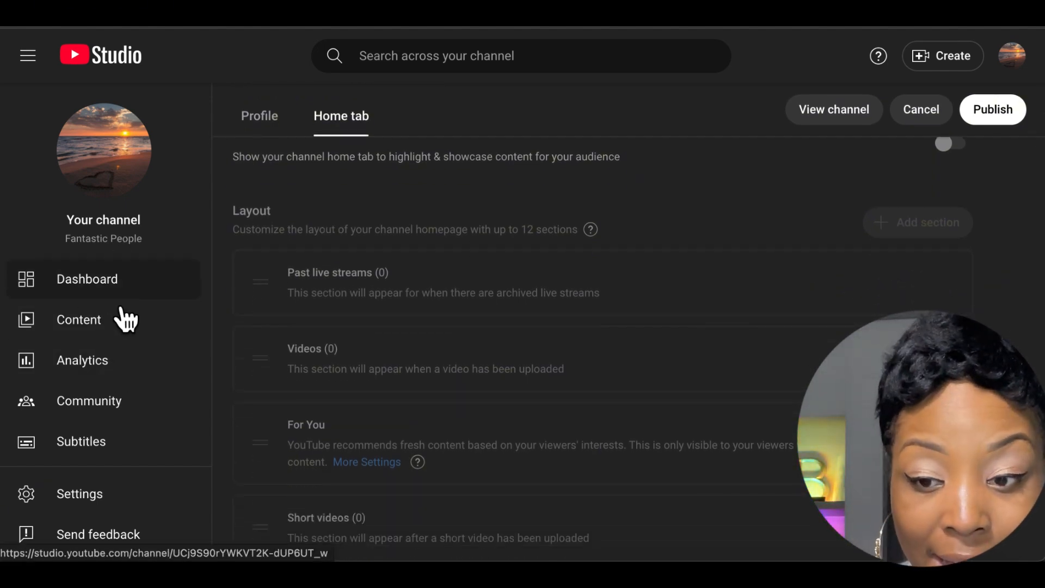
- Leave channel customization for the dashboard, discarding the unpublished changes, and look over the dashboard cards
left_click(99, 286)
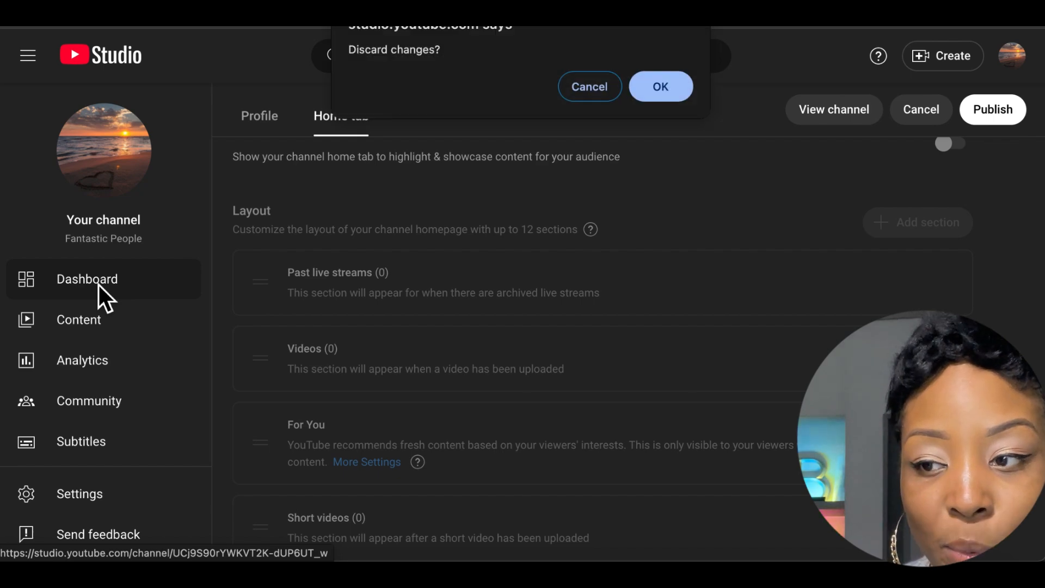
left_click(659, 81)
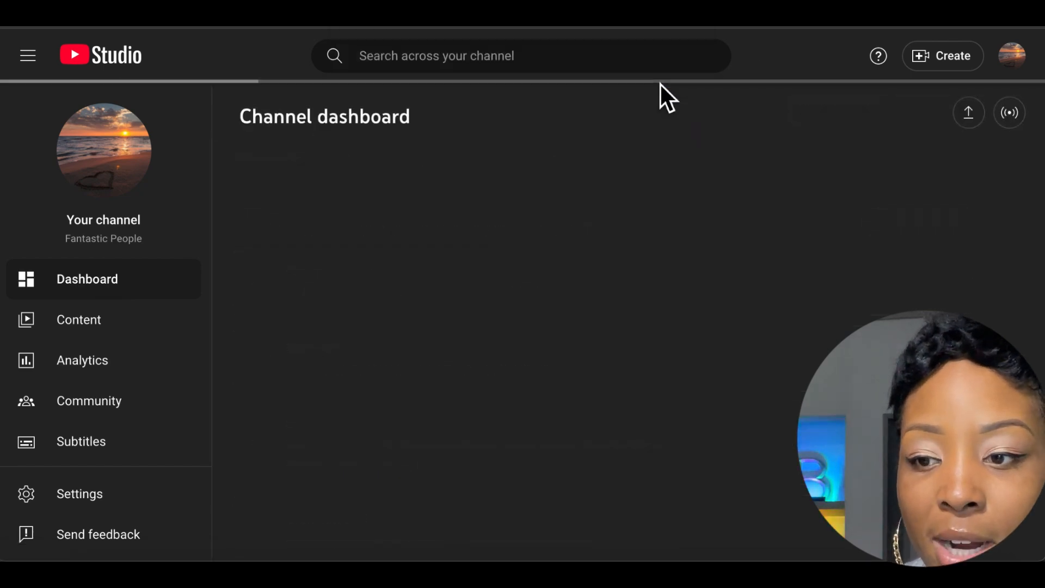
scroll(364, 430, "down", 3)
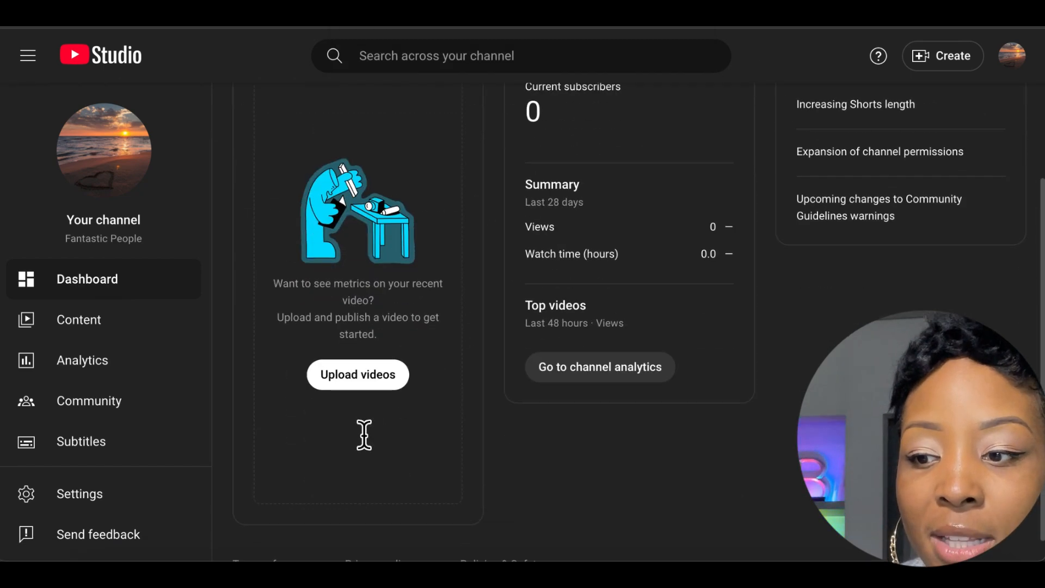
scroll(364, 430, "up", 3)
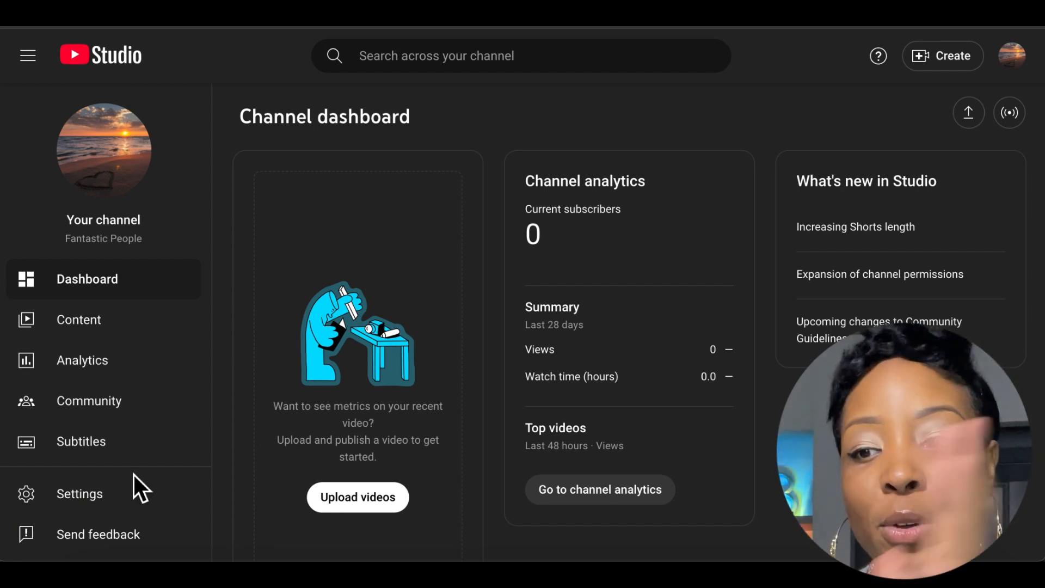
- Examine the Videos list on the channel content page and its other content categories
left_click(98, 340)
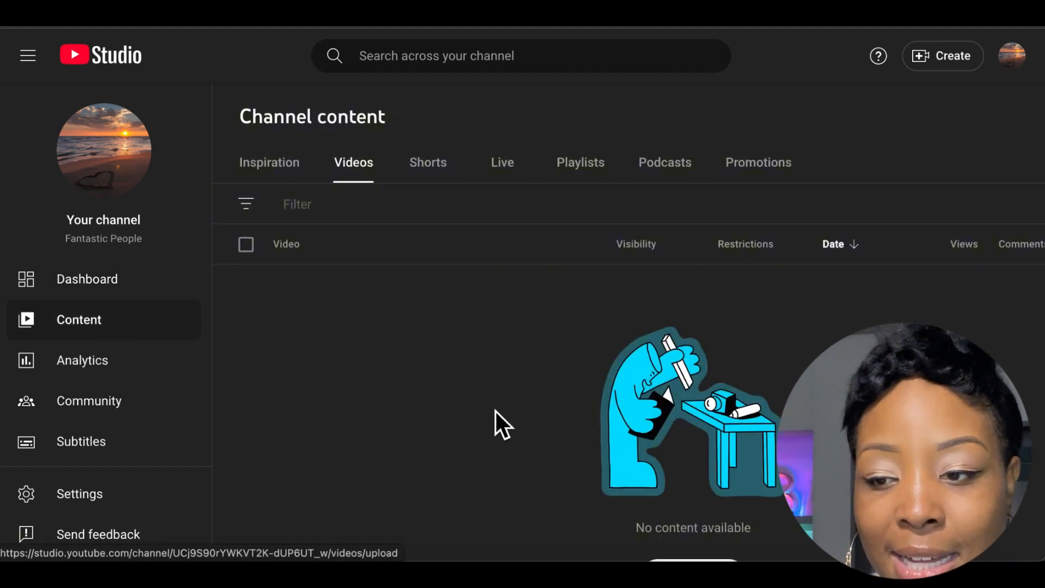
scroll(495, 411, "down", 1)
scroll(495, 412, "up", 1)
scroll(496, 411, "down", 1)
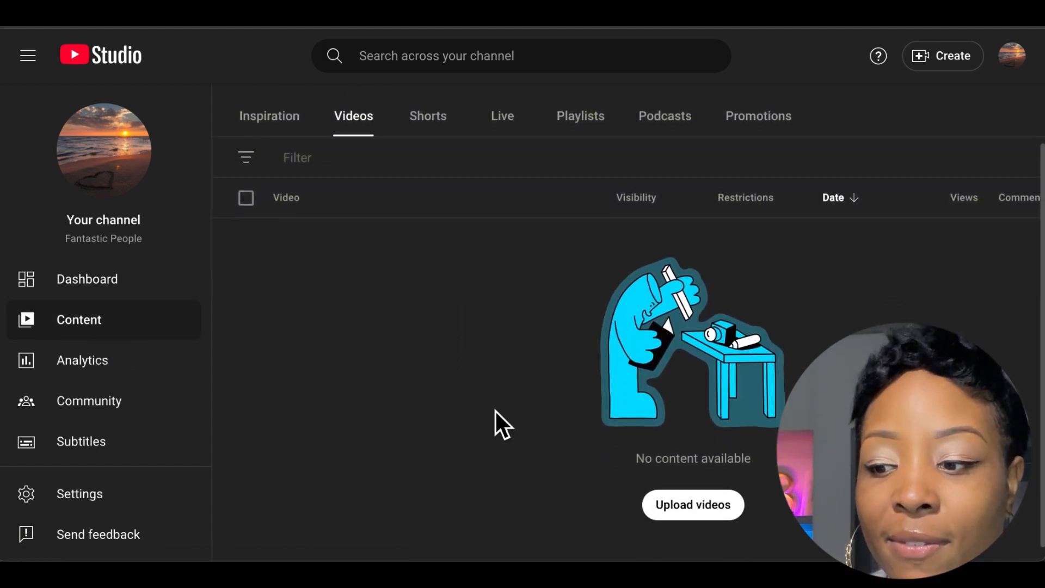
scroll(495, 411, "up", 1)
scroll(495, 411, "down", 1)
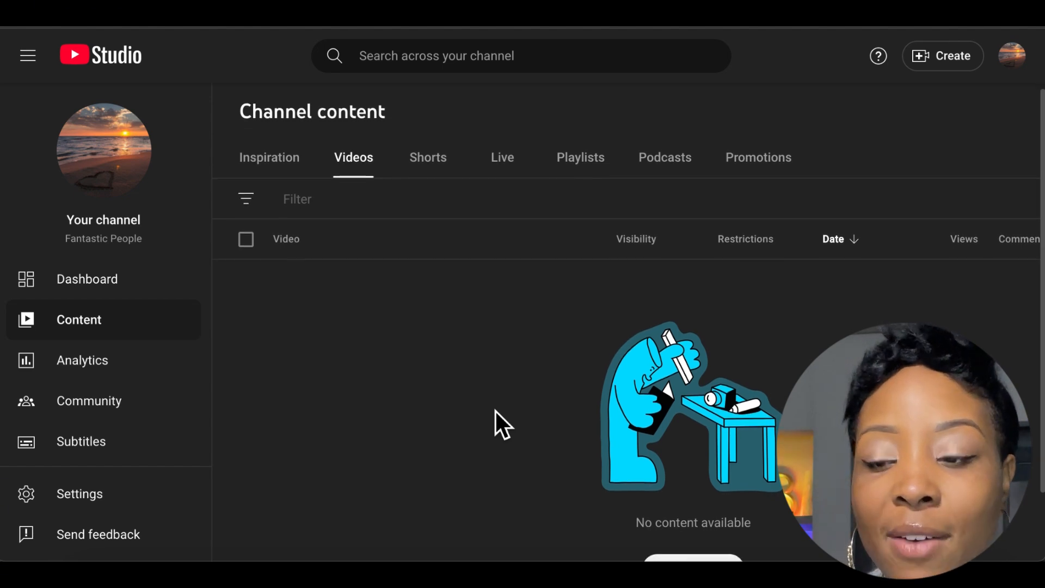
scroll(495, 411, "up", 1)
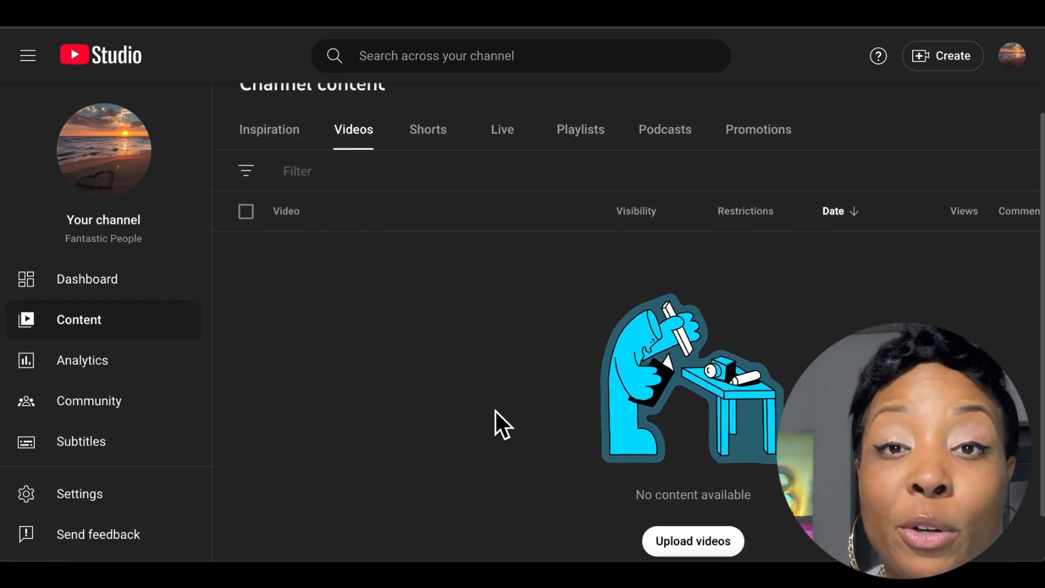
scroll(495, 412, "down", 1)
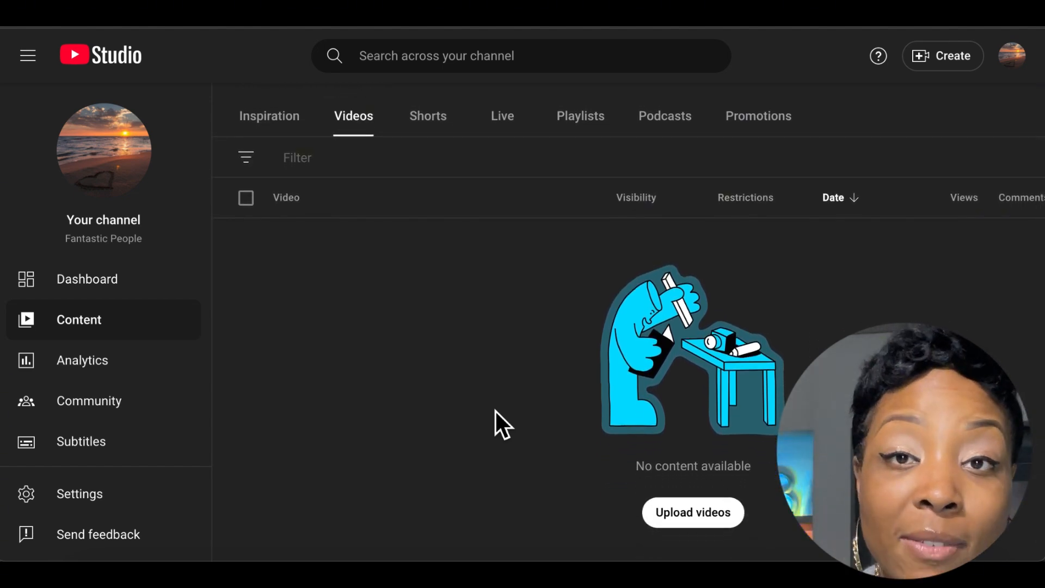
scroll(495, 411, "up", 1)
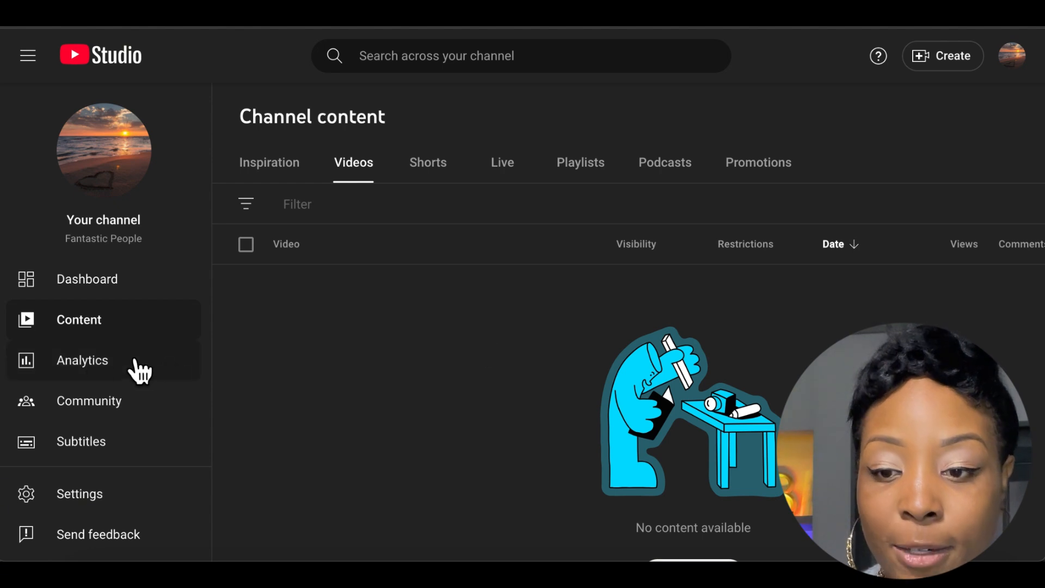
- View the channel analytics overview with its views, watch time and subscriber charts
left_click(90, 362)
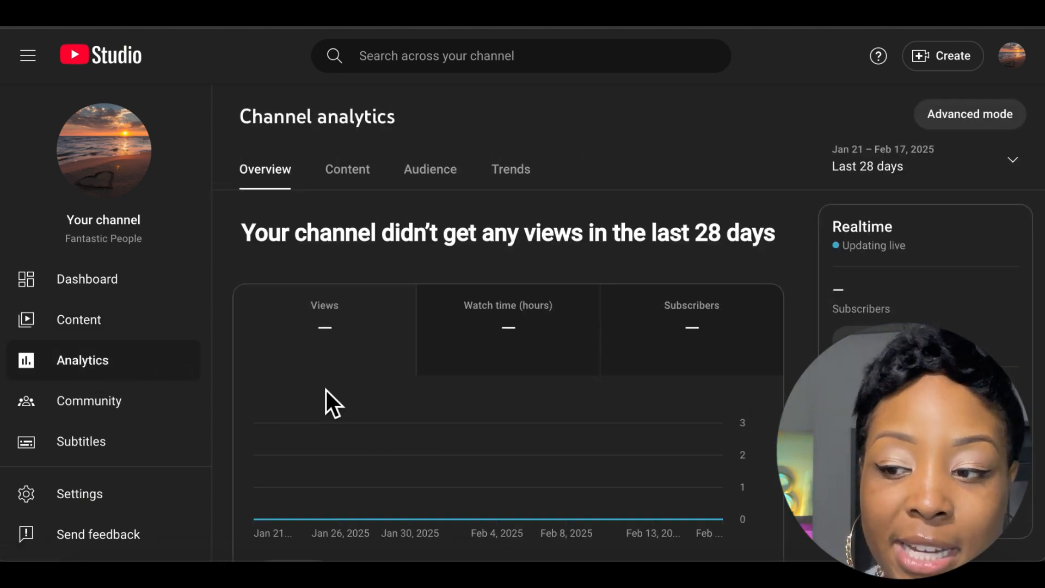
scroll(326, 390, "down", 1)
scroll(325, 390, "up", 1)
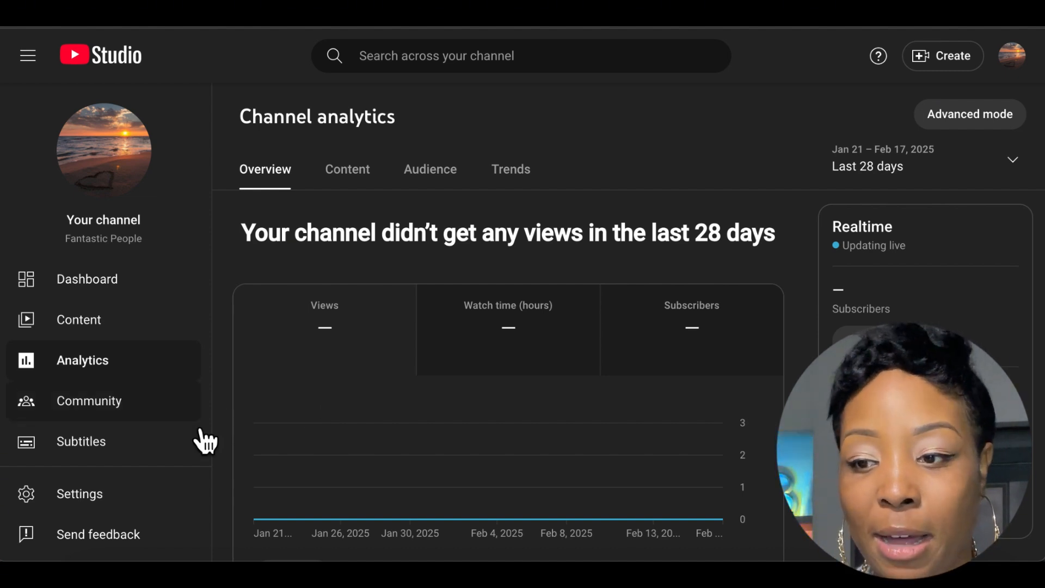
- View the Community page and look over its published comments area
scroll(150, 327, "down", 2)
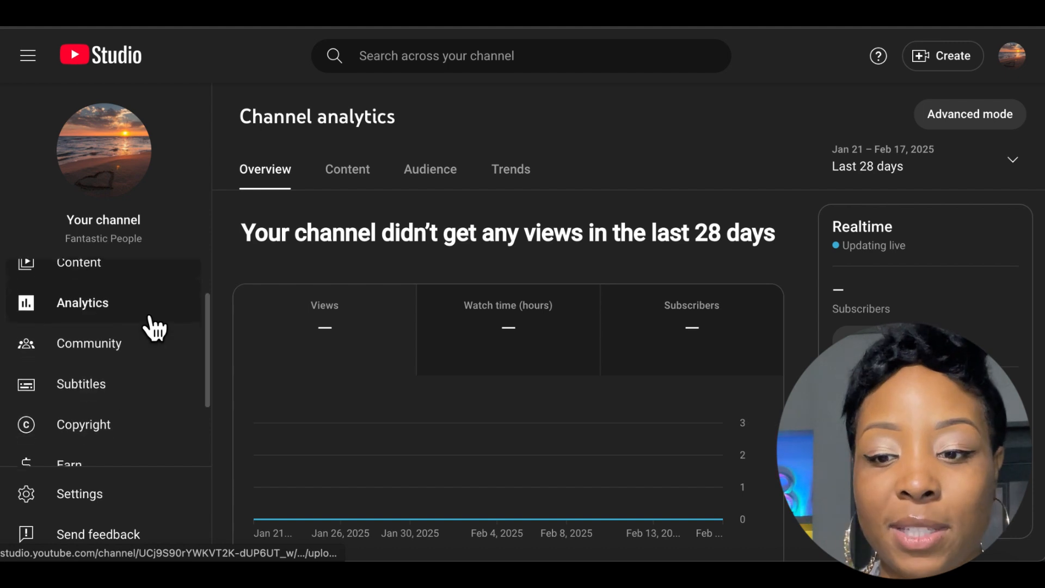
left_click(119, 343)
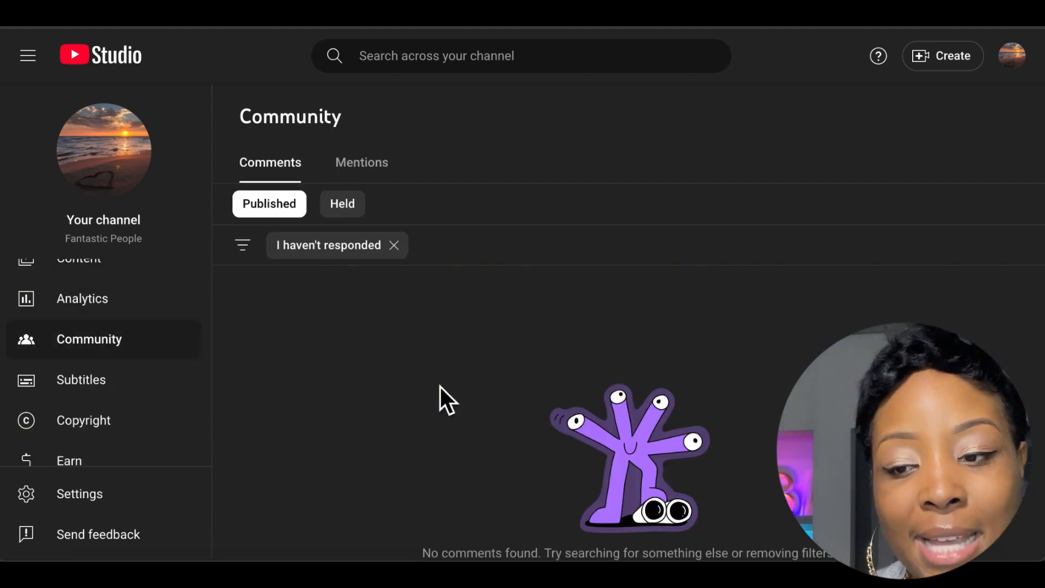
scroll(439, 387, "down", 1)
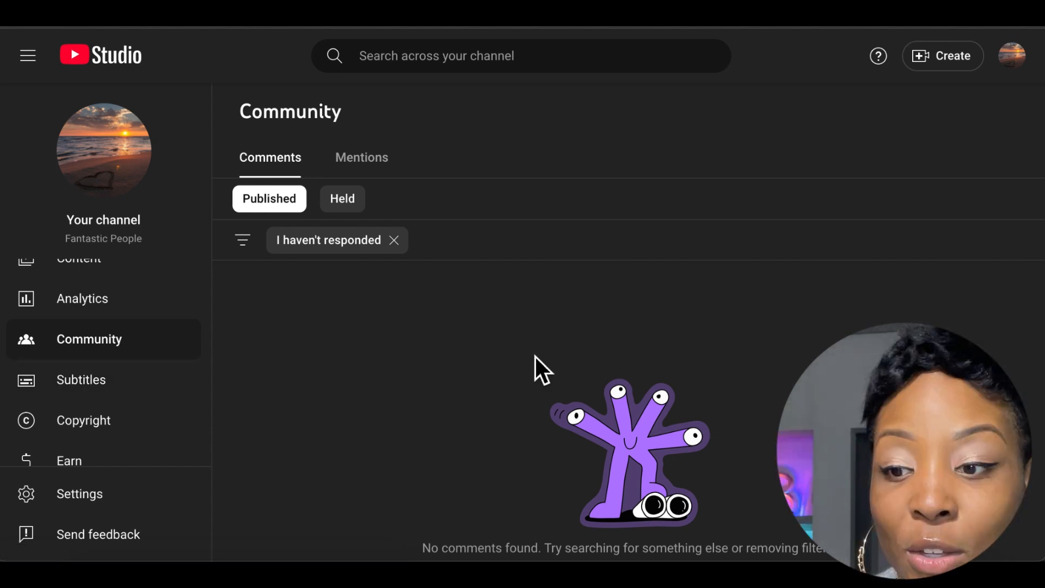
scroll(534, 368, "up", 1)
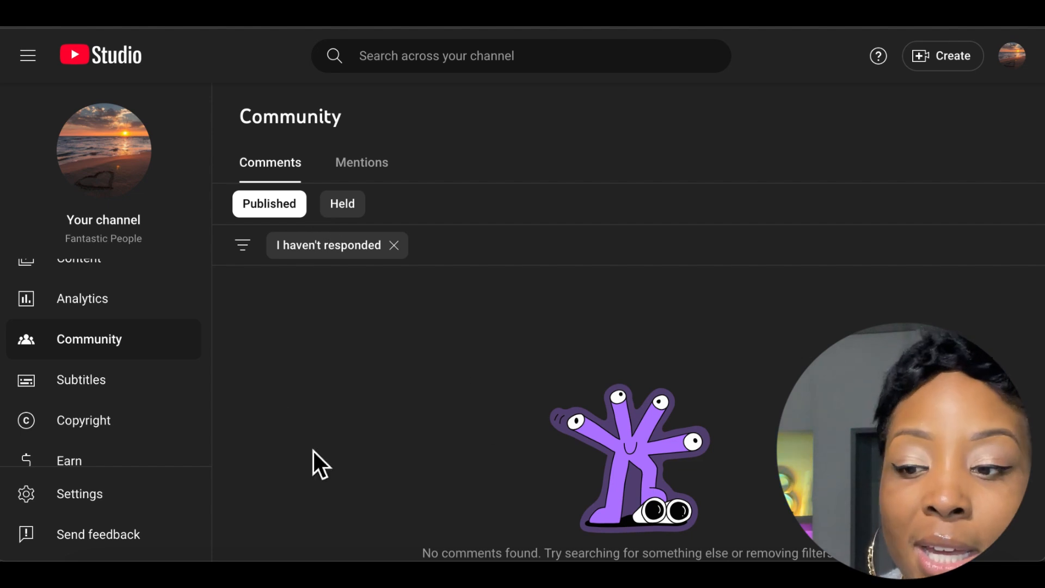
- View the channel subtitles page and the copyright page's removal requests
left_click(82, 389)
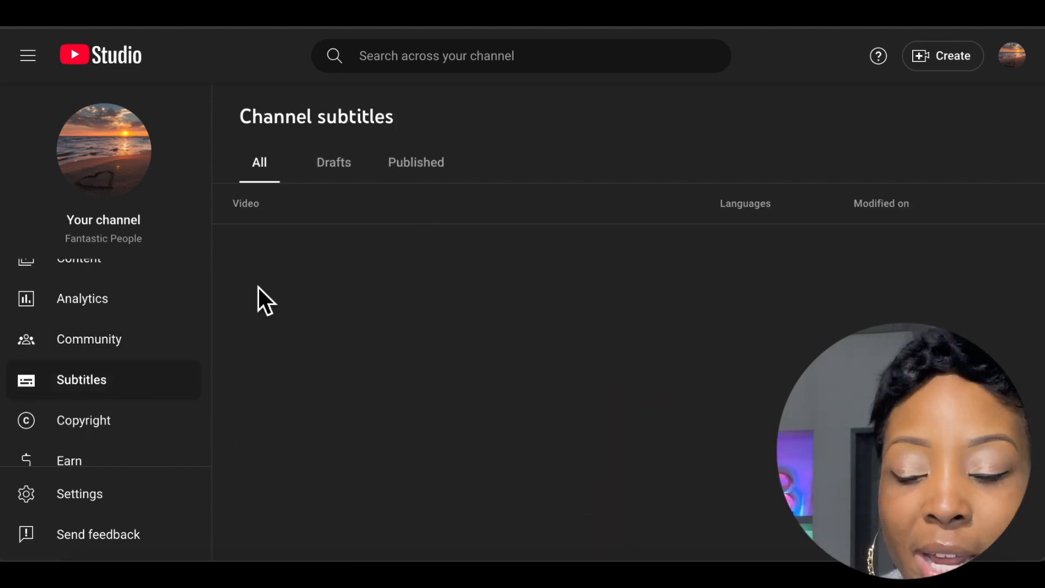
scroll(158, 324, "down", 1)
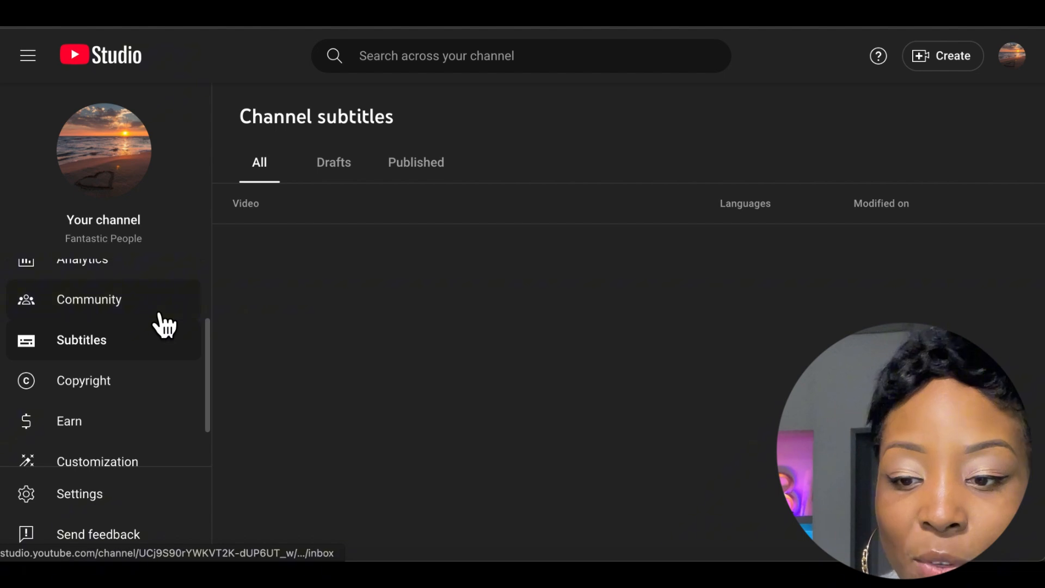
left_click(115, 387)
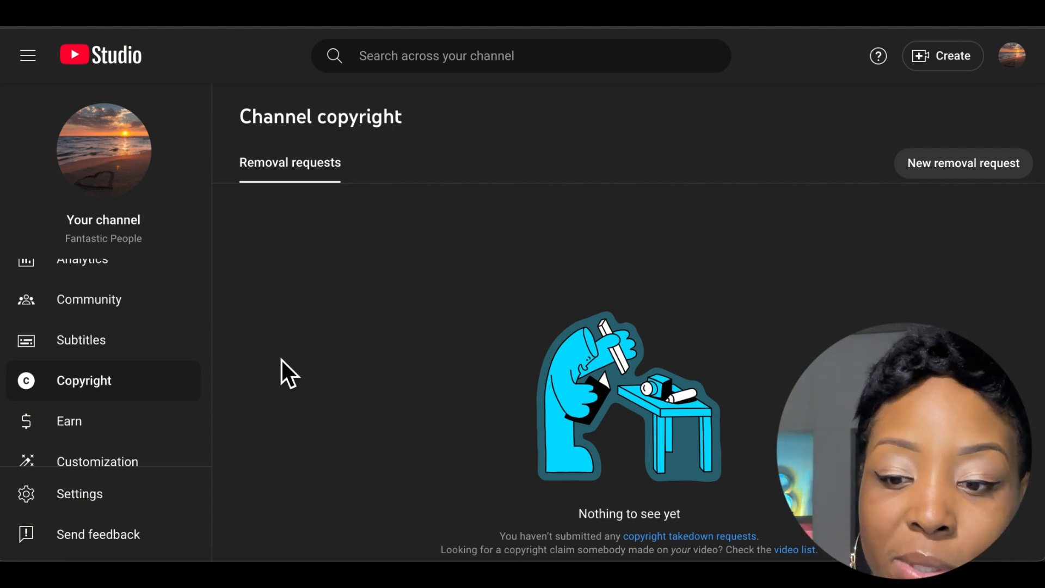
- Look over the Earn page's partner program benefits, ways to earn and creator support tools
left_click(81, 433)
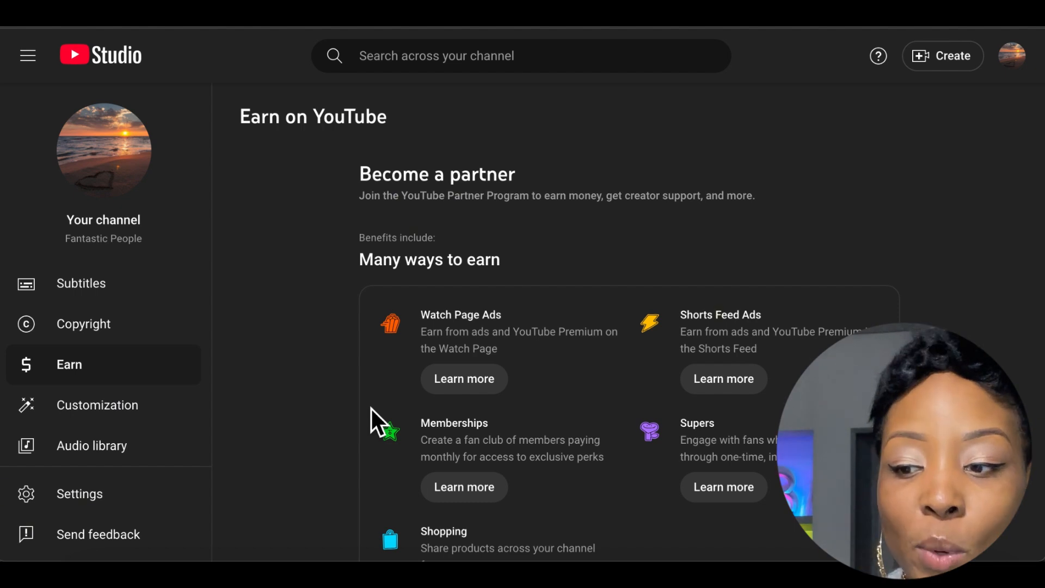
scroll(504, 443, "down", 5)
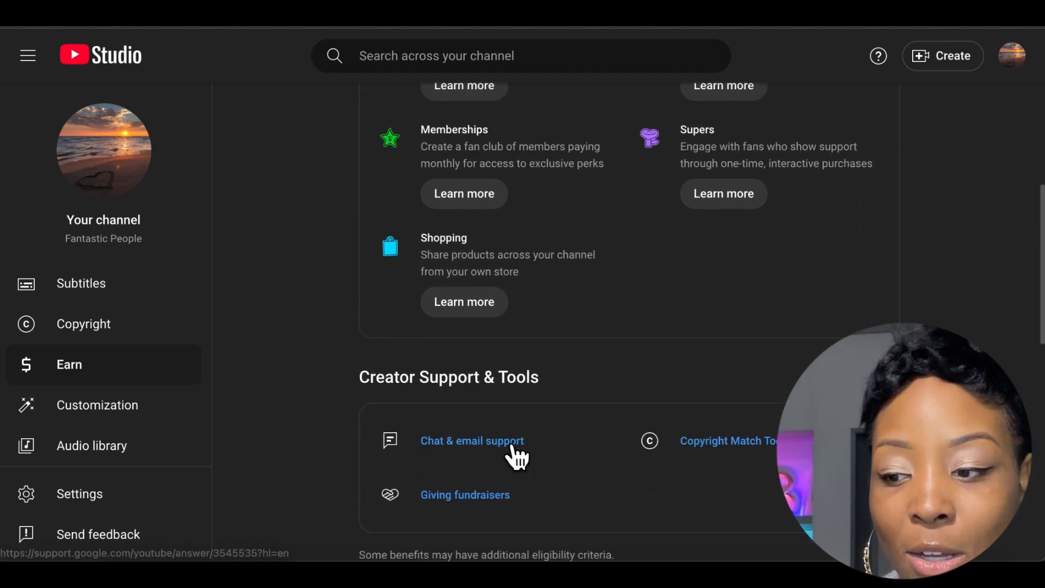
scroll(517, 454, "down", 1)
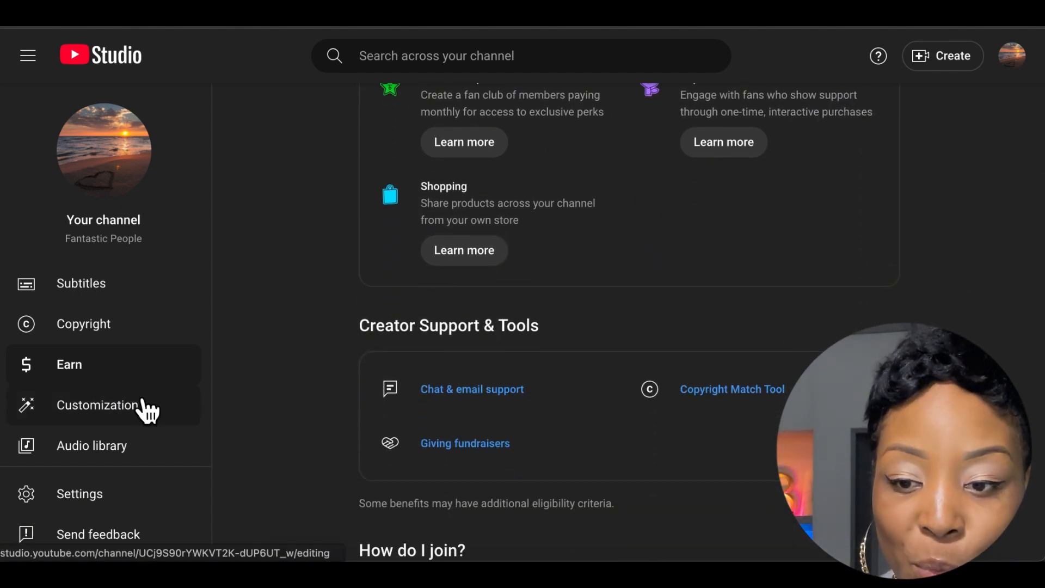
- Review the channel customization profile, from the banner image and picture down to the channel URL and links
left_click(115, 422)
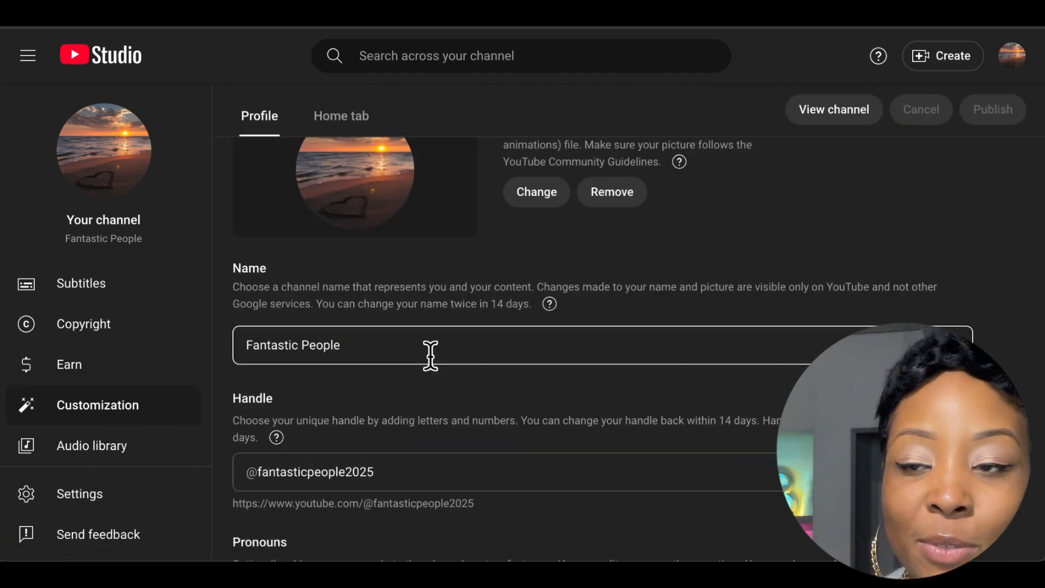
scroll(430, 356, "up", 6)
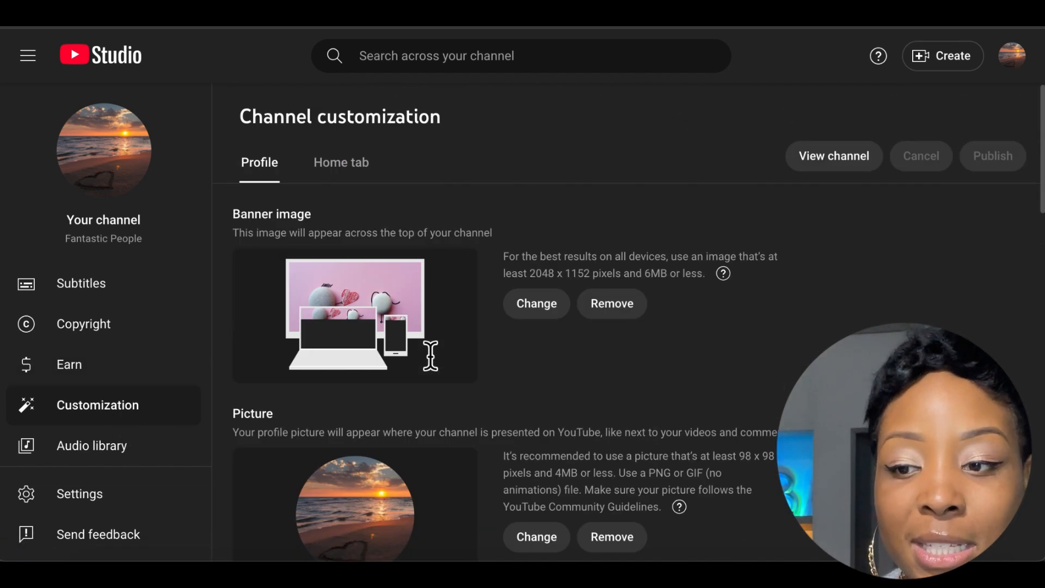
scroll(470, 318, "down", 10)
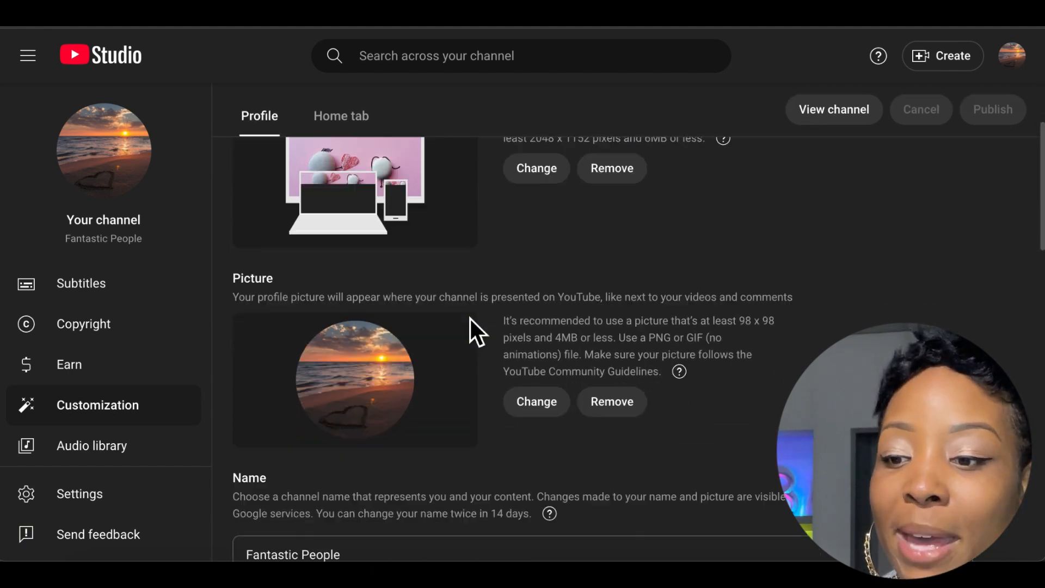
scroll(470, 318, "down", 8)
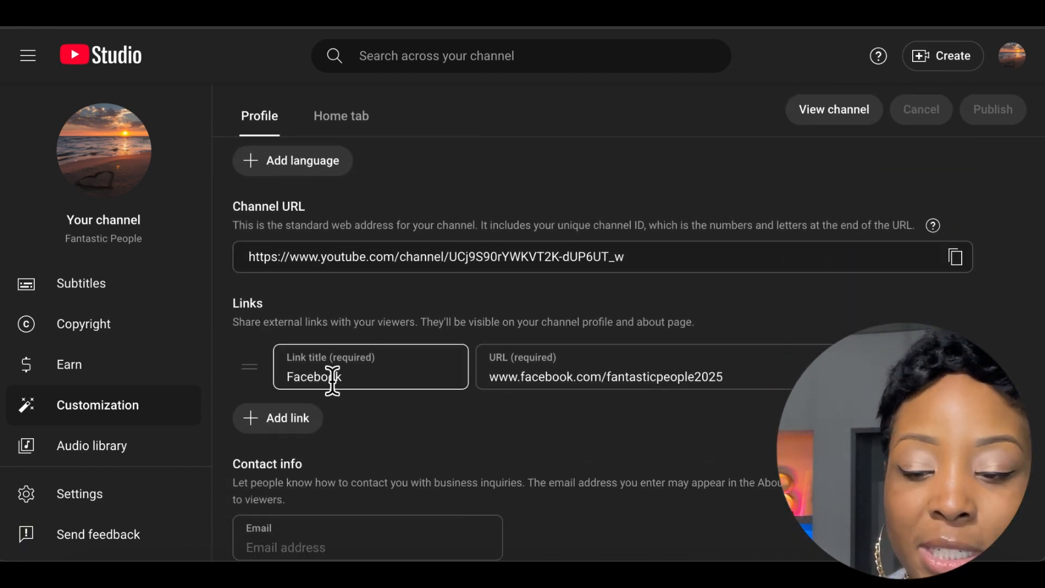
- Browse the music tracks offered in the audio library down to the end of the list
left_click(111, 472)
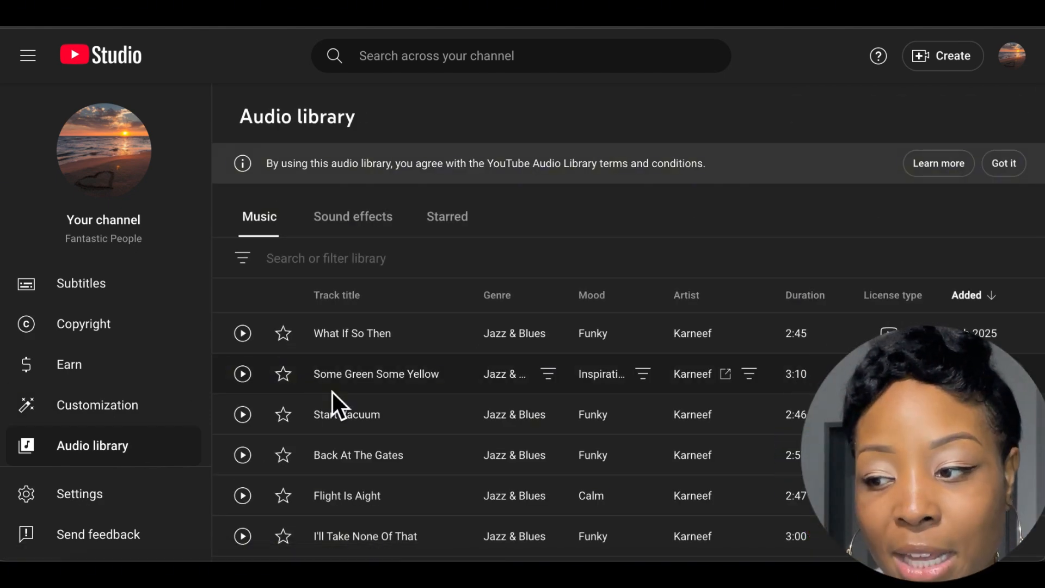
scroll(332, 393, "down", 8)
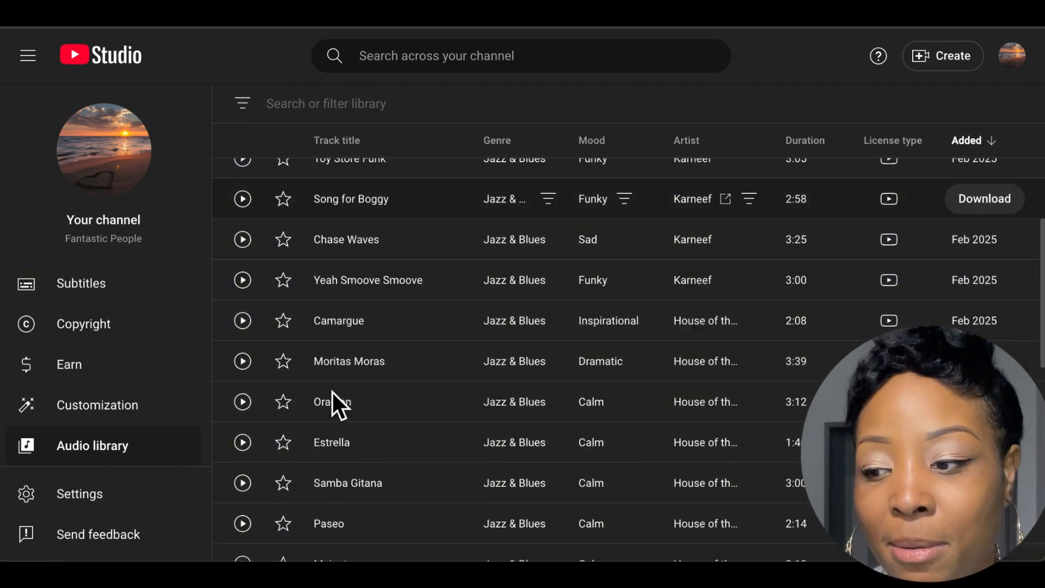
scroll(332, 393, "down", 10)
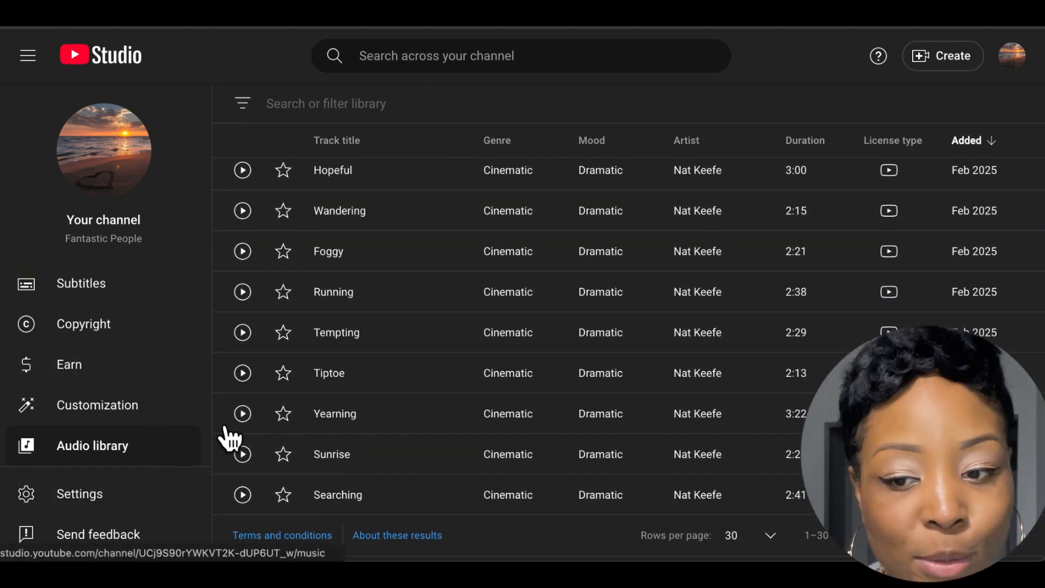
- Open the channel settings and check the currency choice under the general default units
left_click(67, 496)
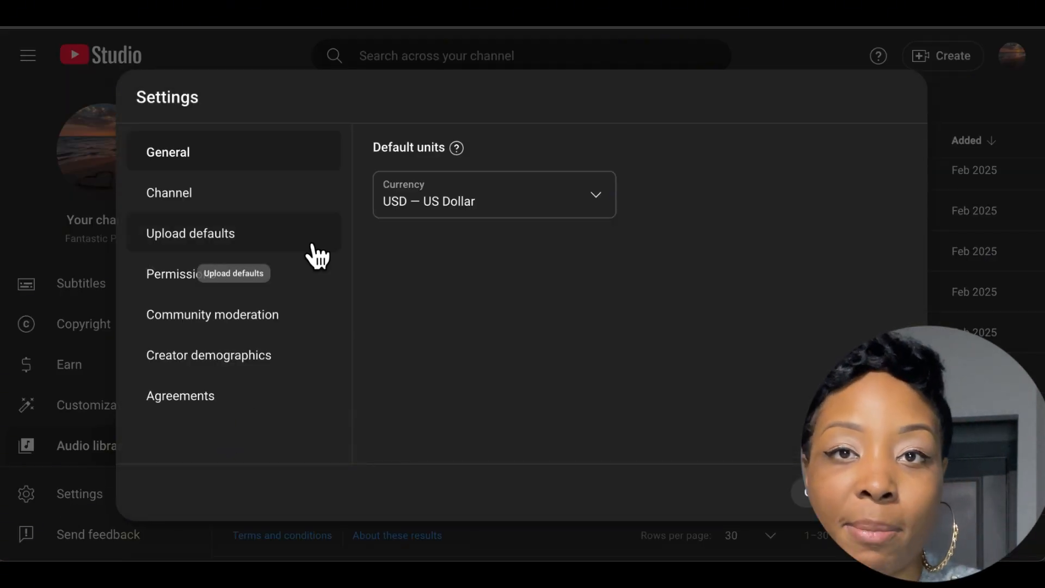
left_click(522, 210)
left_click(677, 272)
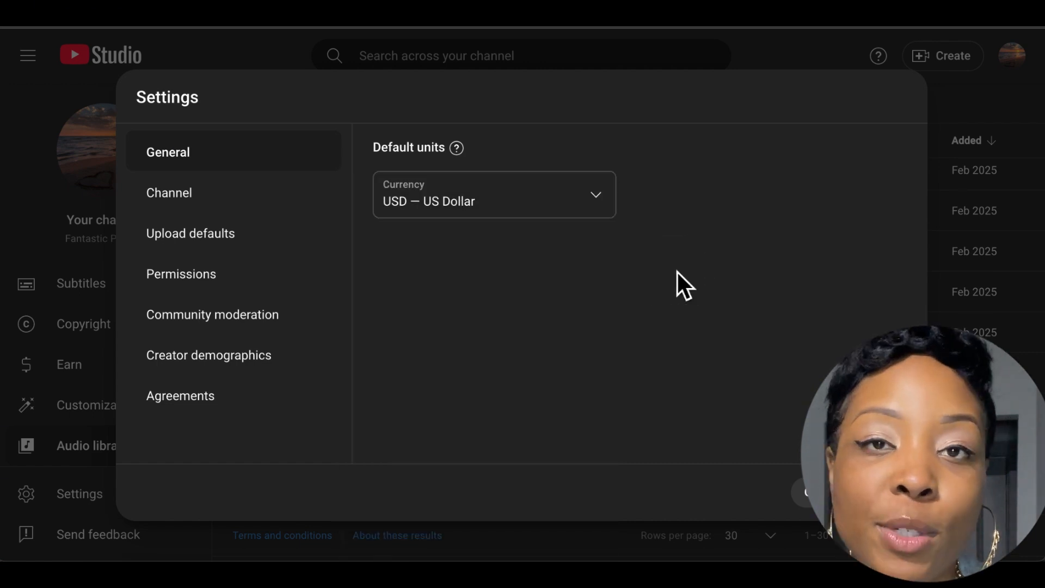
- View the channel's basic info settings, checking the country of residence and keywords fields
left_click(244, 209)
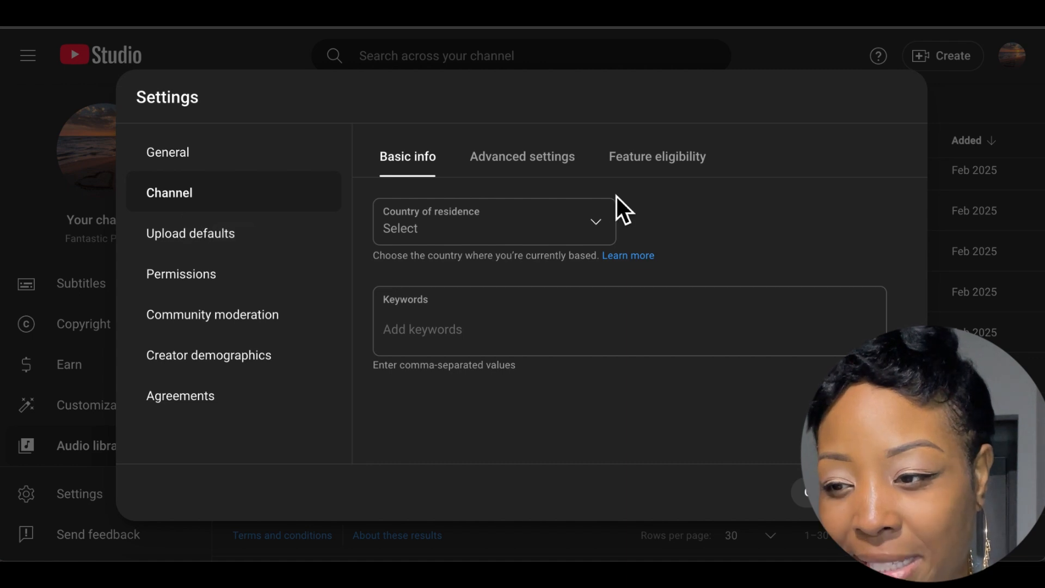
left_click(553, 238)
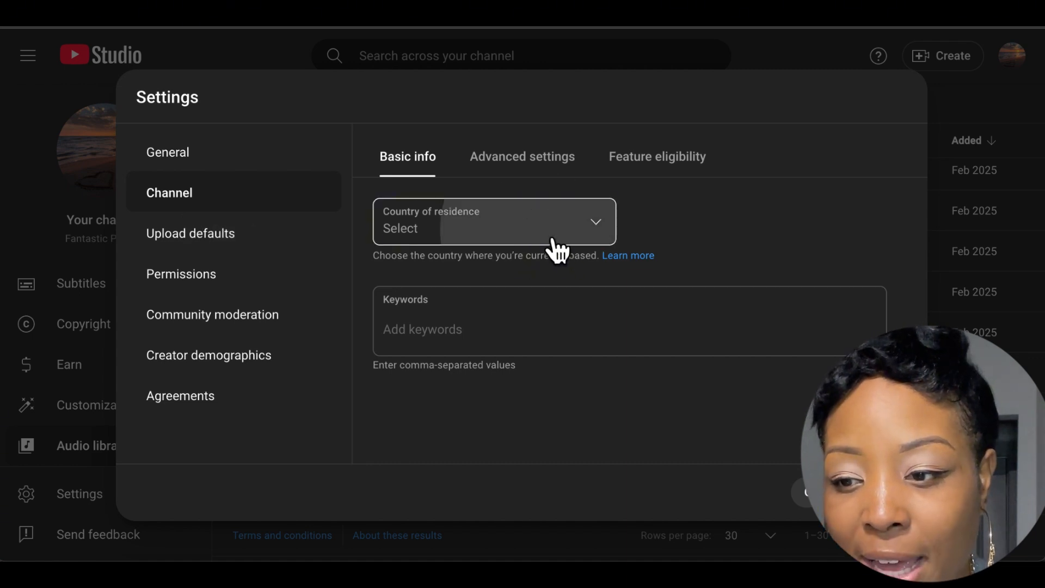
left_click(667, 212)
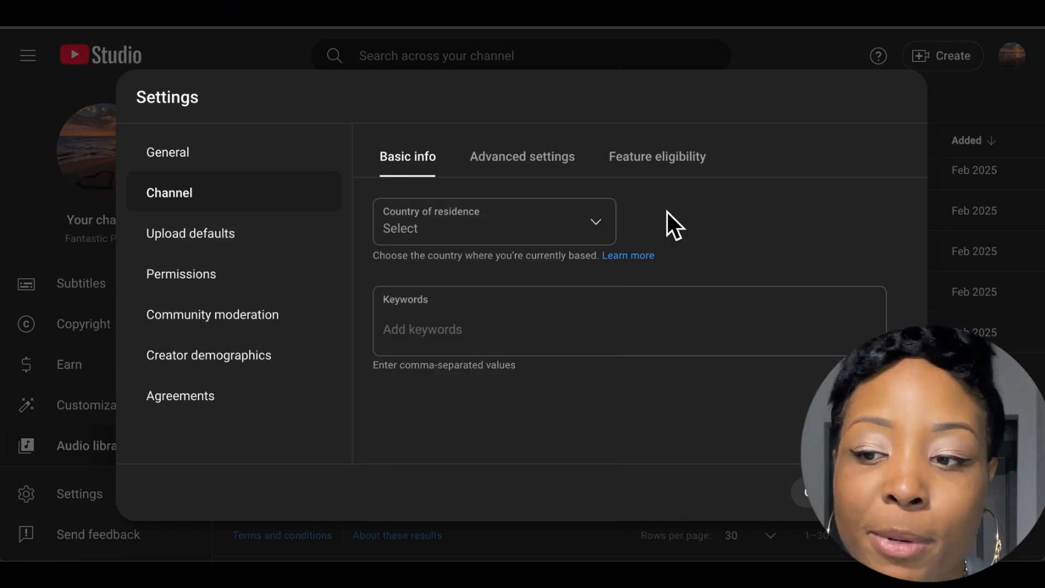
left_click(454, 332)
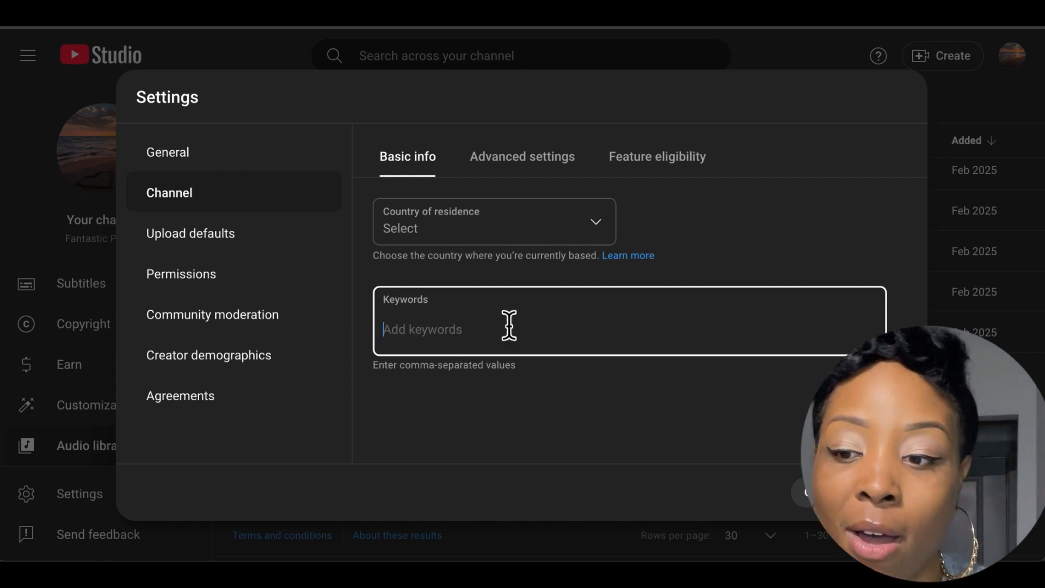
- Look through the channel's advanced settings, from the made-for-kids audience choices down to third-party training and other settings
left_click(521, 166)
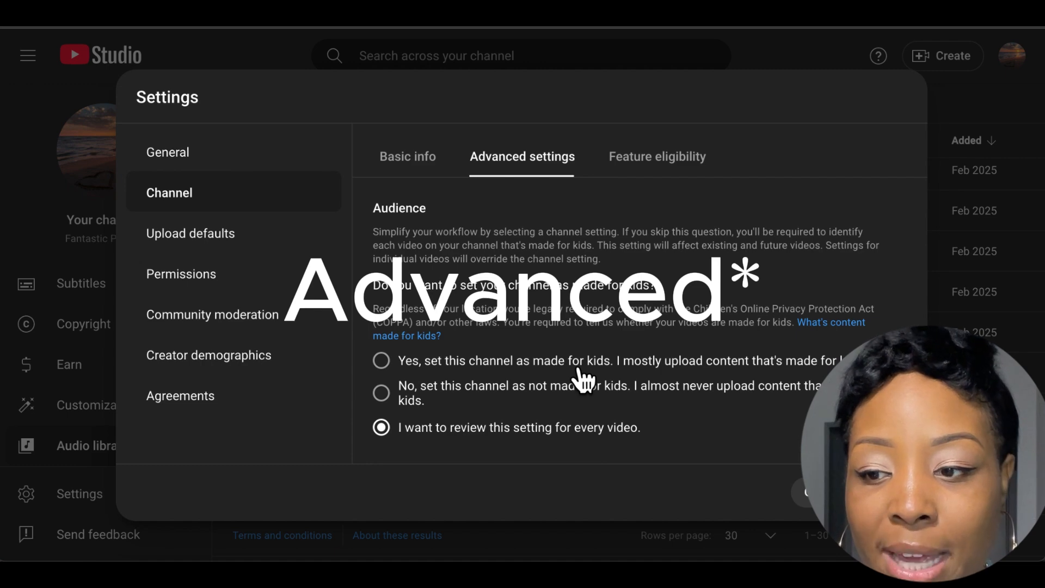
scroll(584, 379, "down", 1)
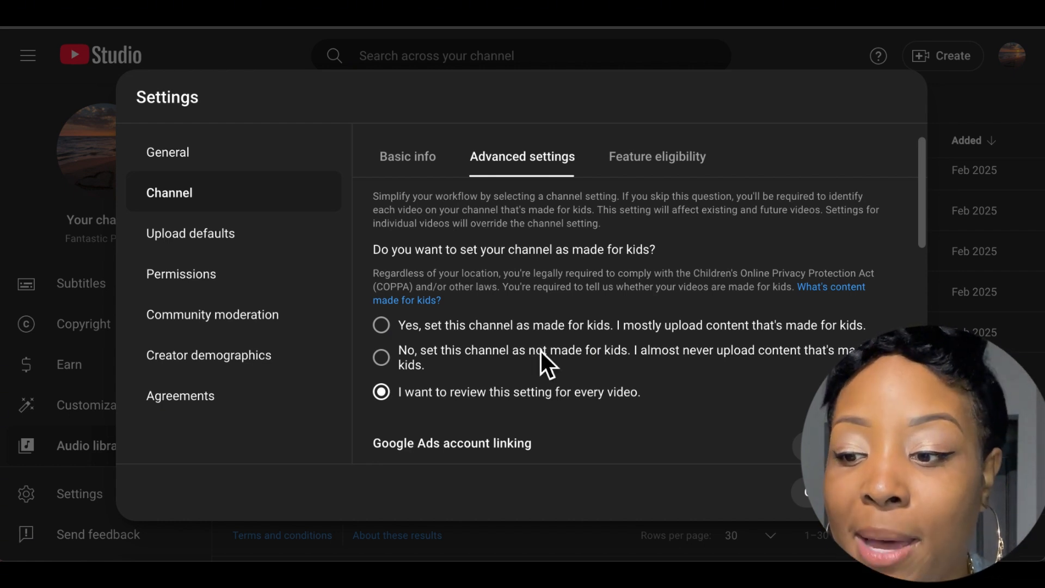
scroll(635, 417, "down", 1)
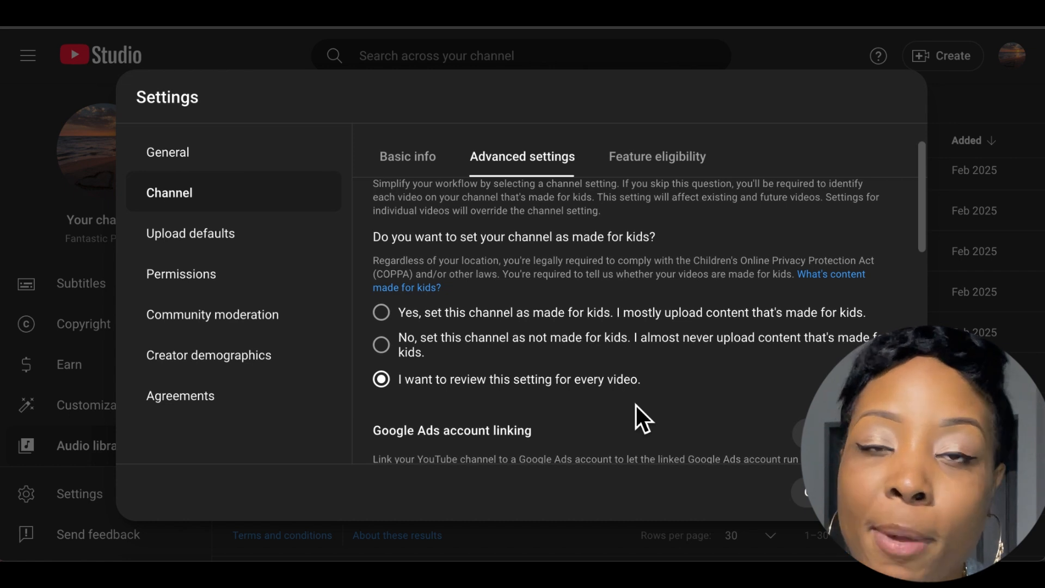
scroll(636, 405, "up", 1)
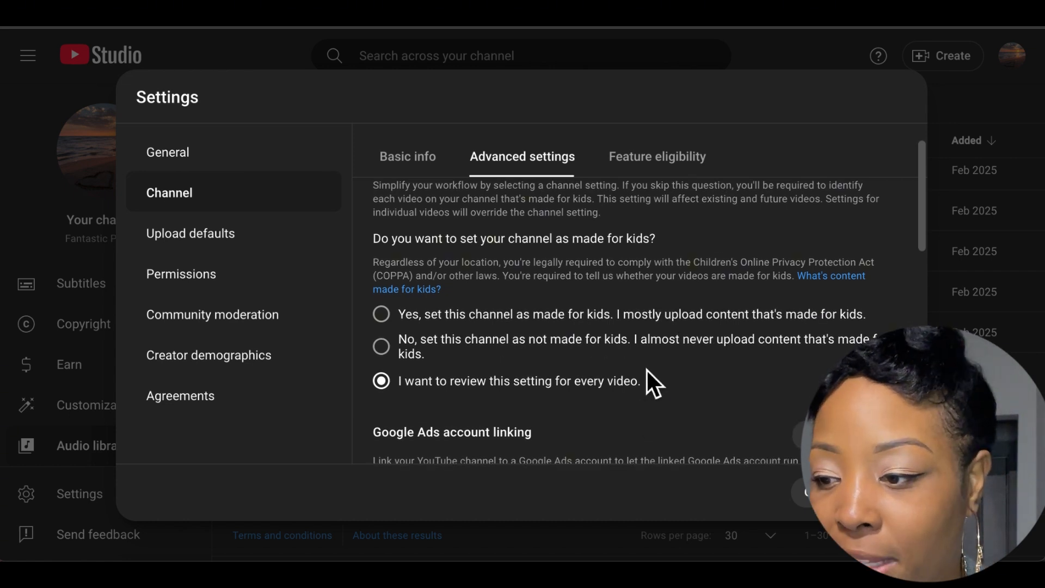
scroll(646, 370, "down", 4)
scroll(647, 370, "down", 5)
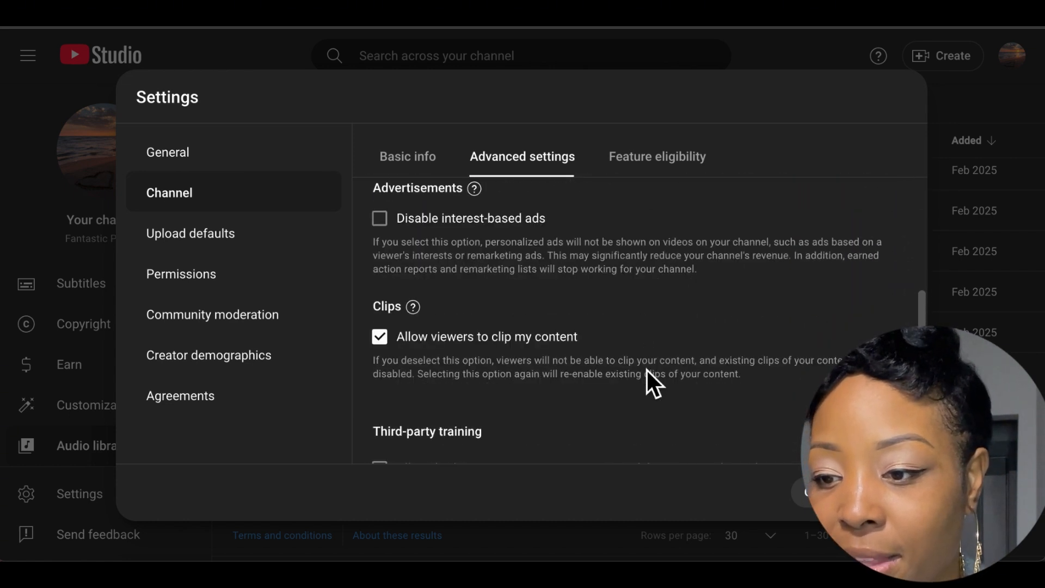
scroll(646, 370, "down", 2)
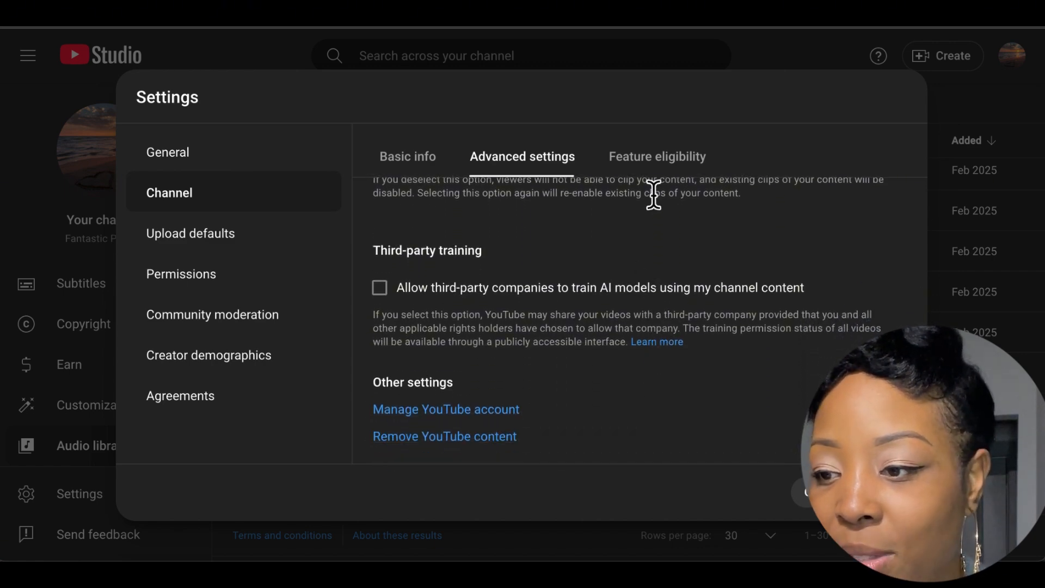
- Set the channel's audience as not made for kids
scroll(637, 320, "up", 3)
scroll(636, 320, "up", 4)
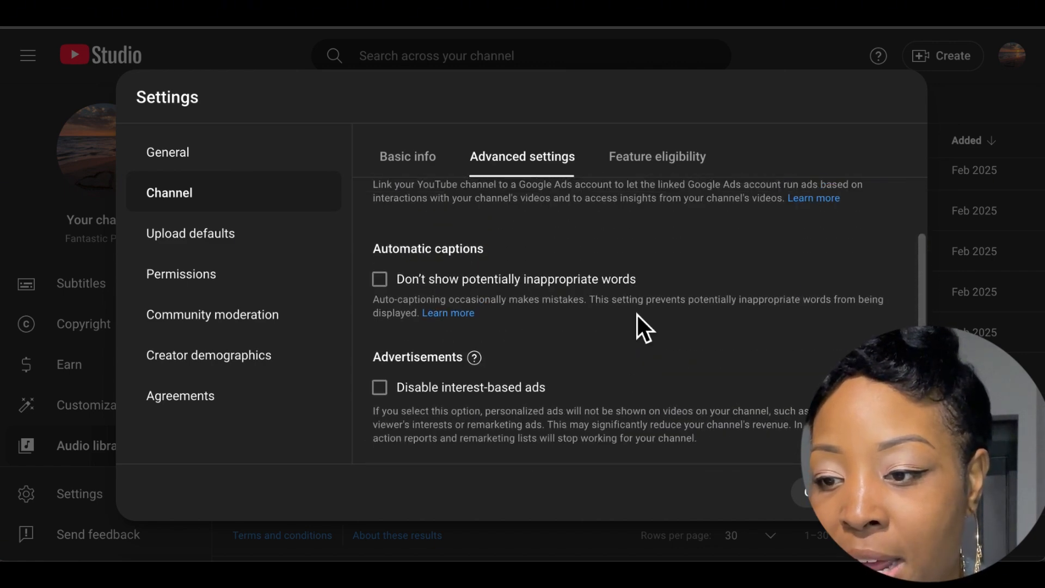
scroll(638, 315, "up", 5)
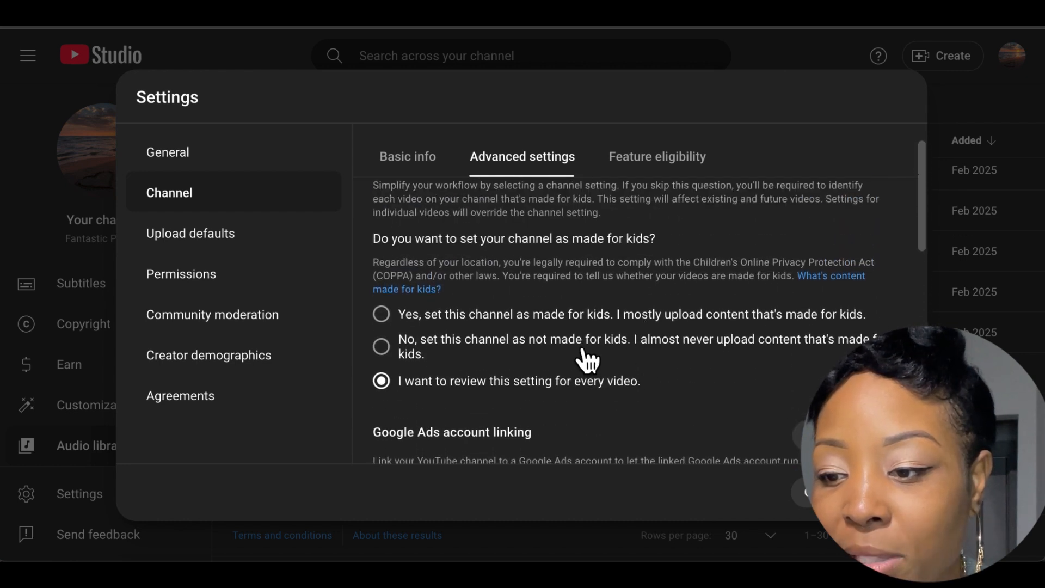
left_click(392, 356)
- Review the Google Ads linking, automatic captions, advertisements, clips and third-party AI training options for the channel
scroll(599, 396, "down", 3)
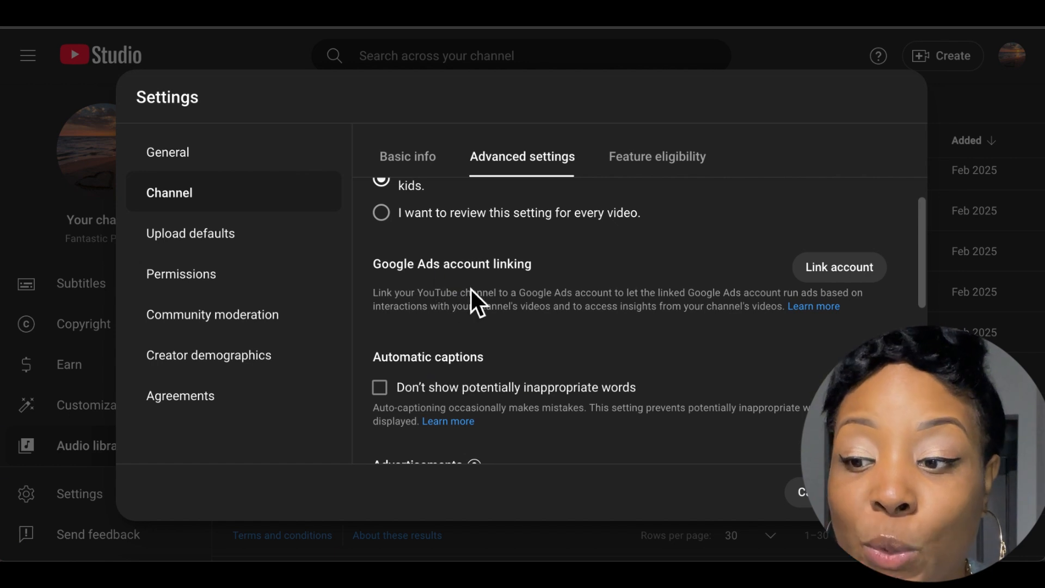
scroll(550, 285, "down", 2)
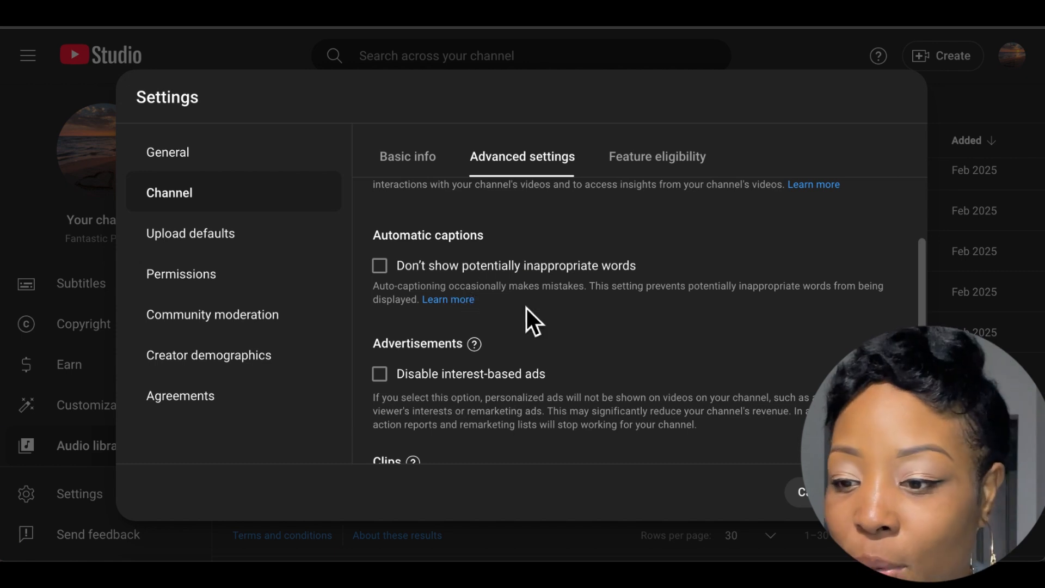
scroll(589, 341, "down", 2)
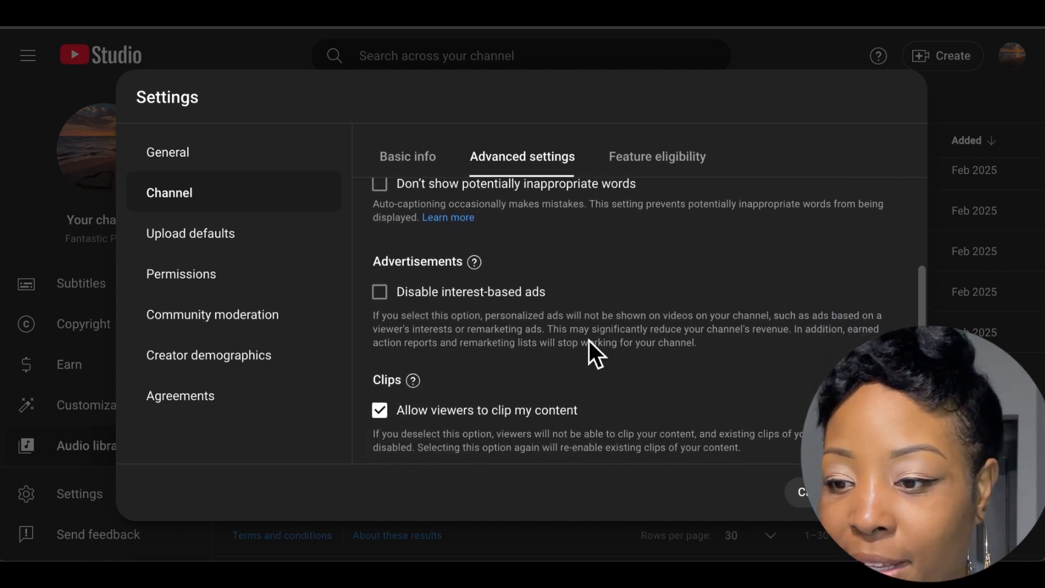
scroll(589, 342, "down", 2)
scroll(589, 345, "up", 1)
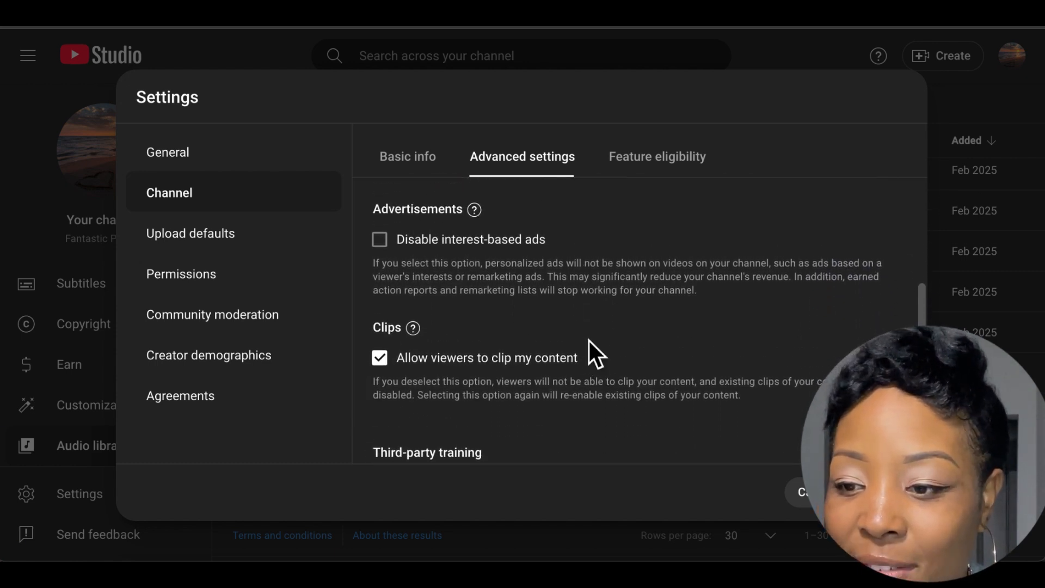
scroll(589, 341, "down", 2)
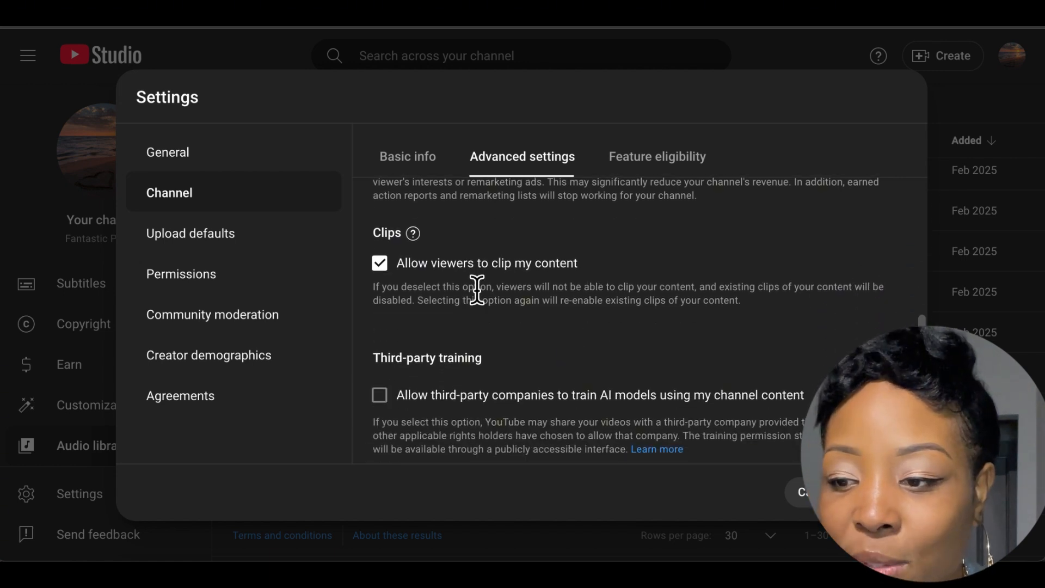
scroll(582, 299, "down", 2)
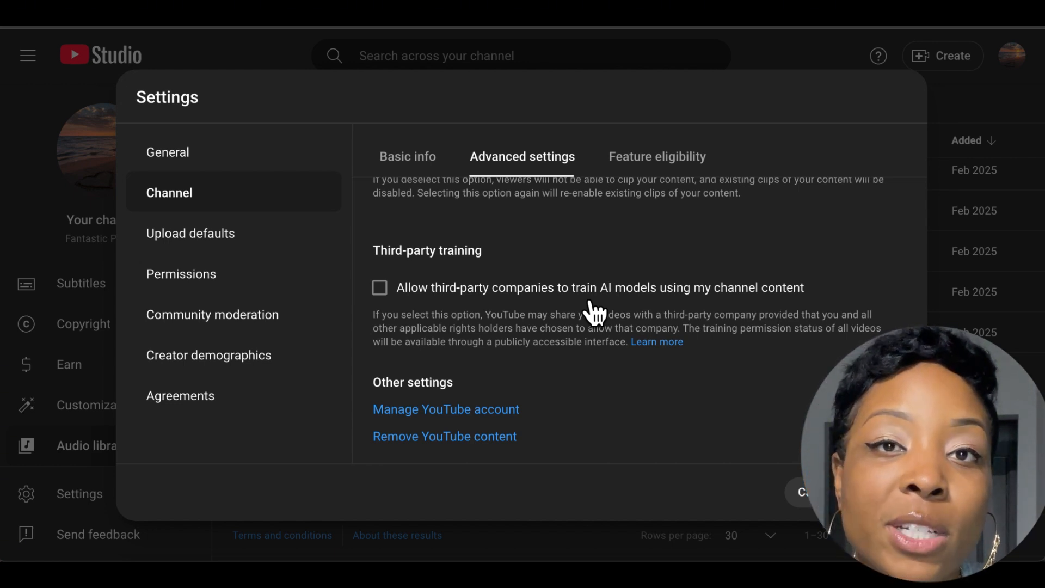
- View the channel's feature eligibility and expand the intermediate features to read their benefits and requirements
left_click(679, 163)
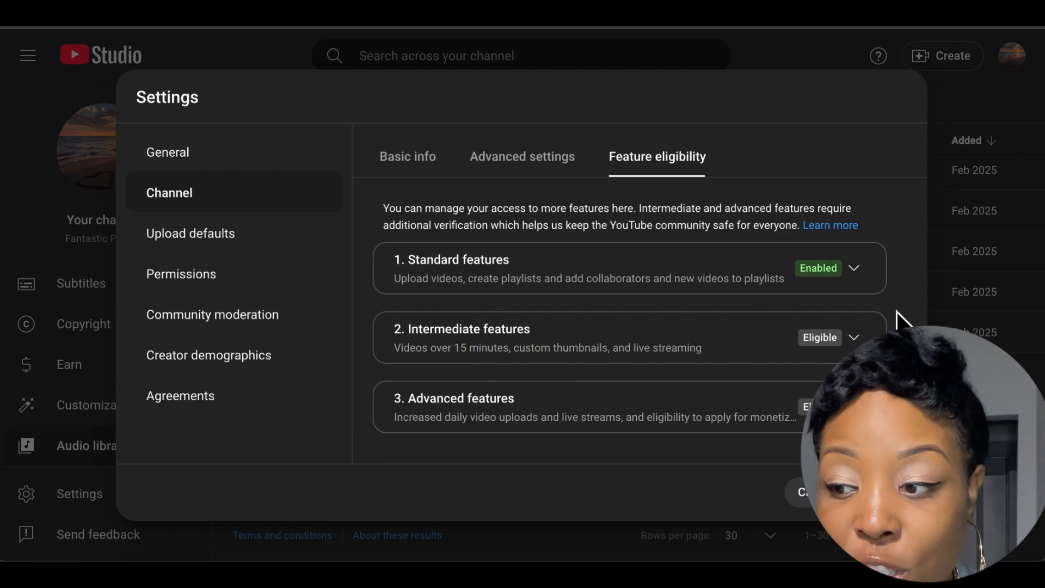
left_click(854, 338)
scroll(858, 341, "down", 2)
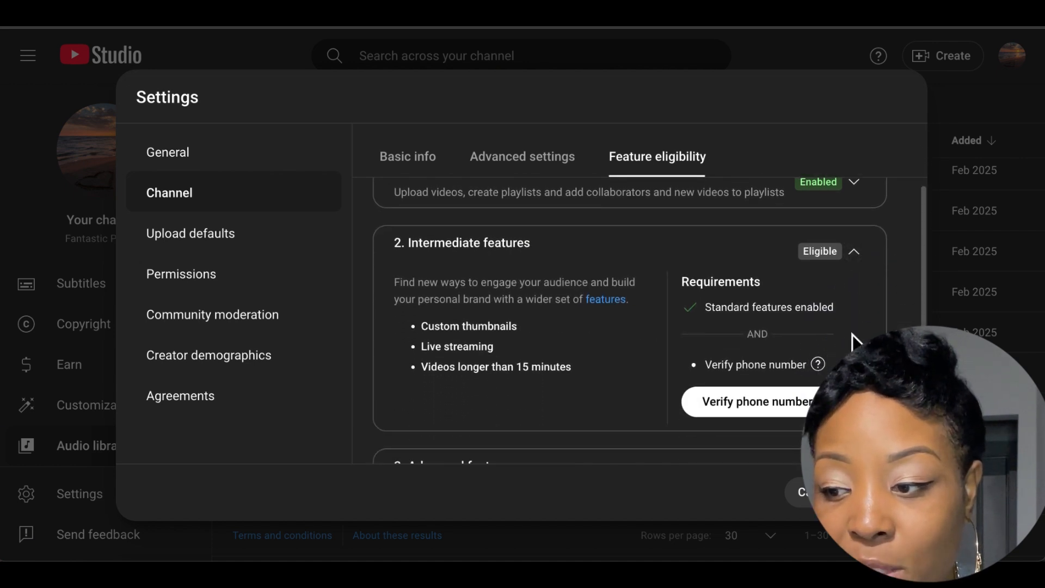
scroll(629, 321, "down", 1)
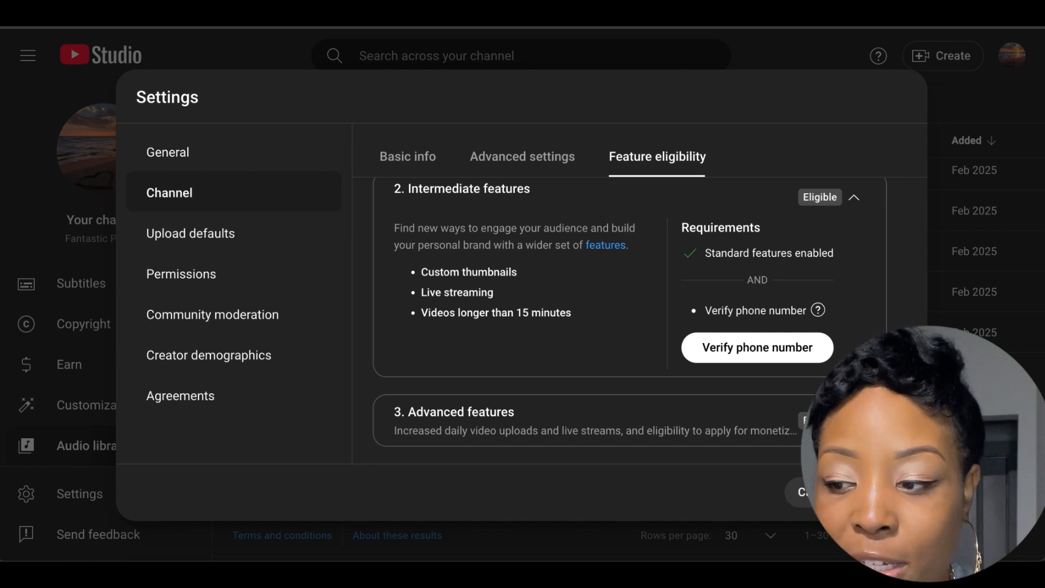
- Expand the advanced features and read their benefits and verification requirements
left_click(854, 420)
scroll(854, 420, "down", 2)
scroll(630, 321, "down", 3)
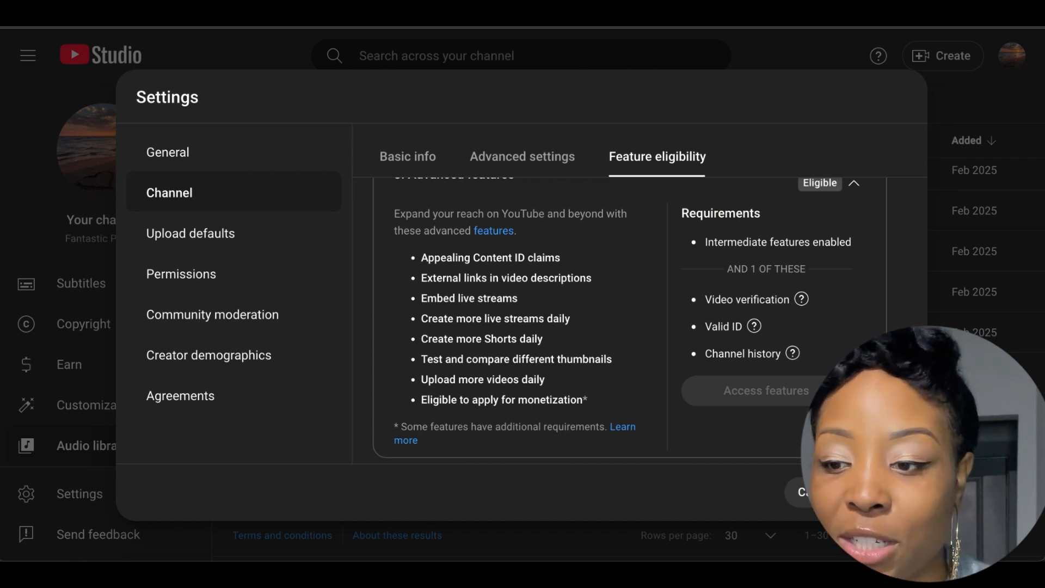
scroll(559, 302, "up", 7)
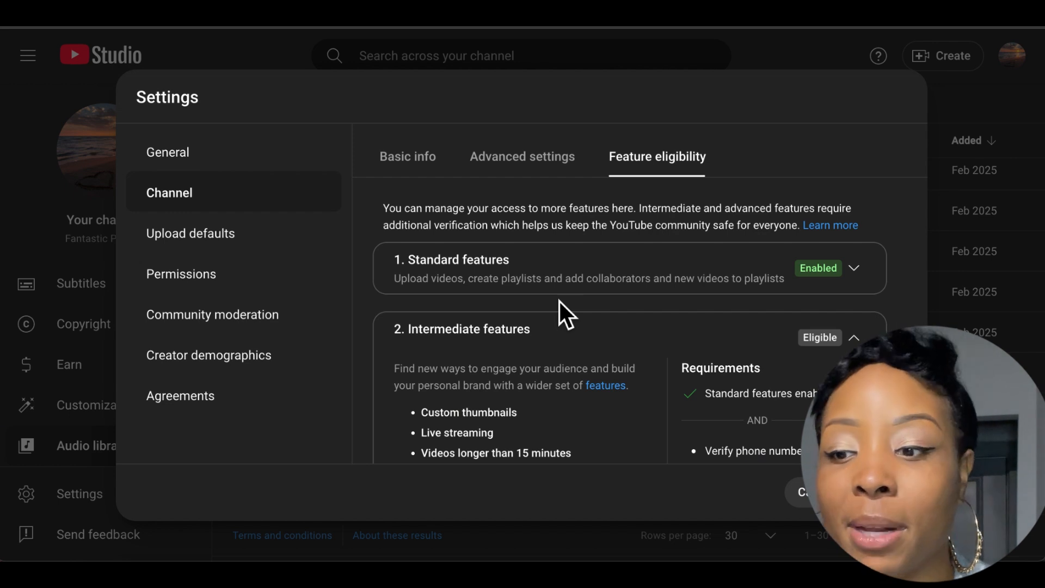
- View the upload defaults, covering the basic title and description fields and the advanced chapter, license and language options
left_click(242, 255)
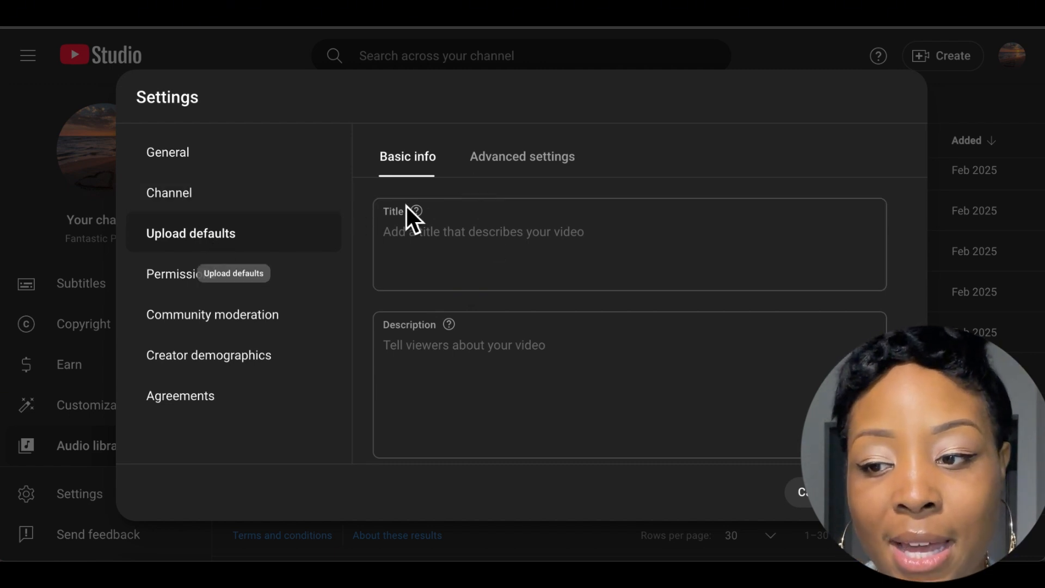
mouse_move(426, 215)
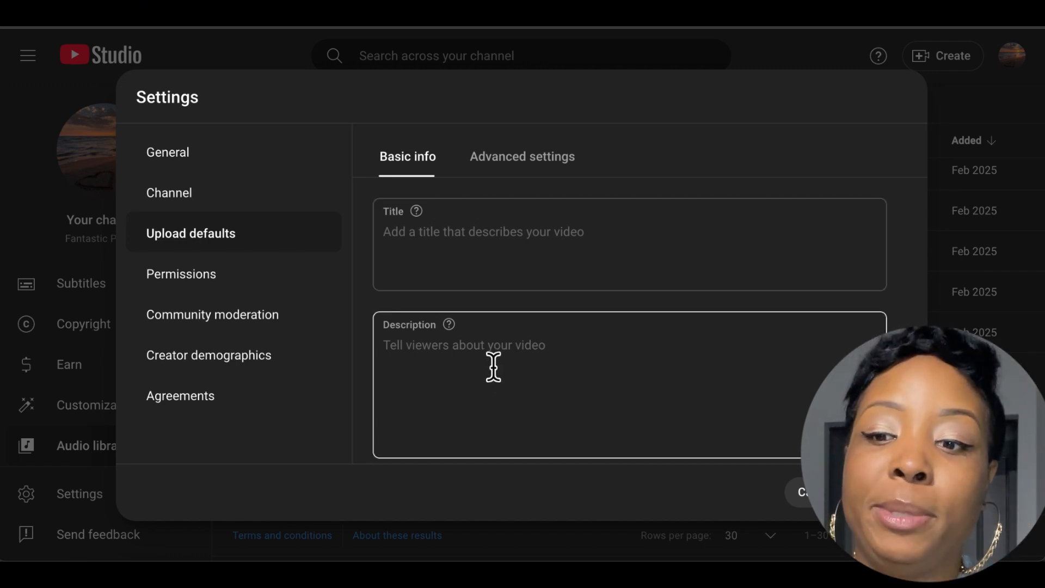
left_click(537, 166)
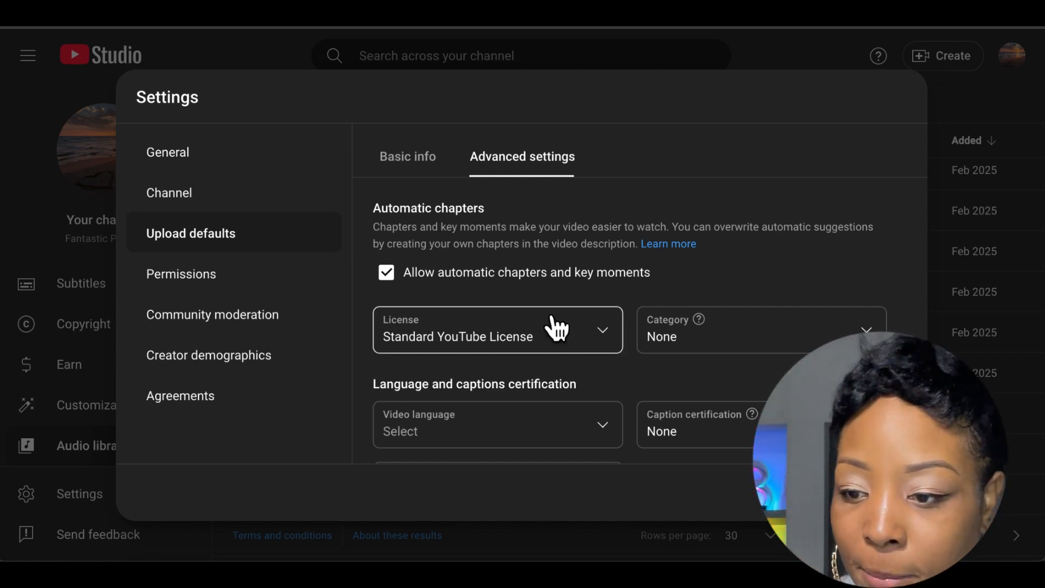
- Review the remaining advanced upload defaults for video language, caption certification, title and description language, and comments
scroll(544, 313, "down", 2)
scroll(550, 321, "up", 1)
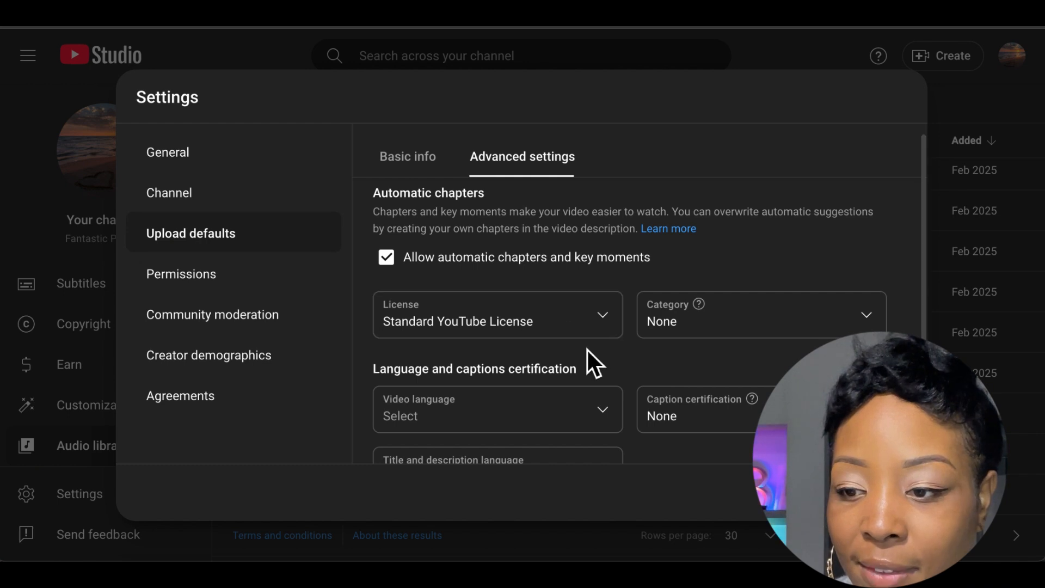
scroll(615, 349, "down", 4)
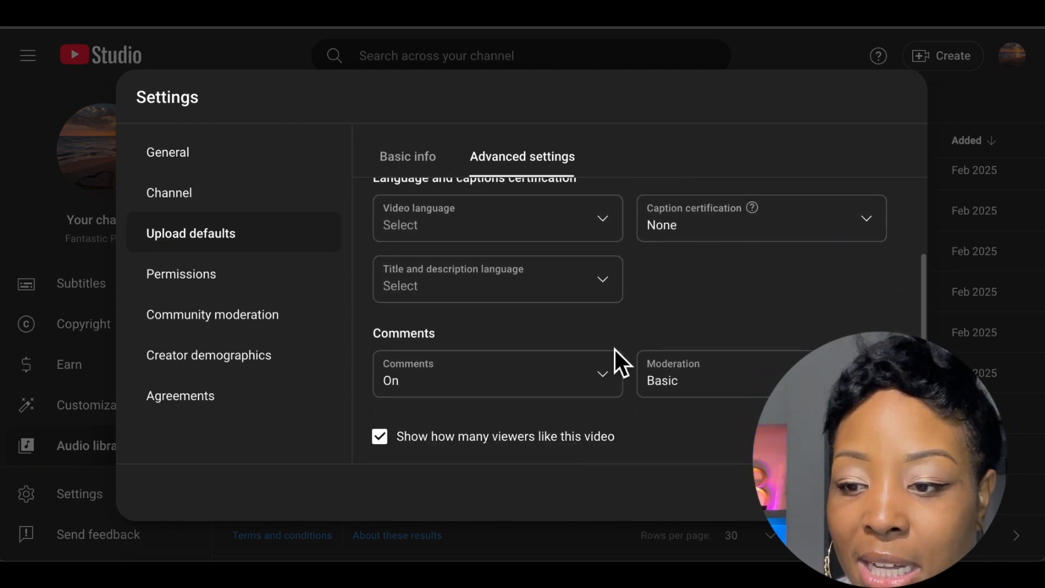
- View the channel permissions and examine the access roles offered when inviting a user, leaving the invitation without sending it
left_click(213, 282)
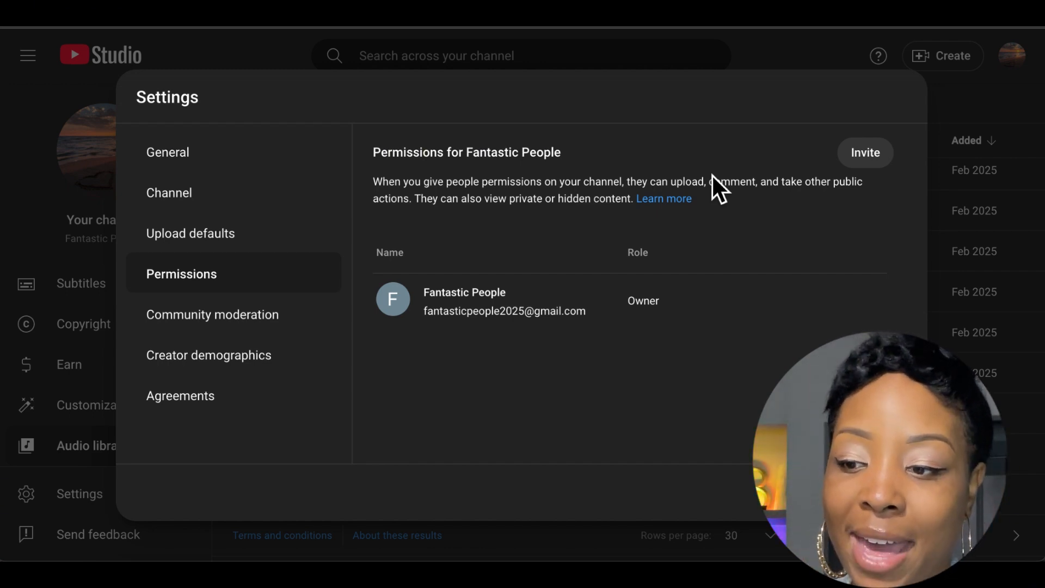
left_click(865, 163)
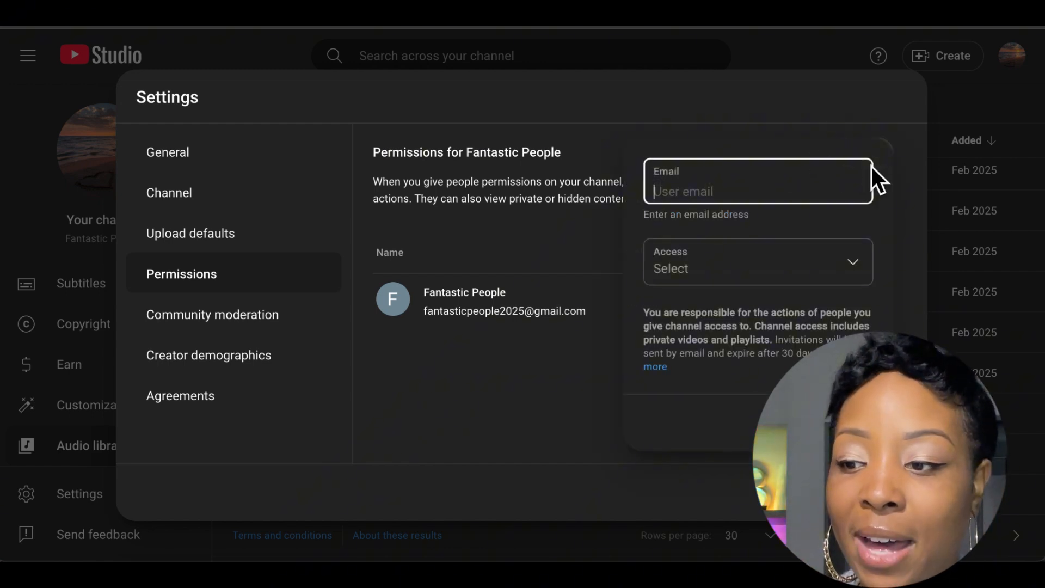
left_click(793, 291)
scroll(800, 319, "down", 1)
scroll(756, 354, "down", 2)
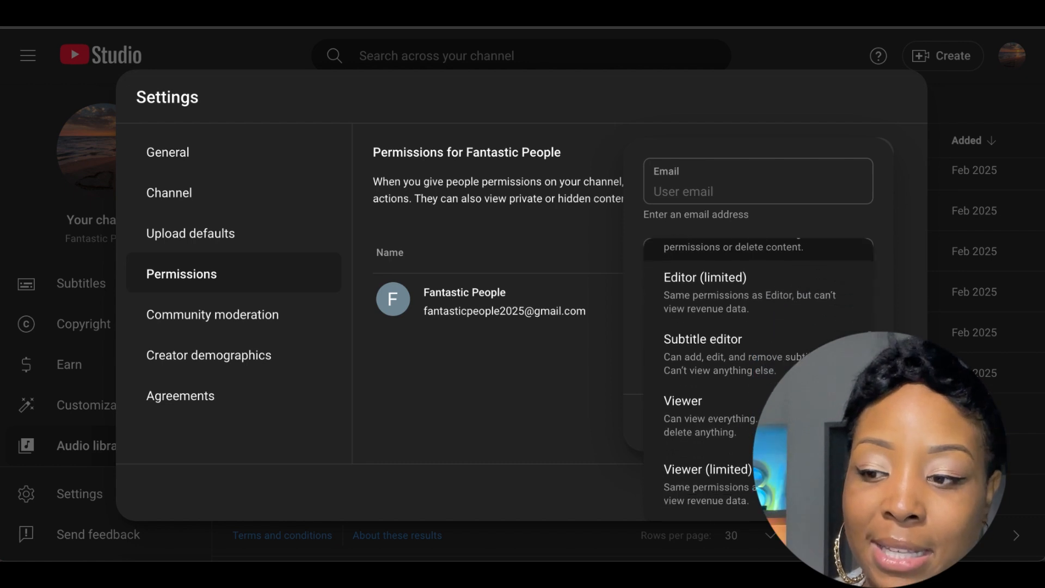
scroll(756, 353, "up", 3)
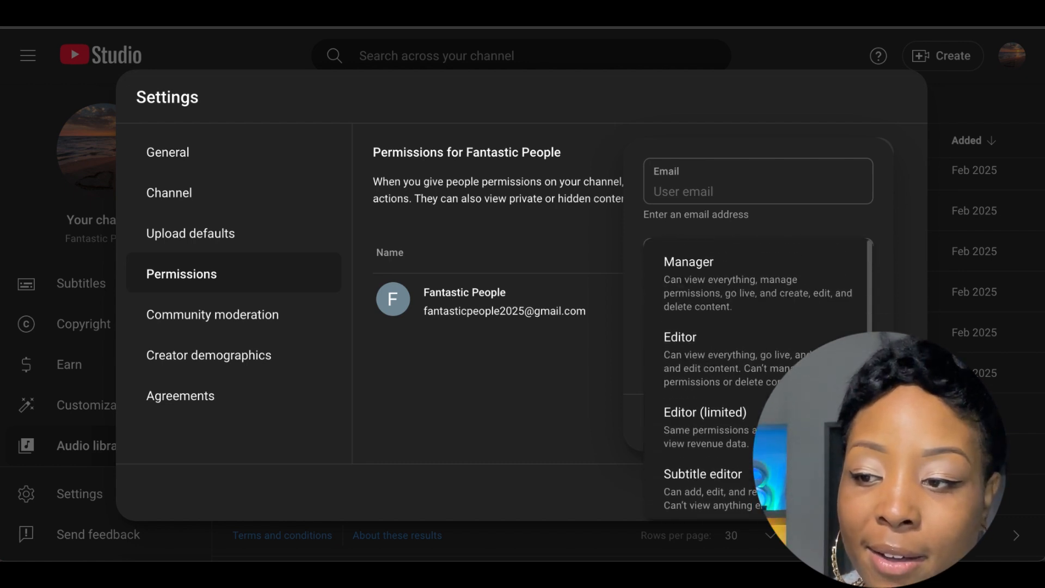
left_click(763, 191)
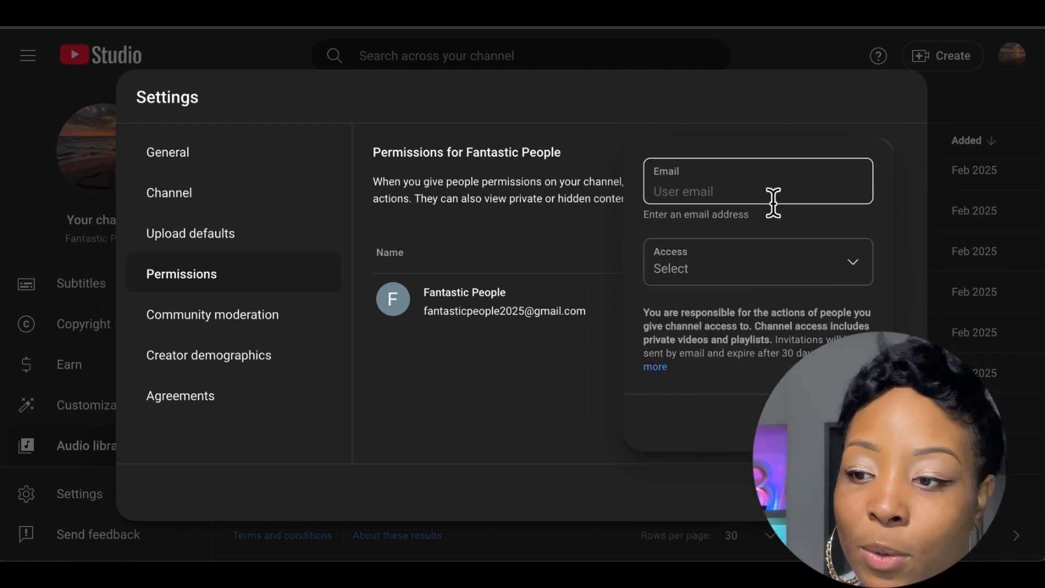
left_click(534, 406)
left_click(861, 152)
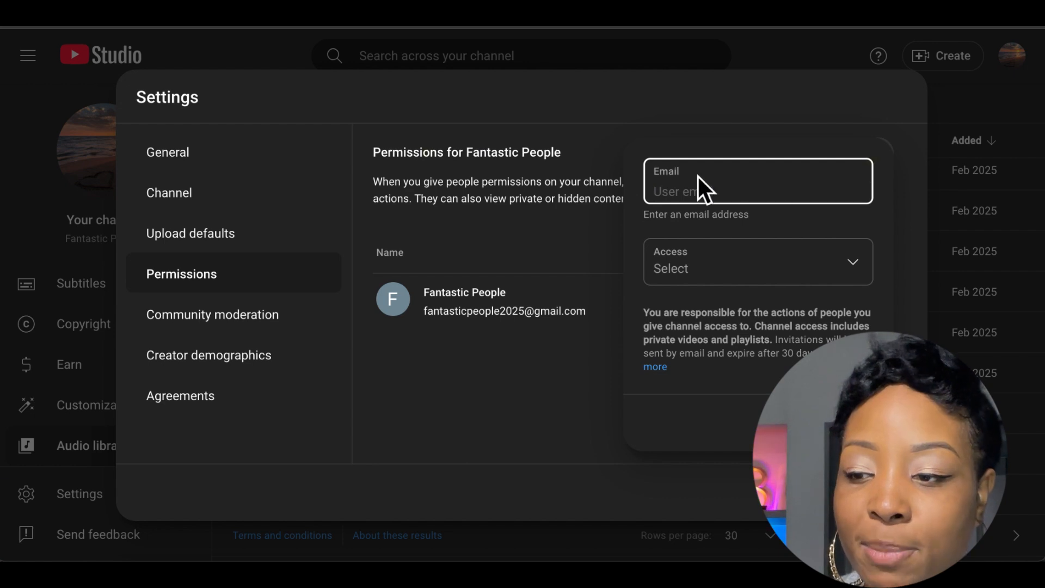
left_click(870, 277)
scroll(849, 305, "down", 3)
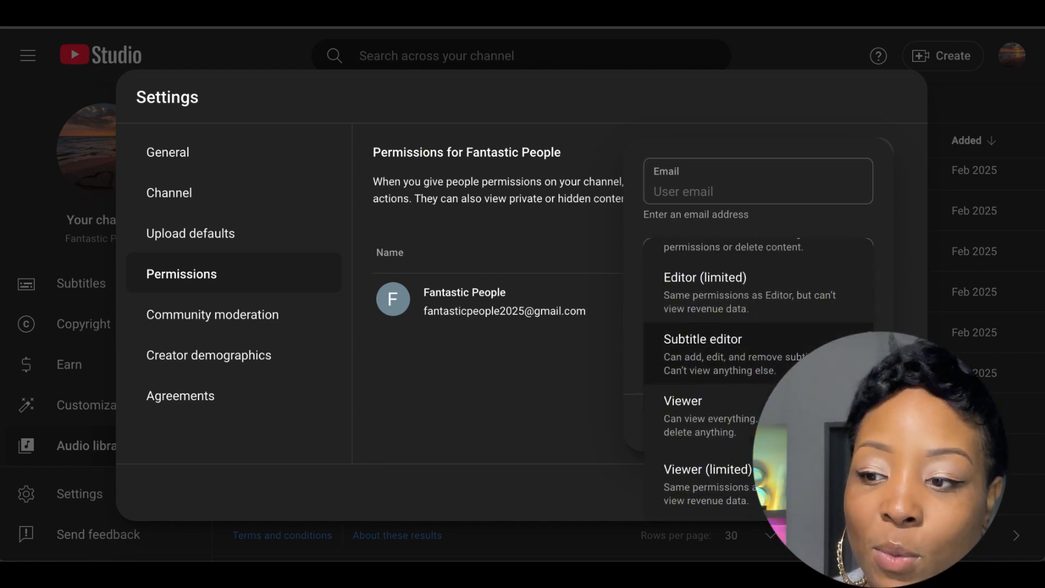
left_click(523, 405)
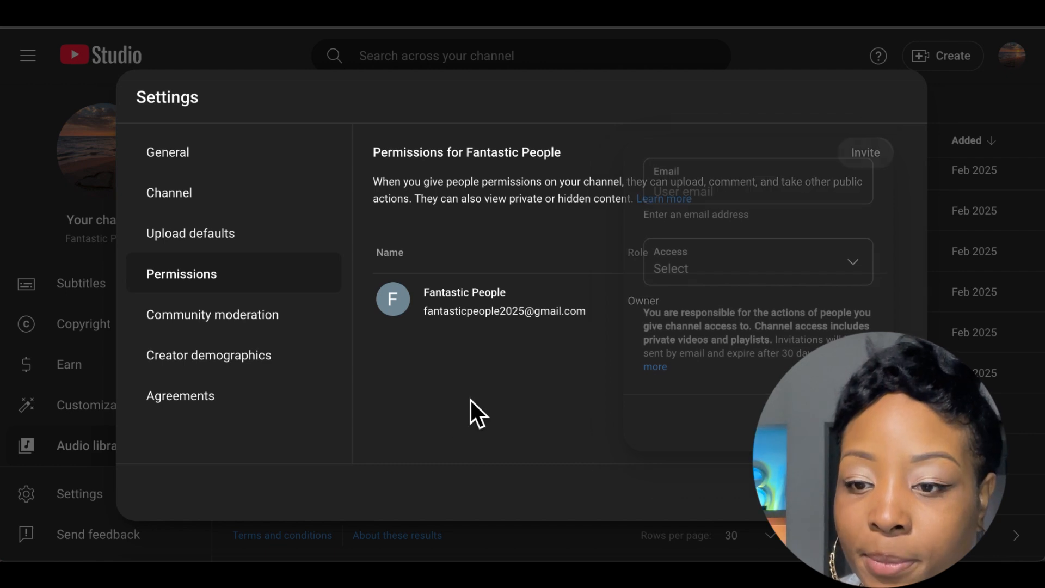
- Open the community moderation settings, dismiss the managing moderators tip and review the moderator, approved user and hidden user filters
left_click(245, 319)
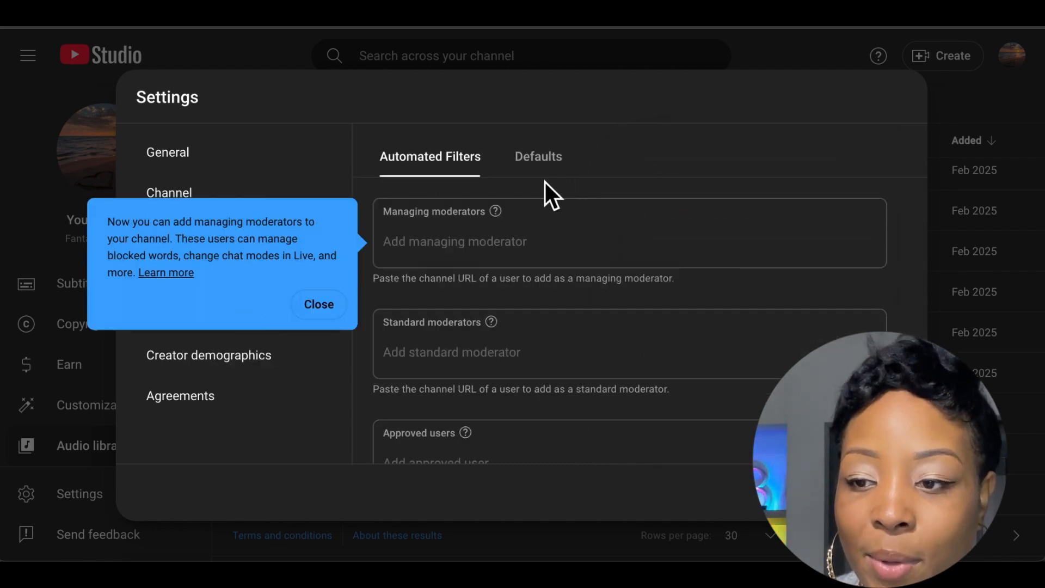
left_click(319, 305)
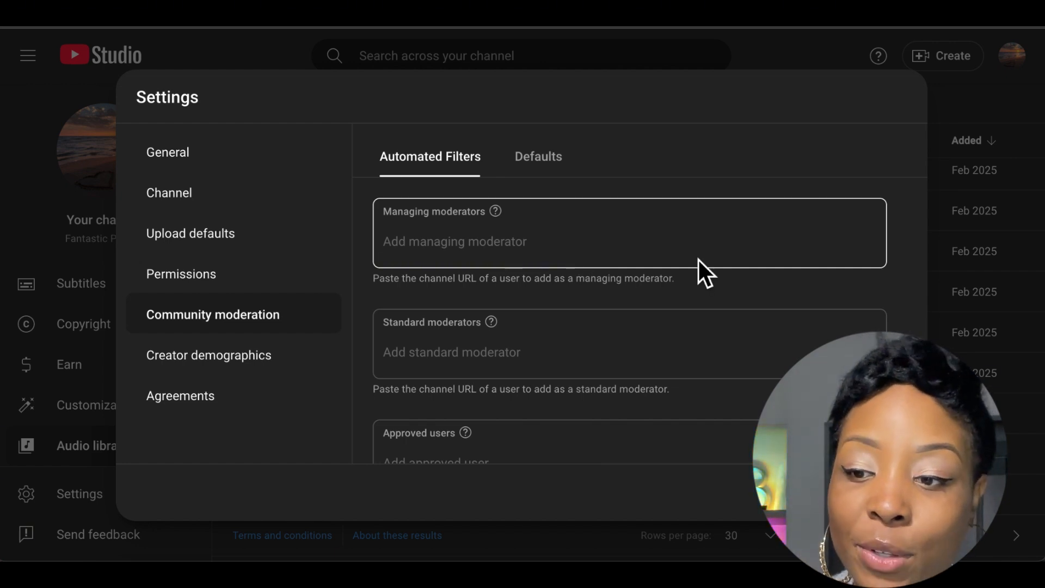
scroll(698, 260, "down", 2)
scroll(697, 259, "down", 3)
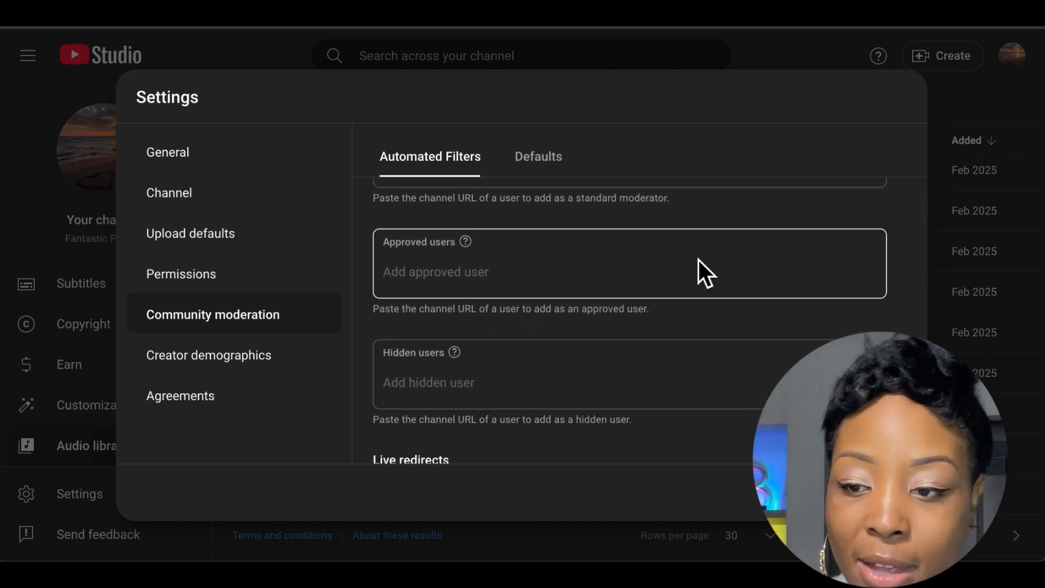
scroll(697, 260, "up", 4)
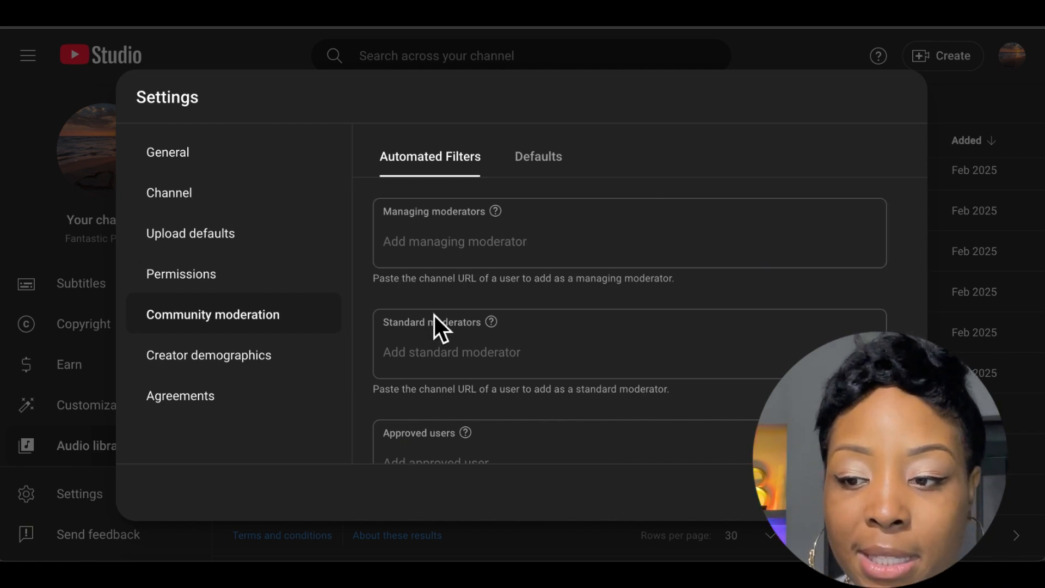
- Review the automated filters for live redirects, specific redirect channels, blocked words and link blocking
scroll(619, 341, "down", 3)
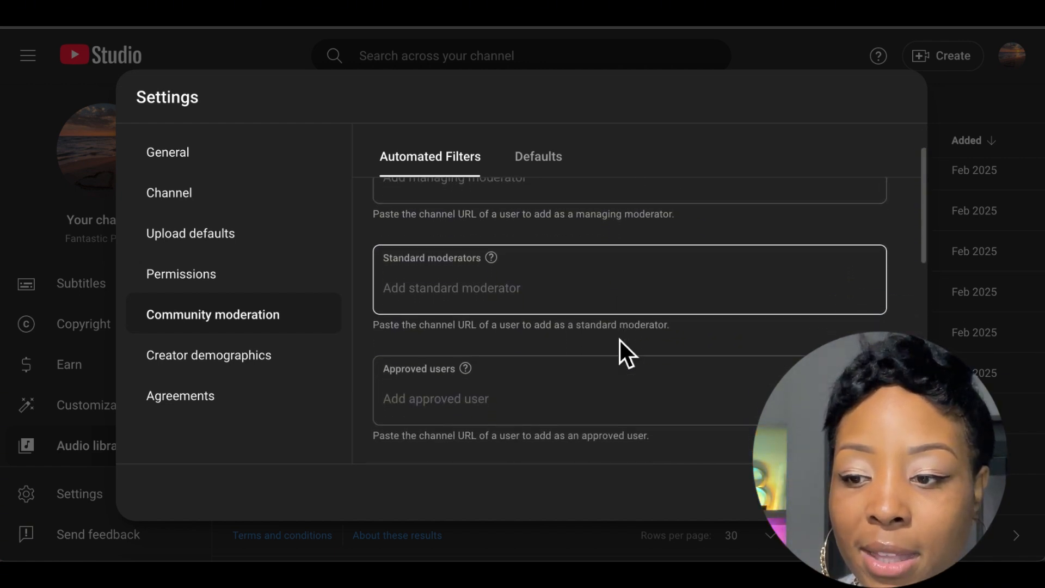
scroll(619, 340, "down", 4)
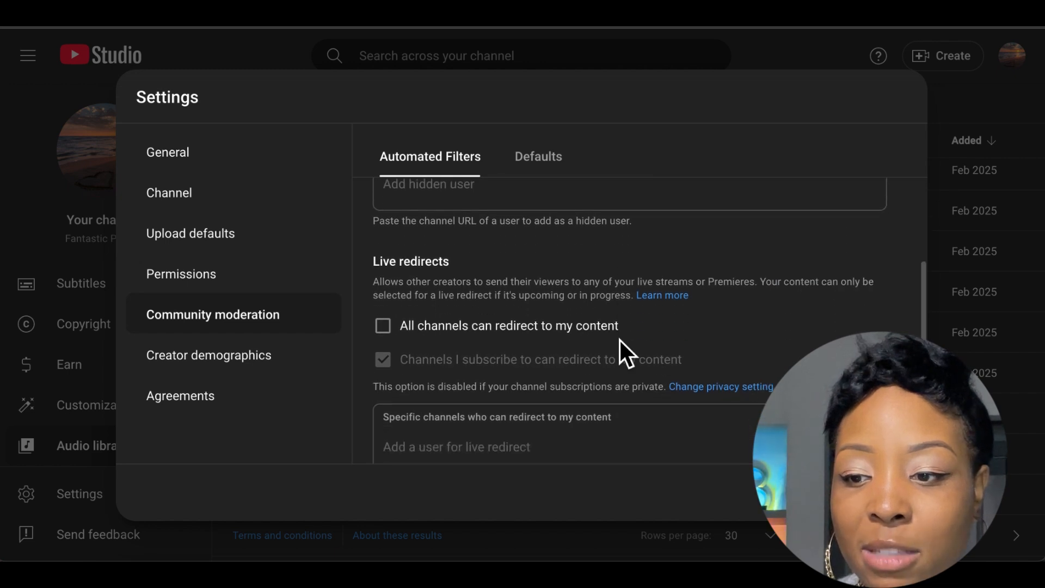
scroll(619, 340, "down", 3)
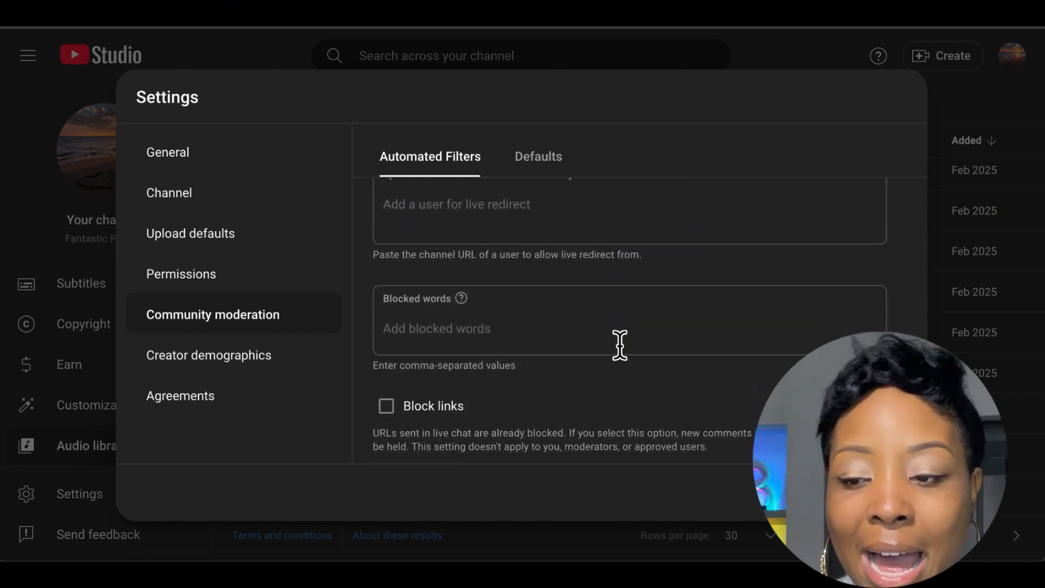
scroll(620, 345, "up", 3)
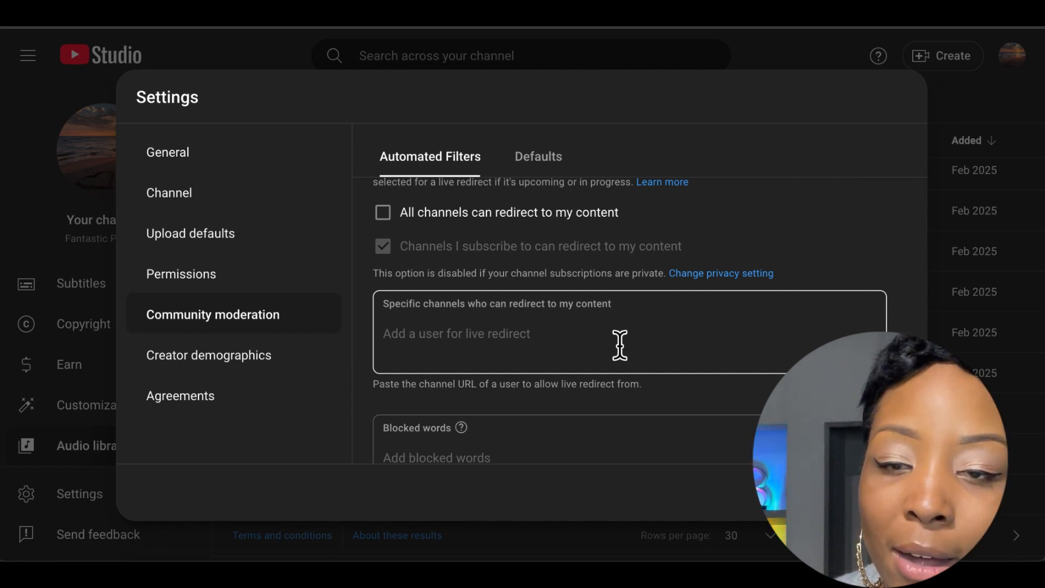
scroll(620, 345, "down", 3)
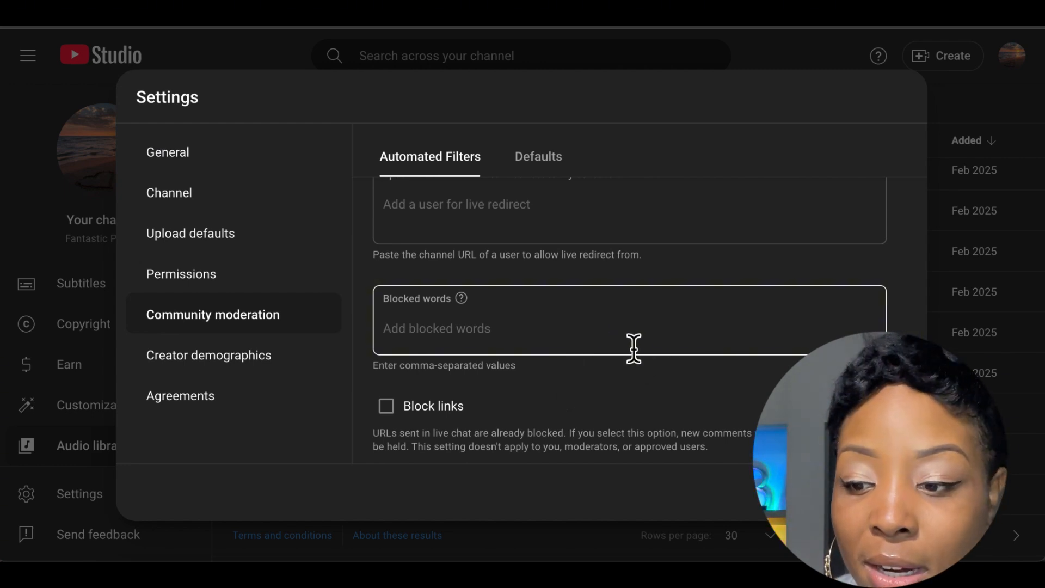
- Try out the Block links filter by switching it on and back off
left_click(400, 420)
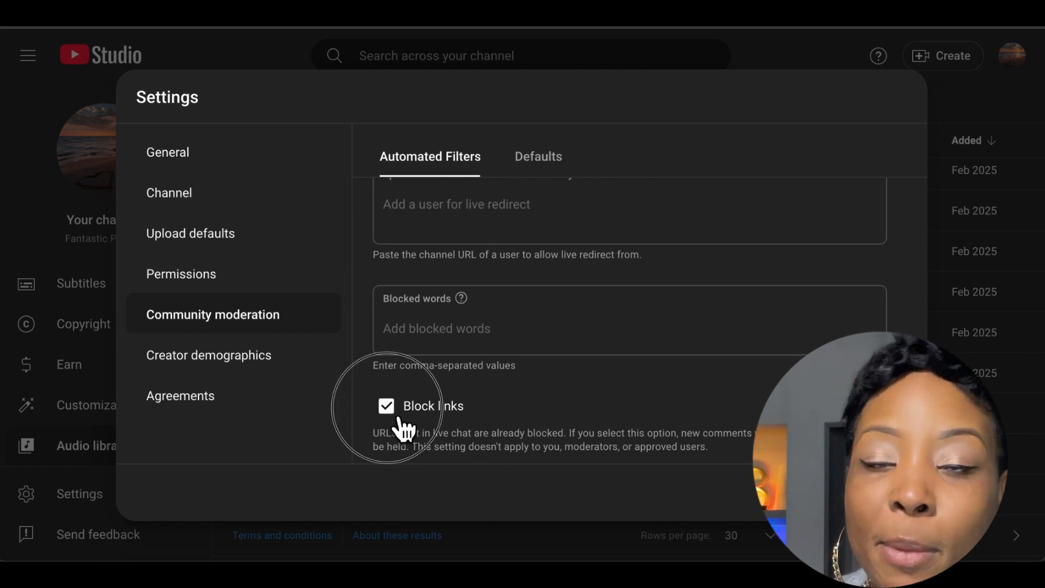
left_click(399, 418)
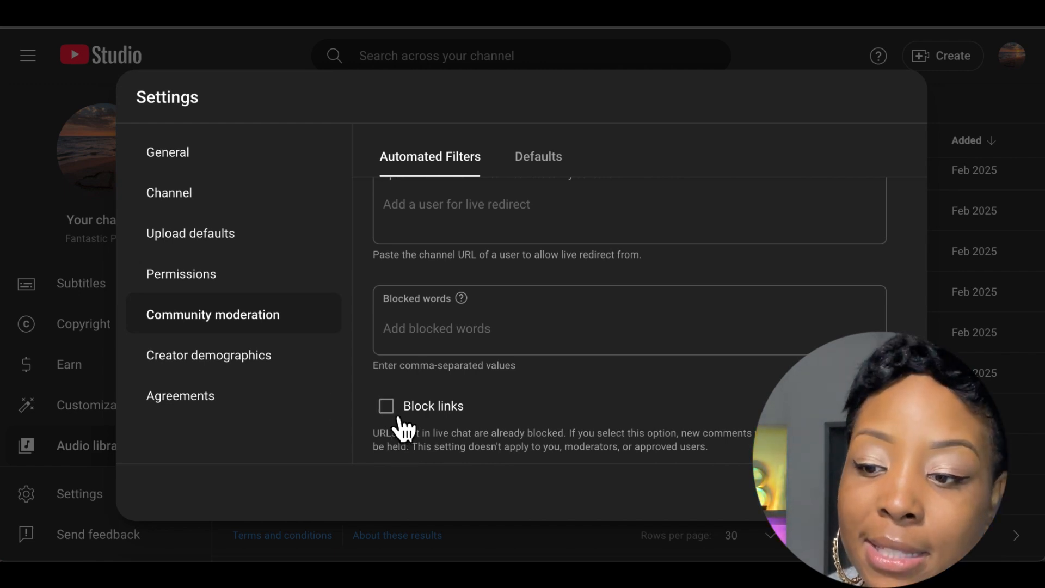
left_click(399, 425)
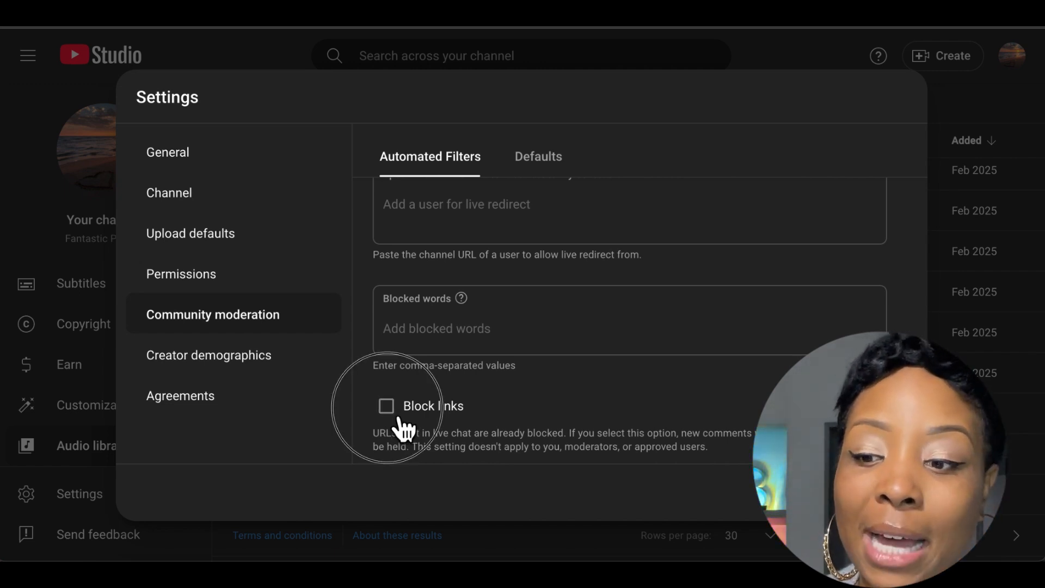
left_click(404, 422)
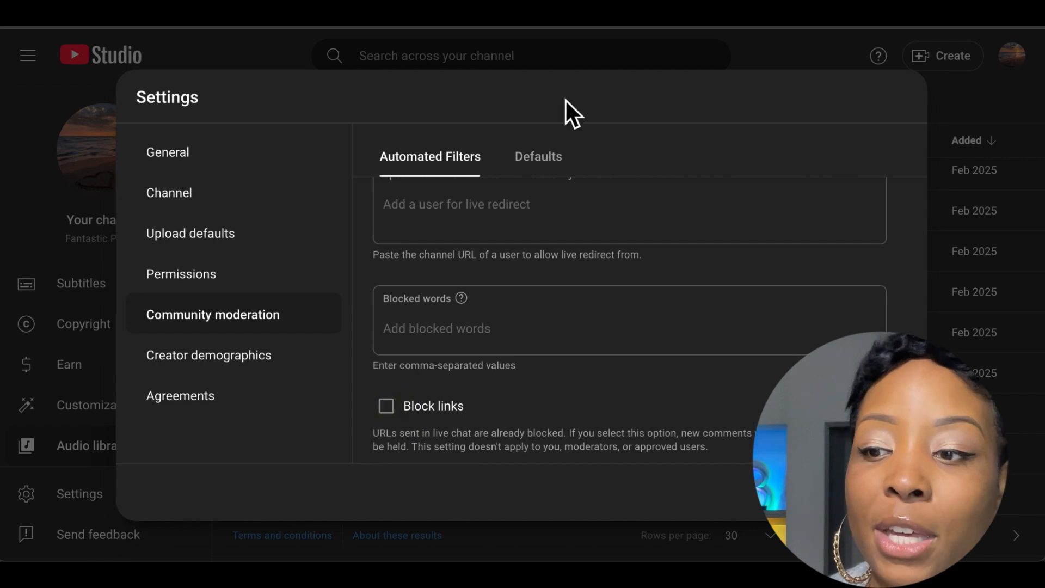
- View the default comment and live chat moderation options, followed by the creator demographics and agreements sections
left_click(560, 163)
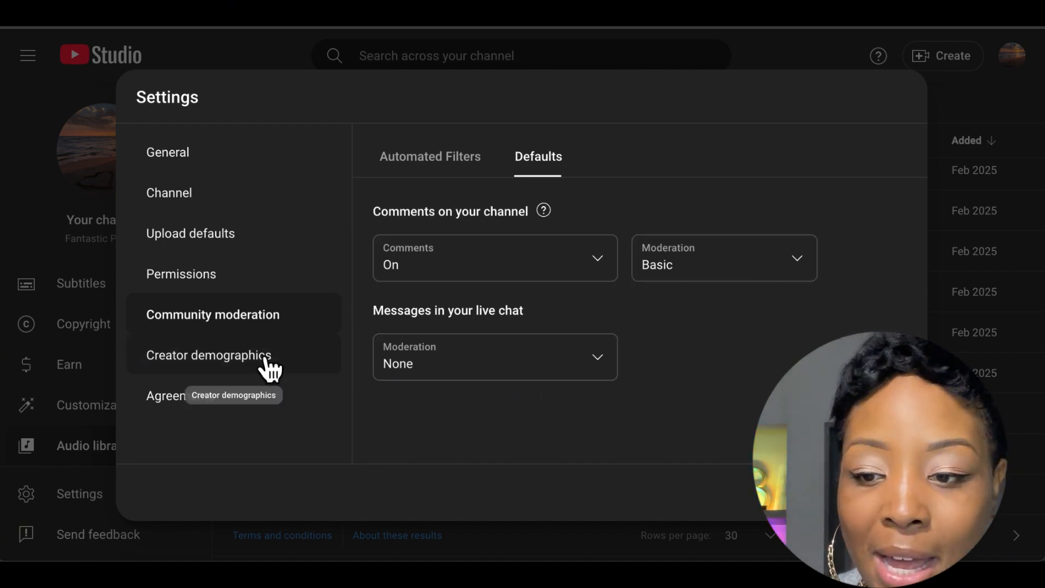
left_click(240, 369)
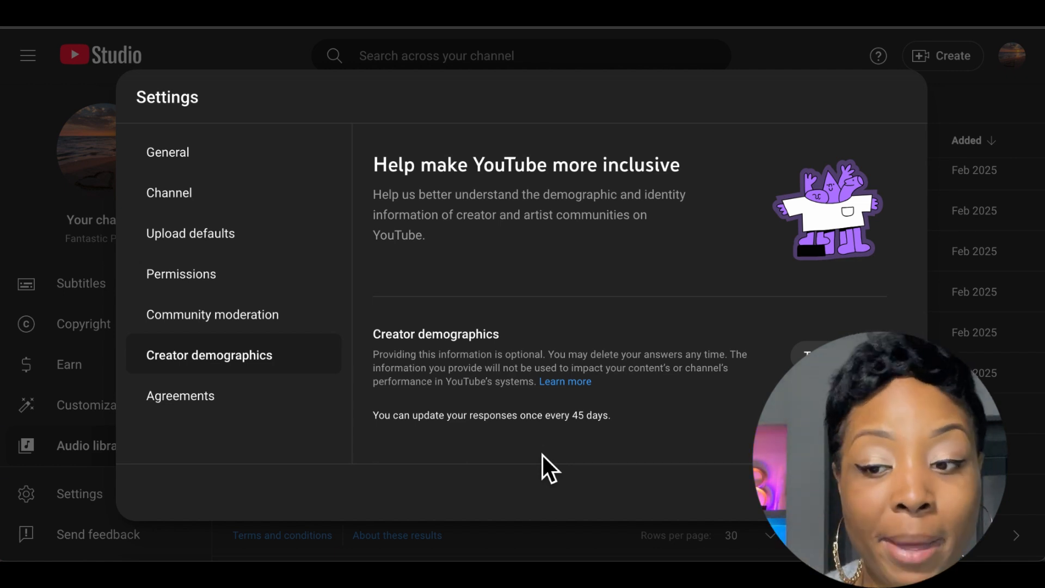
left_click(144, 402)
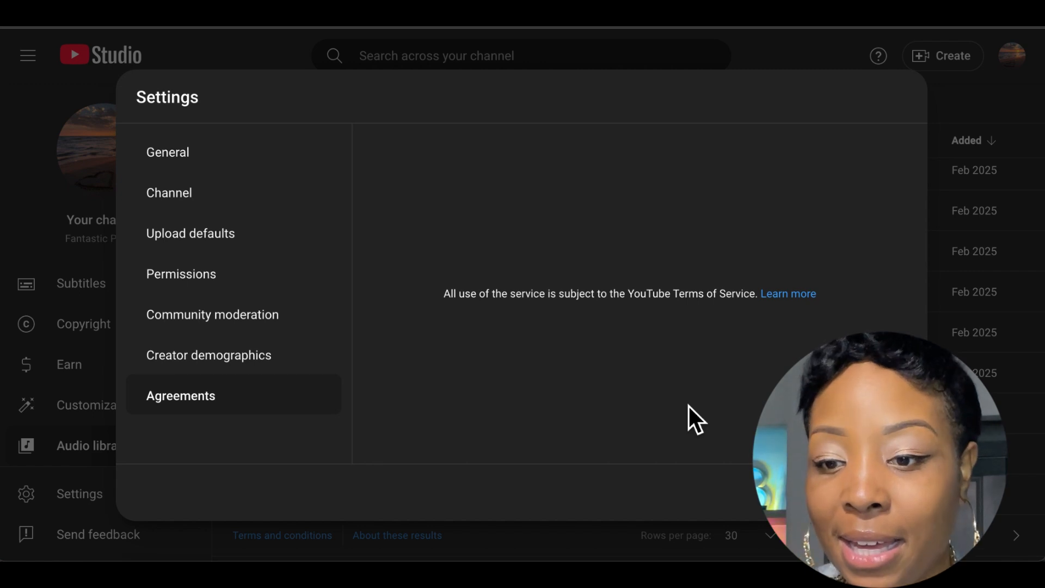
- Close the channel settings and discard the unsaved changes
left_click(810, 498)
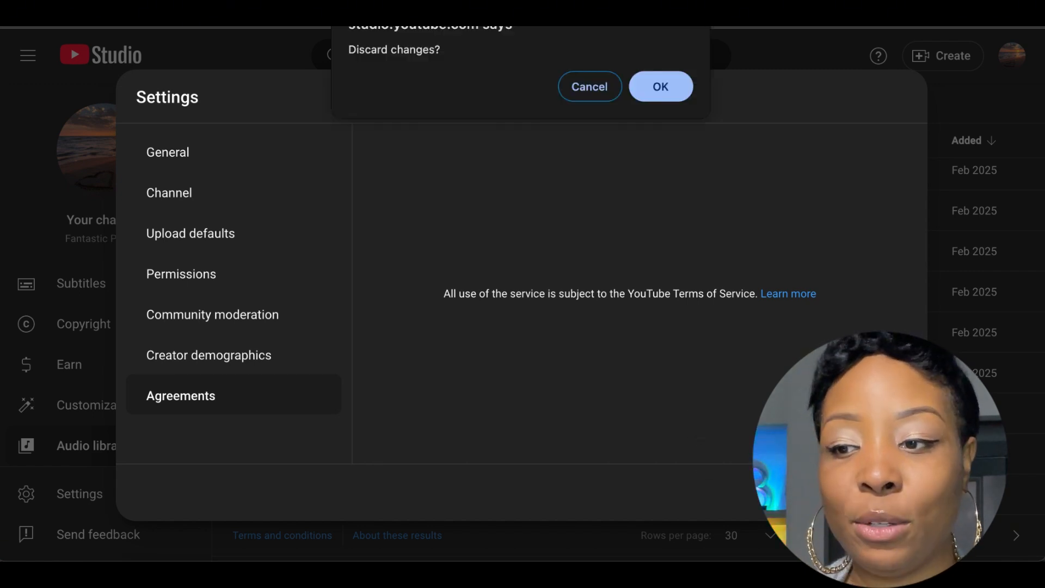
left_click(660, 88)
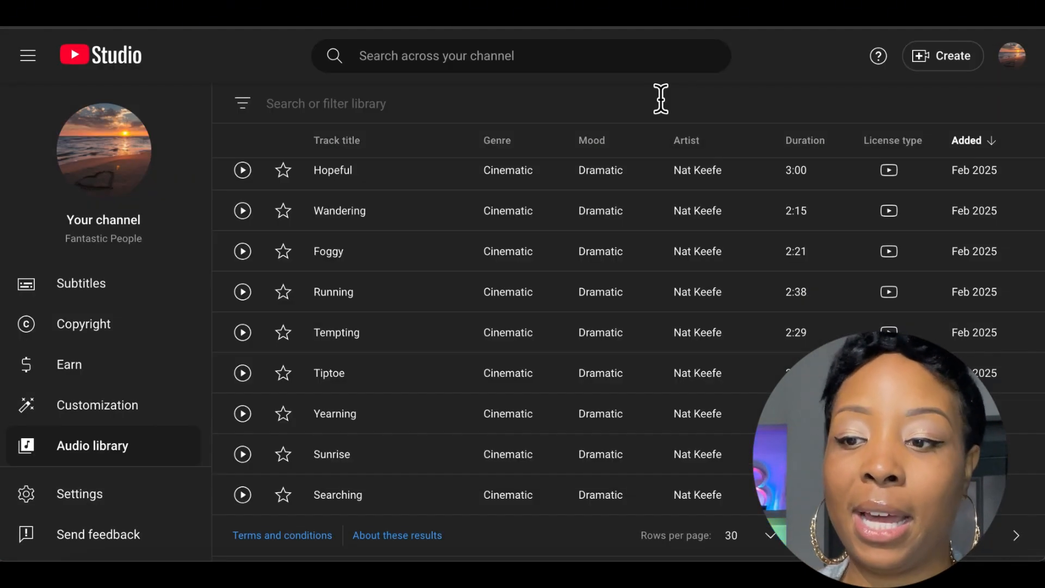